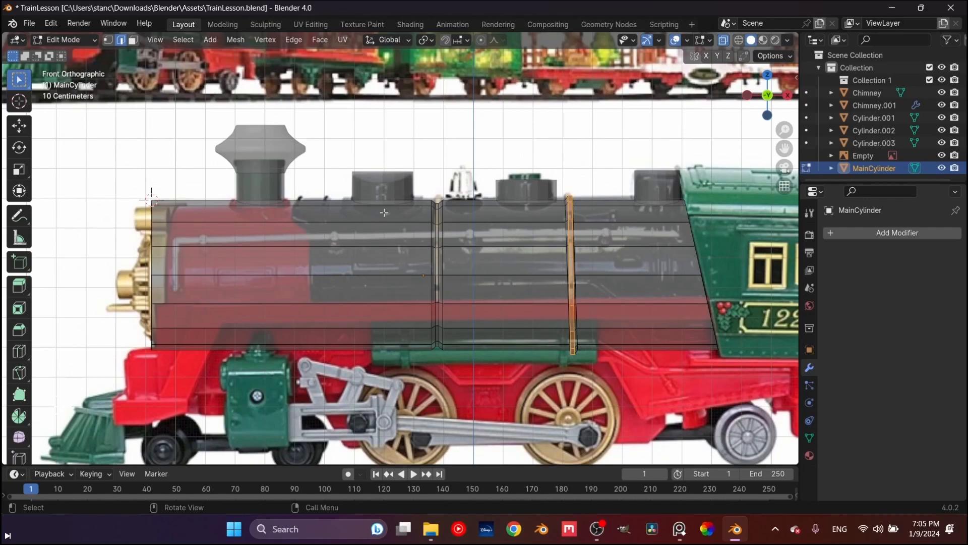
Step: Leave mesh editing of the boiler, select the dome cylinder behind the chimney, and turn off X-ray display
key(Tab)
click(389, 187)
shift+middle_drag(389, 183, 430, 303)
scroll(424, 227, up, 5)
click(725, 40)
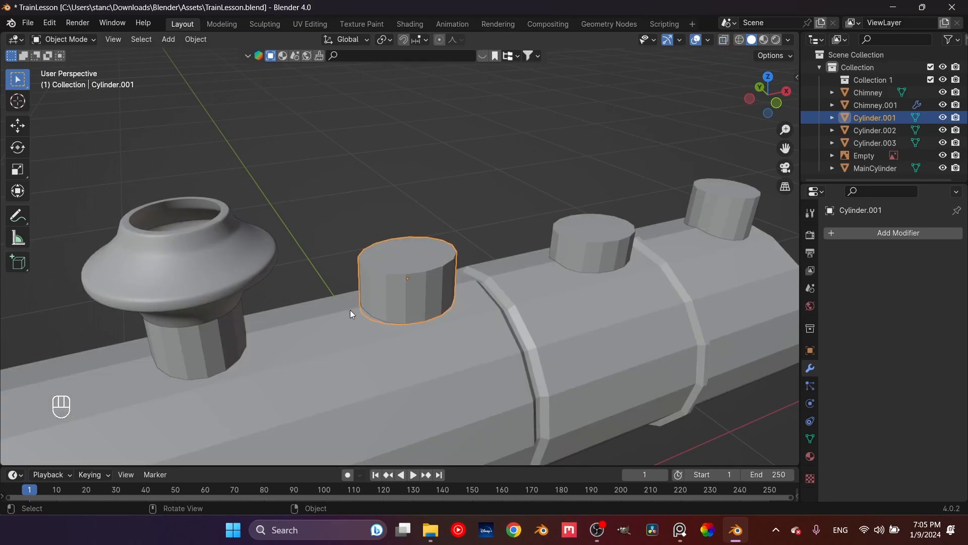
Step: Apply Shade Auto Smooth to the chimney's base cylinder
scroll(359, 305, up, 2)
click(125, 387)
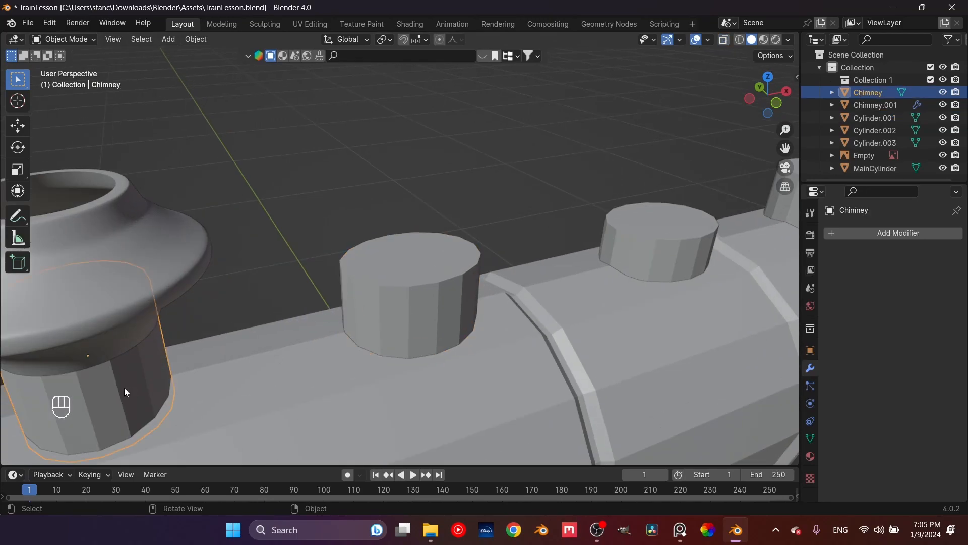
right_click(125, 387)
click(91, 282)
Step: Enter Edit Mode on the chimney's base cylinder and hide the flared top, Chimney.001
shift+middle_drag(232, 356, 383, 275)
key(Tab)
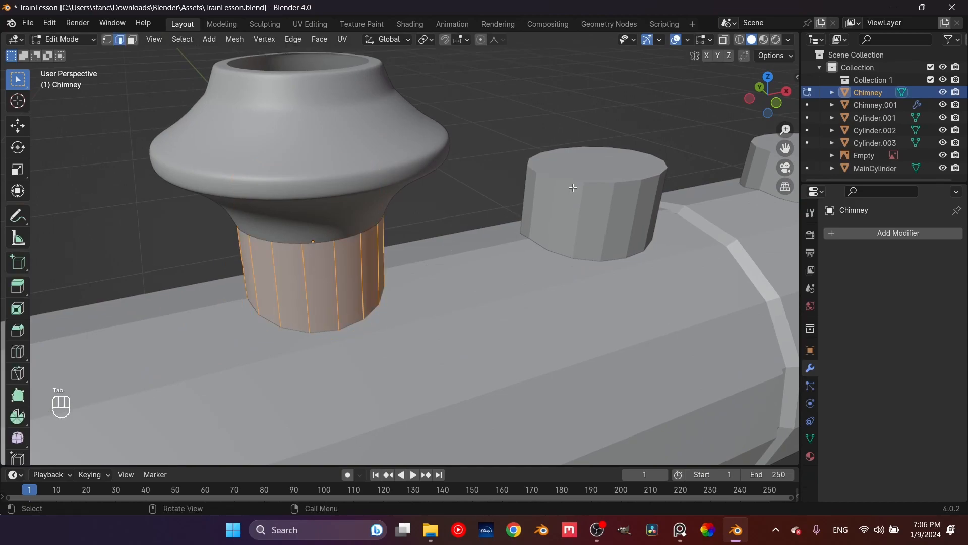
click(943, 105)
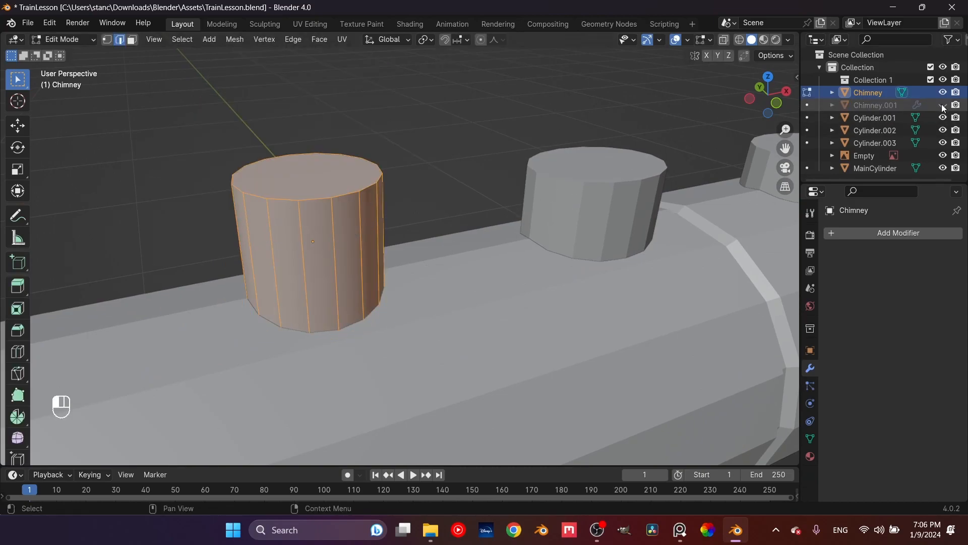
Step: Delete the top and bottom cap faces of the chimney's base cylinder, using X-ray display to reach both
key(3)
click(344, 172)
middle_drag(351, 318, 348, 275)
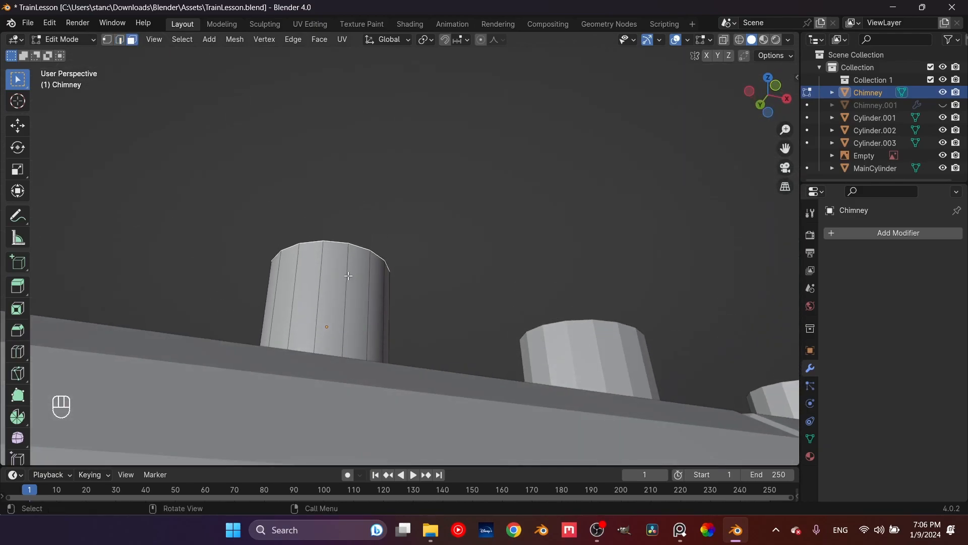
click(725, 40)
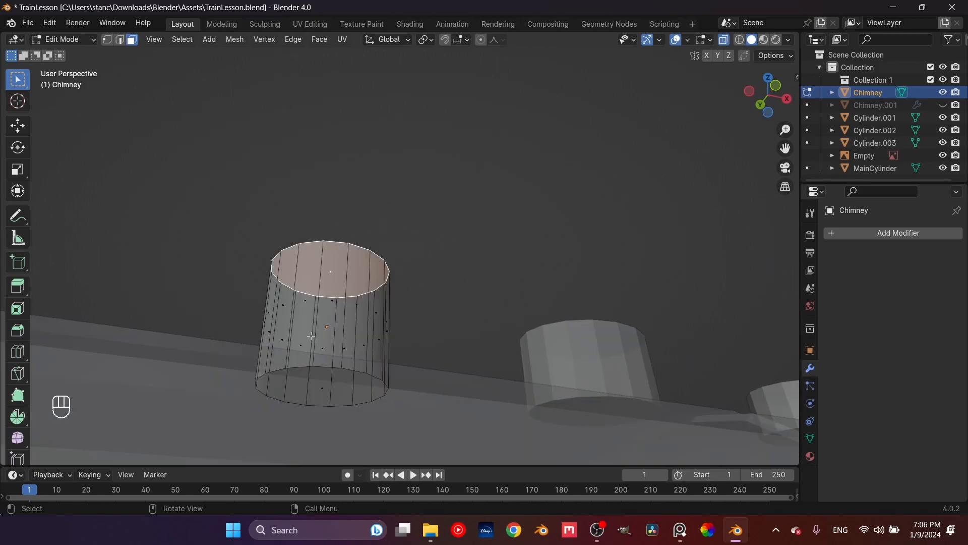
click(324, 390)
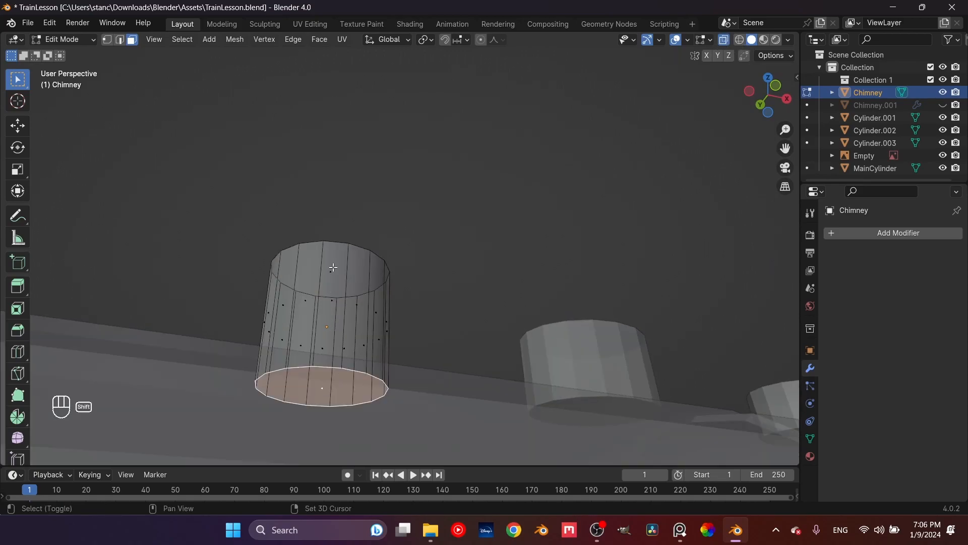
shift+click(333, 267)
middle_drag(333, 267, 418, 230)
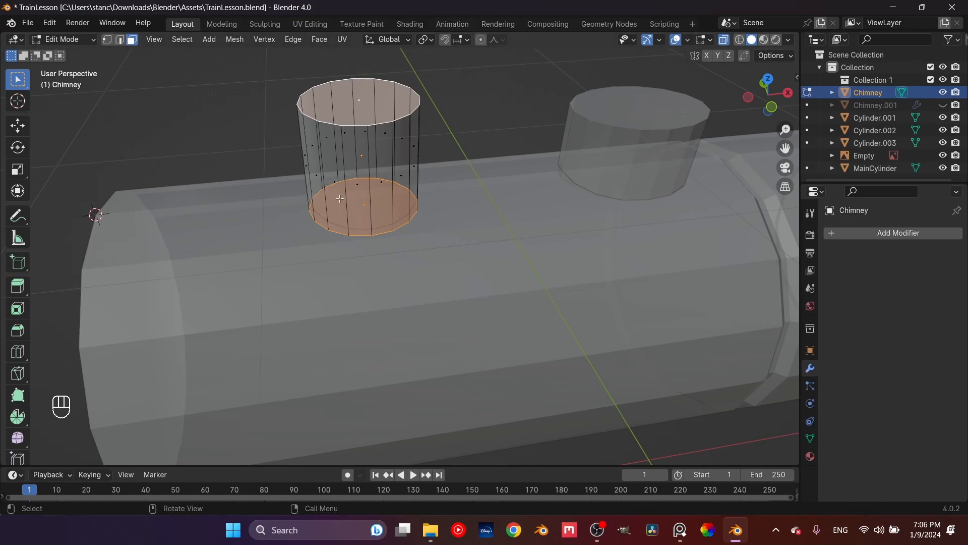
key(x)
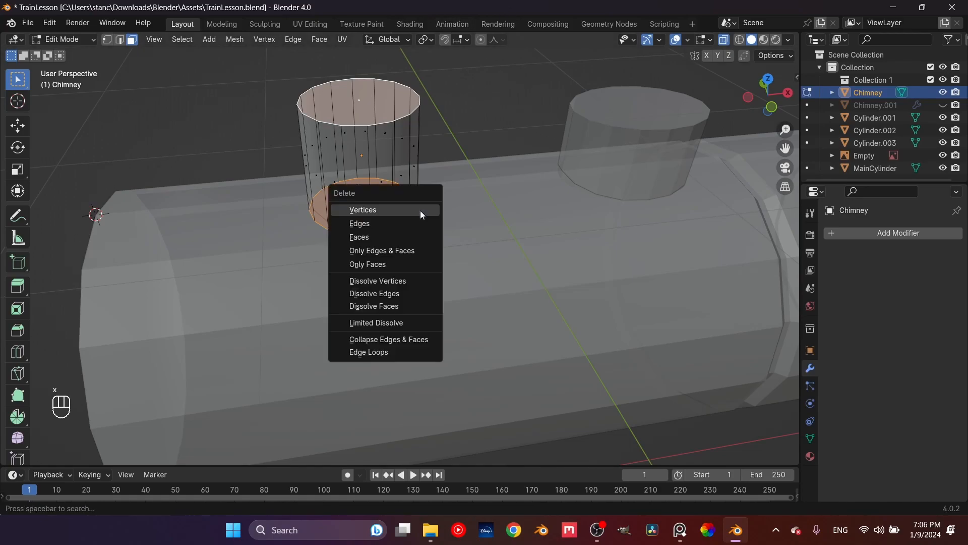
click(387, 240)
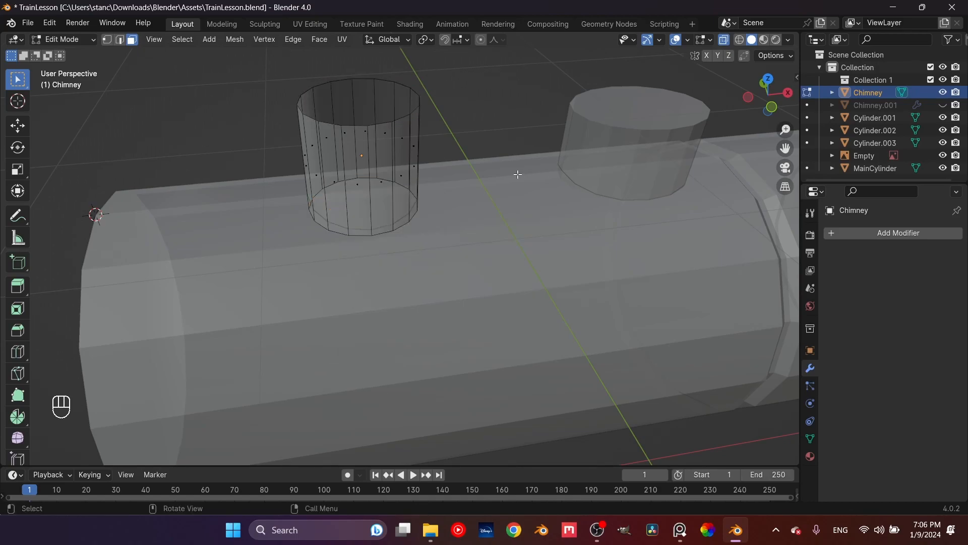
Step: Reapply Shade Auto Smooth to the open chimney cylinder and unhide Chimney.001 with X-ray turned off
key(Tab)
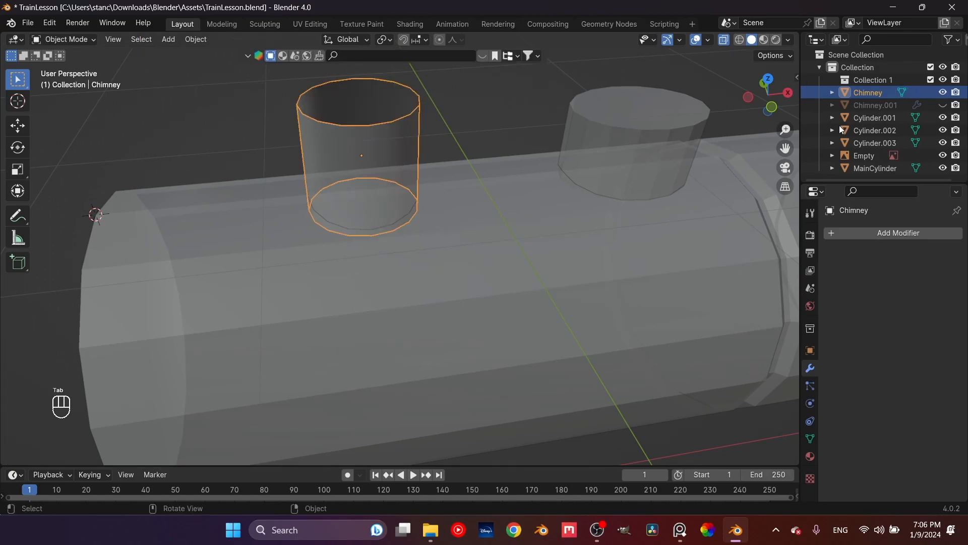
right_click(416, 135)
click(416, 137)
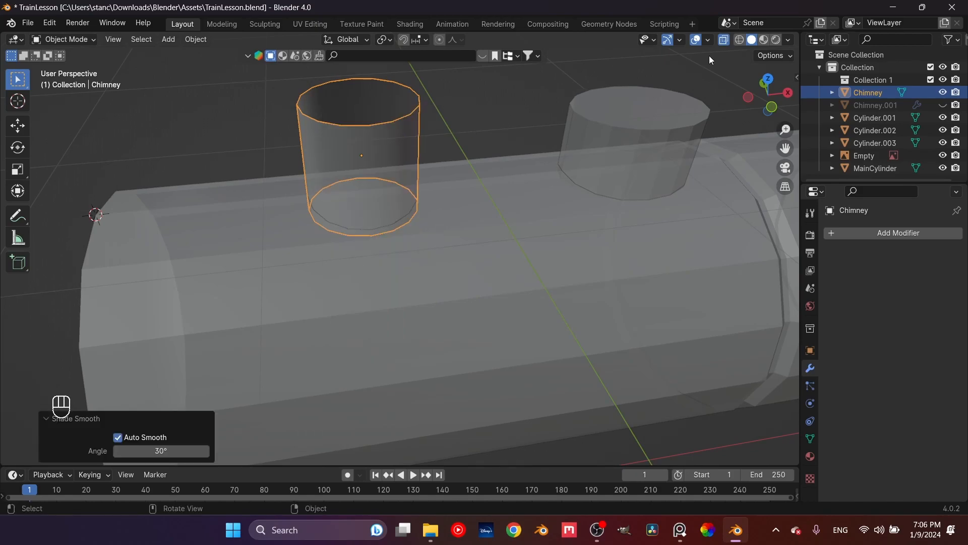
click(725, 41)
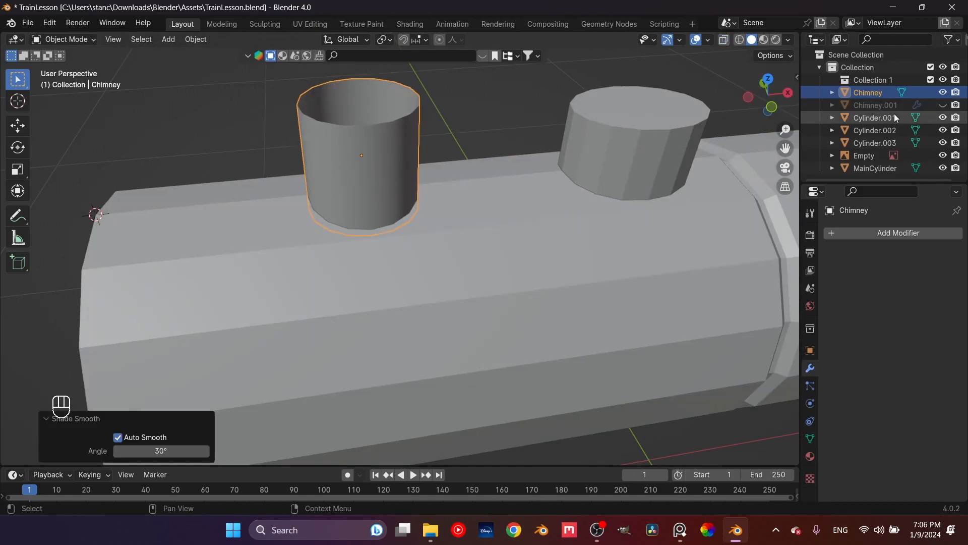
click(944, 105)
click(514, 126)
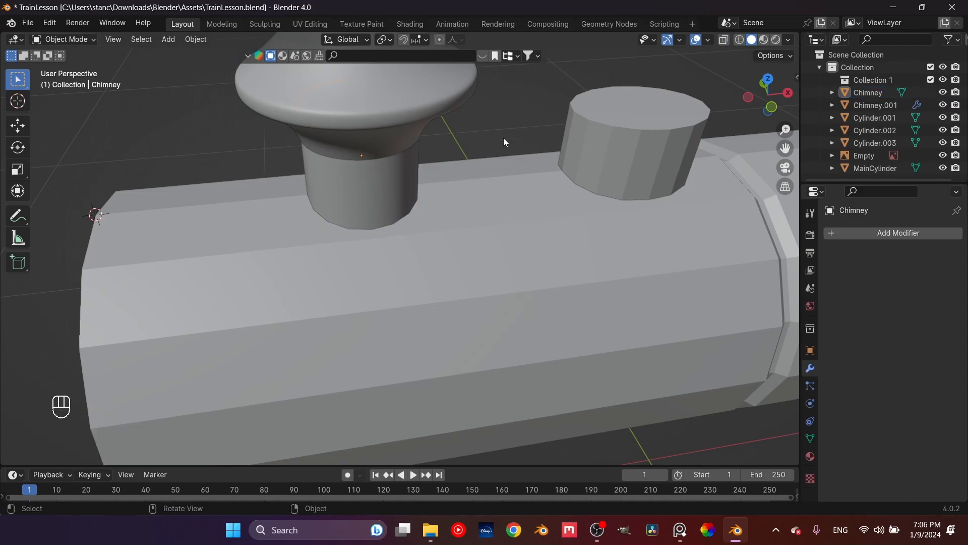
Step: Switch to the reference image board and examine the chimney base on the red and black locomotive
middle_drag(488, 183, 440, 216)
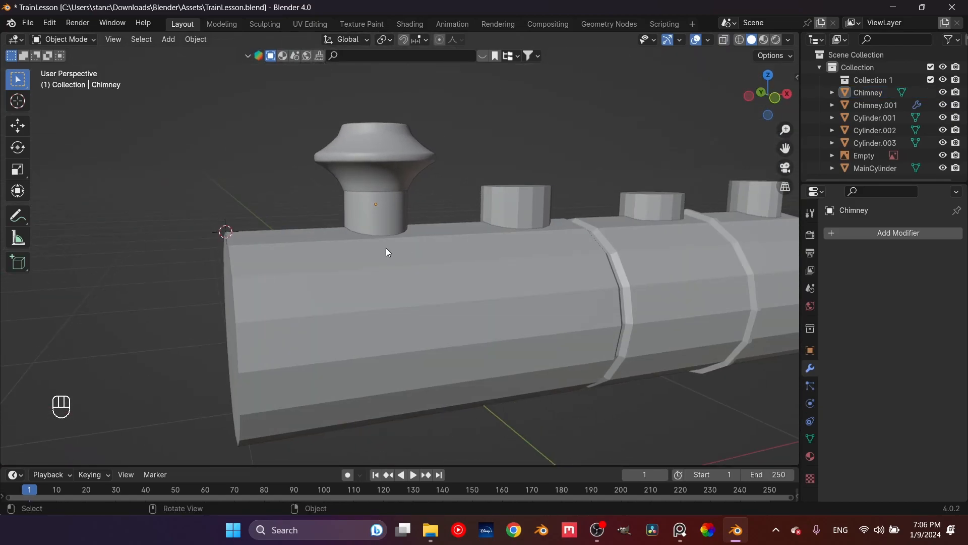
scroll(388, 250, up, 3)
click(400, 209)
scroll(419, 217, up, 2)
middle_drag(420, 217, 411, 227)
scroll(411, 227, up, 2)
click(680, 530)
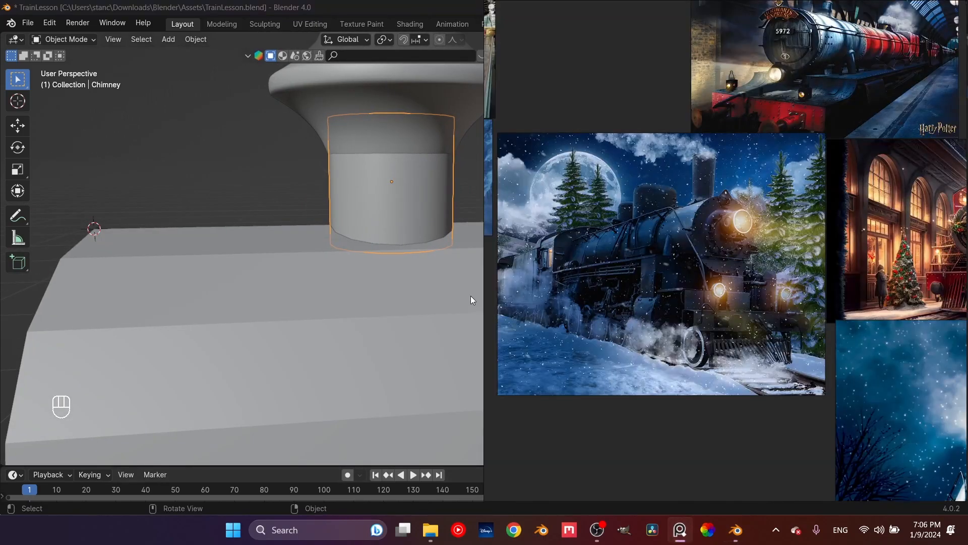
scroll(615, 265, down, 3)
scroll(648, 240, up, 5)
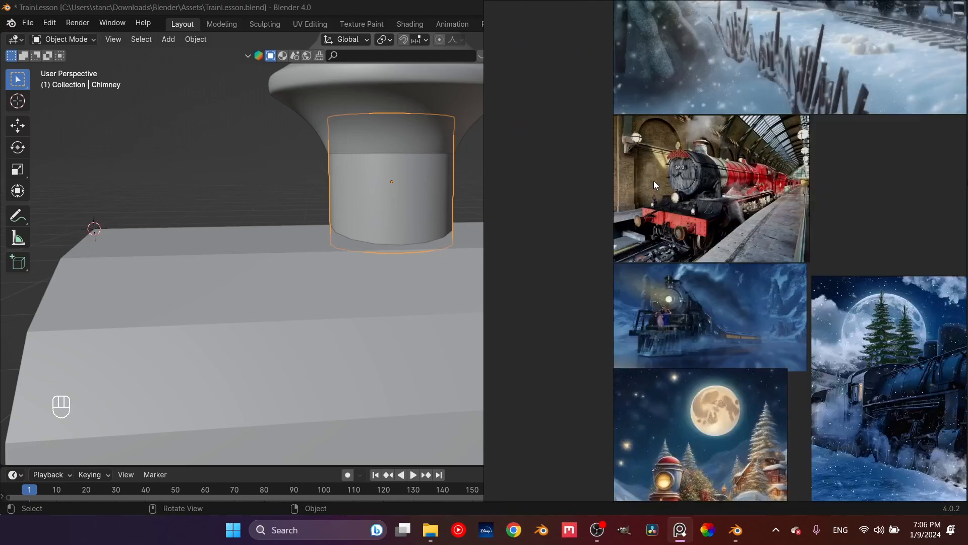
scroll(648, 231, up, 10)
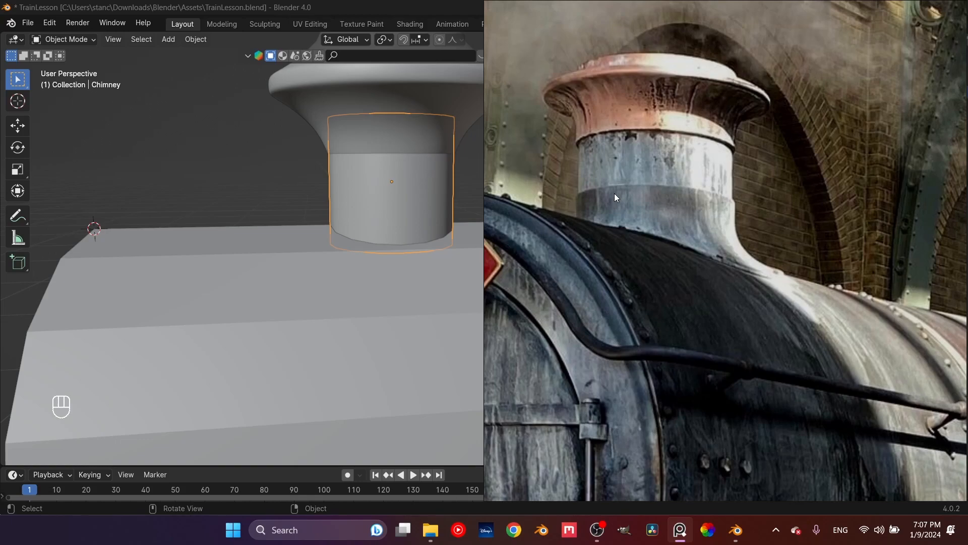
Step: Return to Blender and duplicate the chimney's base cylinder in place
click(251, 199)
click(371, 217)
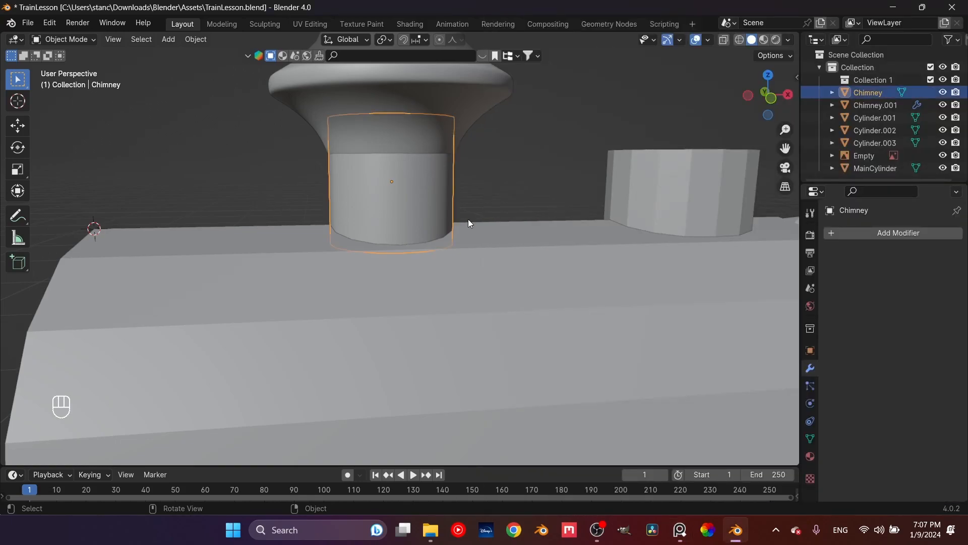
key(shift+d)
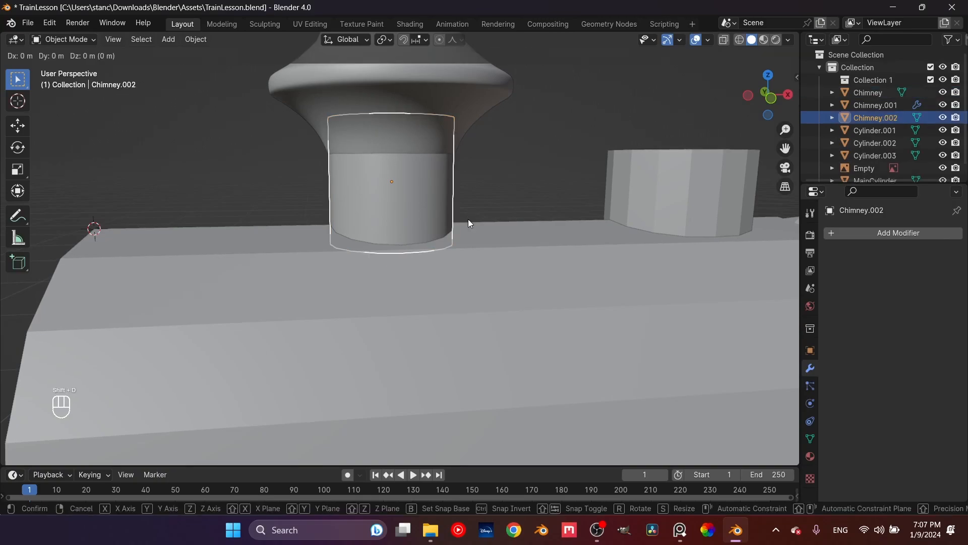
right_click(468, 219)
scroll(549, 218, up, 2)
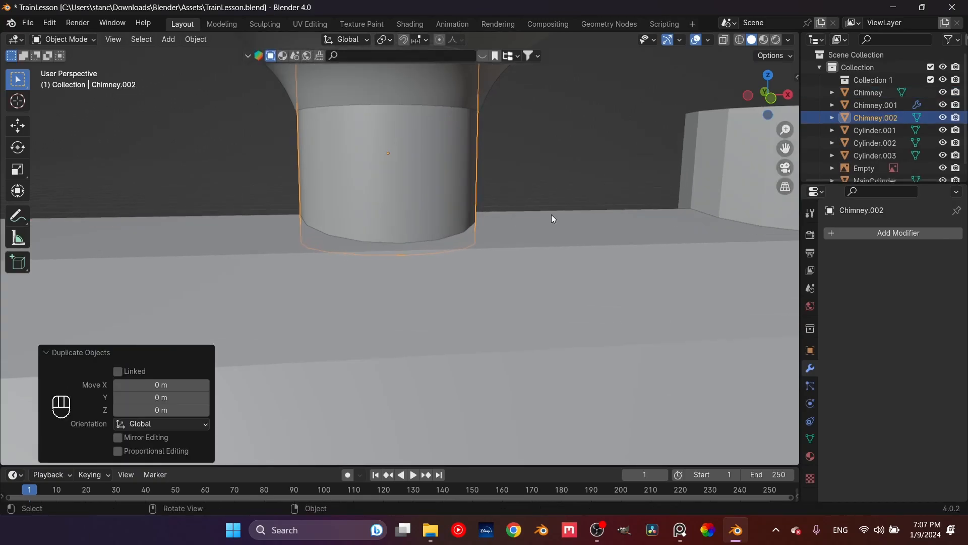
Step: Scale the duplicate cylinder to about 0.469 along Z and lower it about 0.017 m
key(s)
key(z)
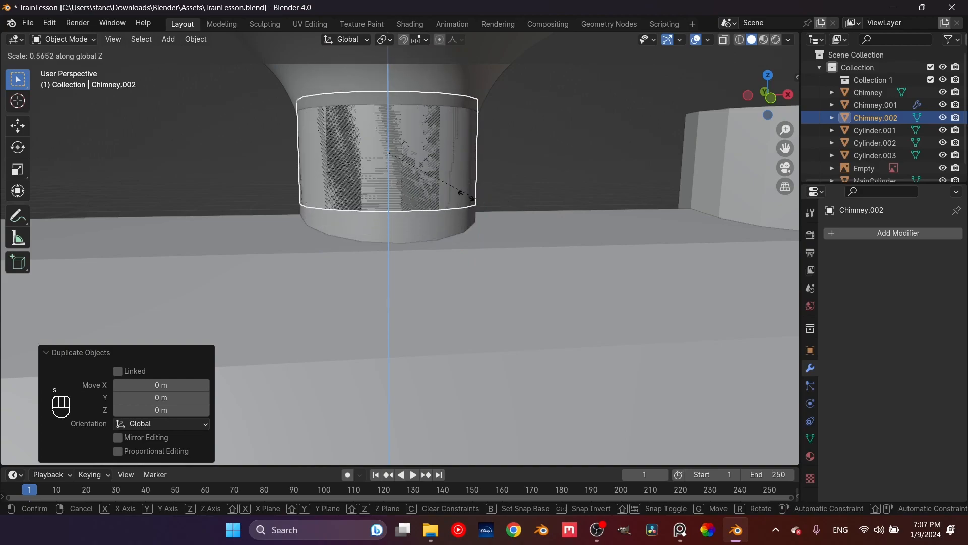
click(461, 197)
key(g)
key(z)
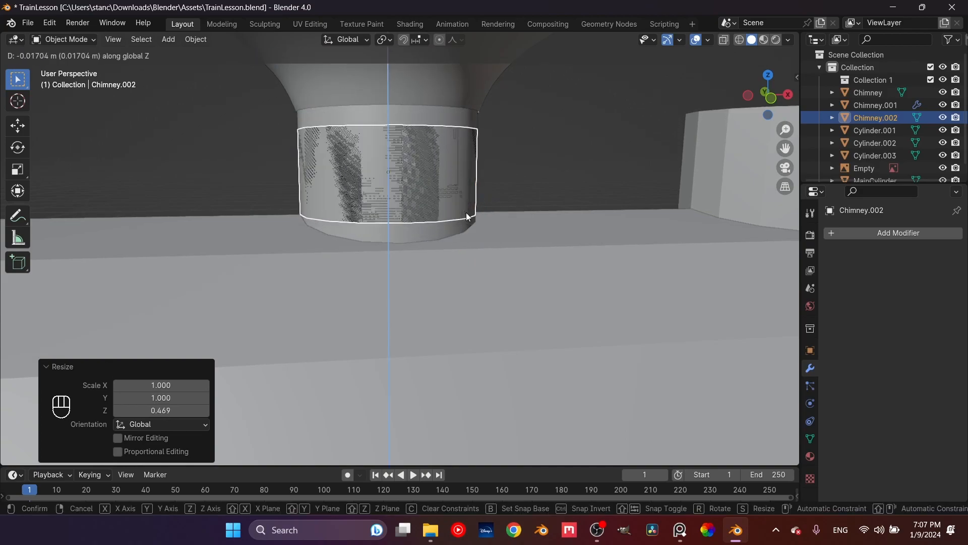
click(466, 213)
Step: Scale the duplicate cylinder to about 1.013 in X and Y only, as a sleeve around the chimney
key(s)
key(shift+z)
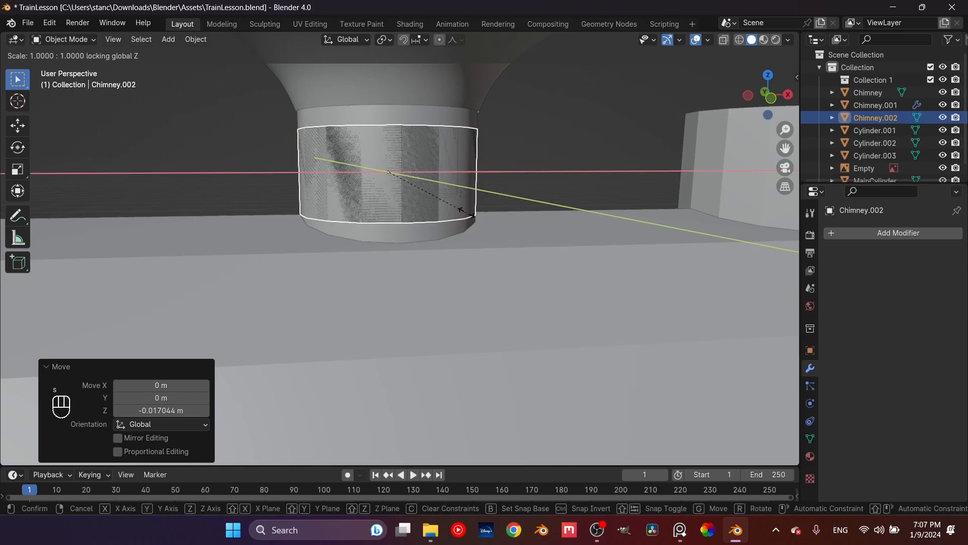
click(466, 213)
middle_drag(422, 164, 357, 167)
scroll(398, 194, up, 4)
scroll(451, 192, down, 4)
shift+middle_drag(357, 167, 470, 250)
scroll(470, 250, up, 4)
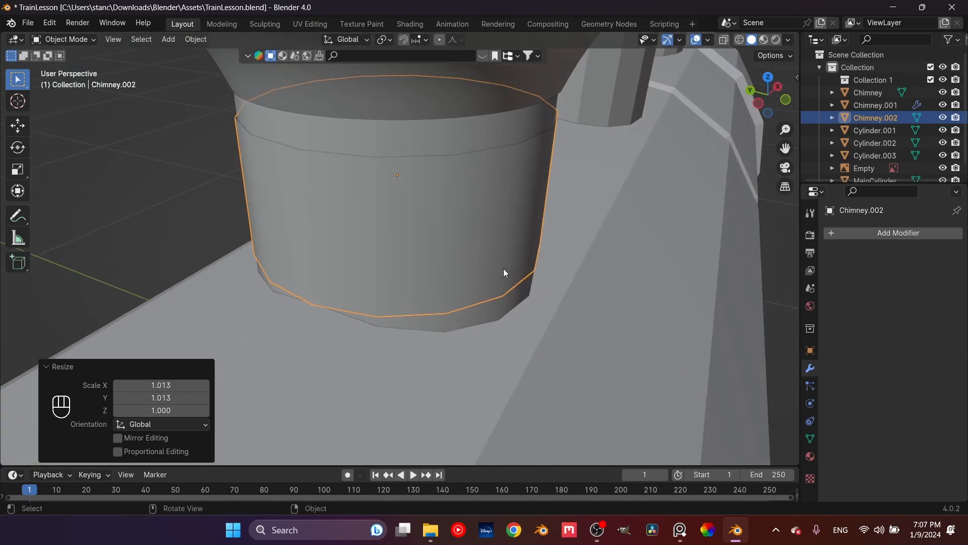
Step: Apply Shade Auto Smooth to the main boiler cylinder in the front view
key(KP_1)
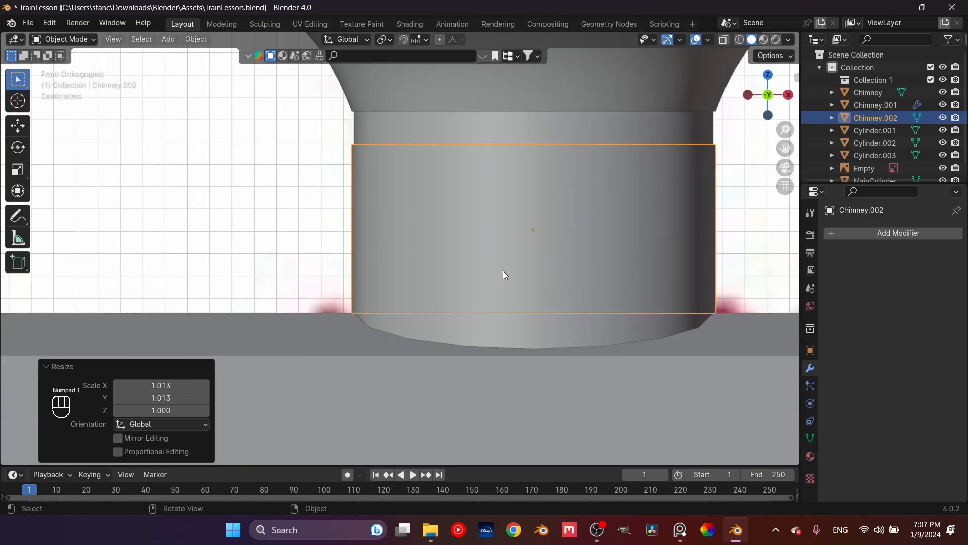
right_click(368, 283)
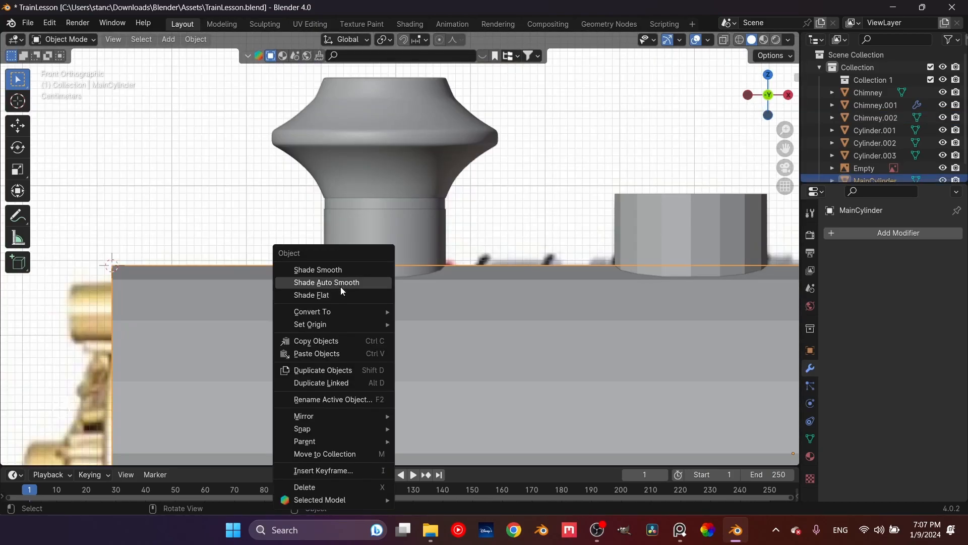
click(365, 283)
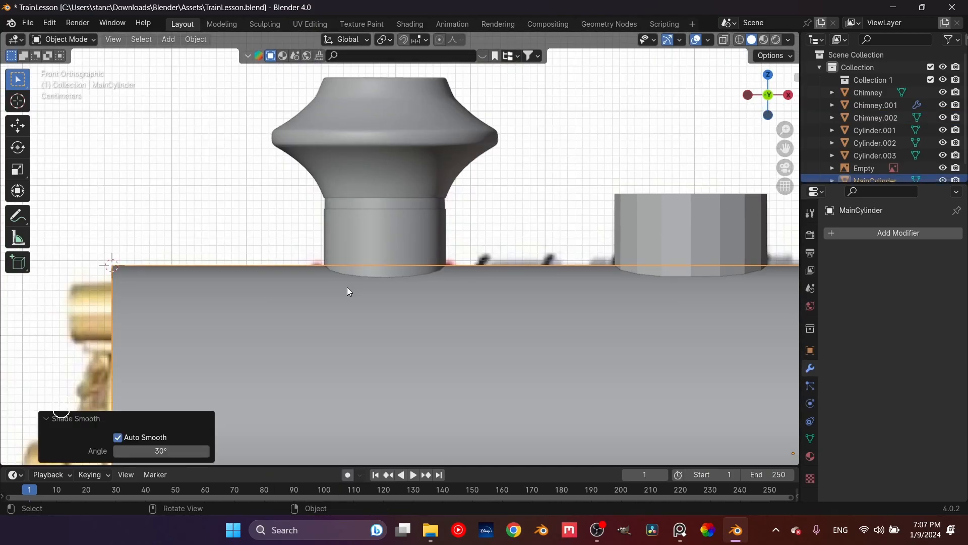
Step: Add three evenly spaced horizontal loop cuts to the chimney sleeve Chimney.002 and turn on X-ray display
scroll(350, 229, up, 5)
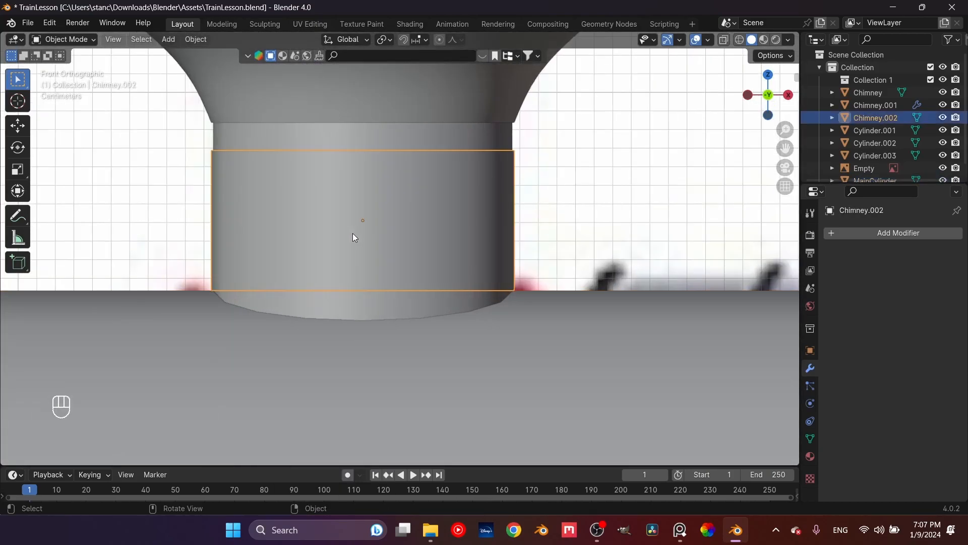
key(Tab)
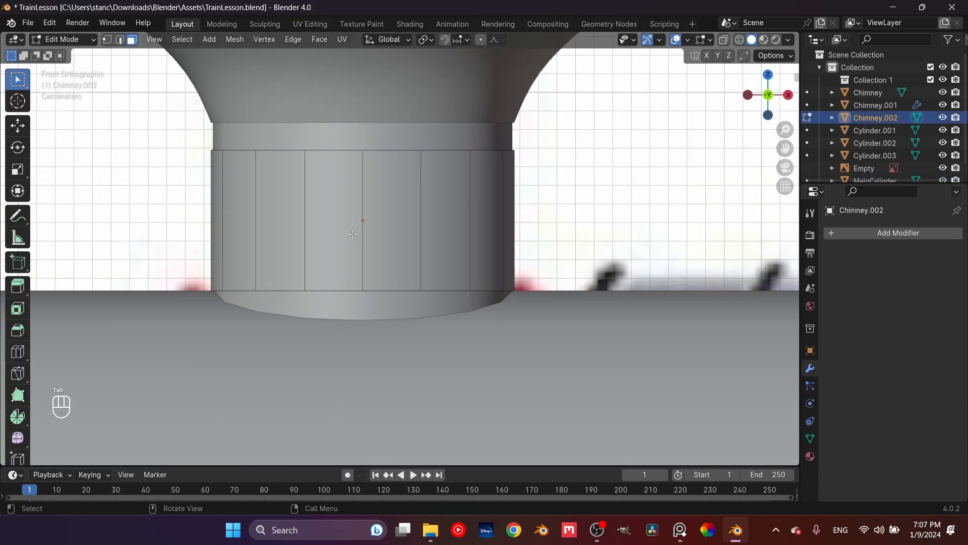
scroll(352, 234, down, 2)
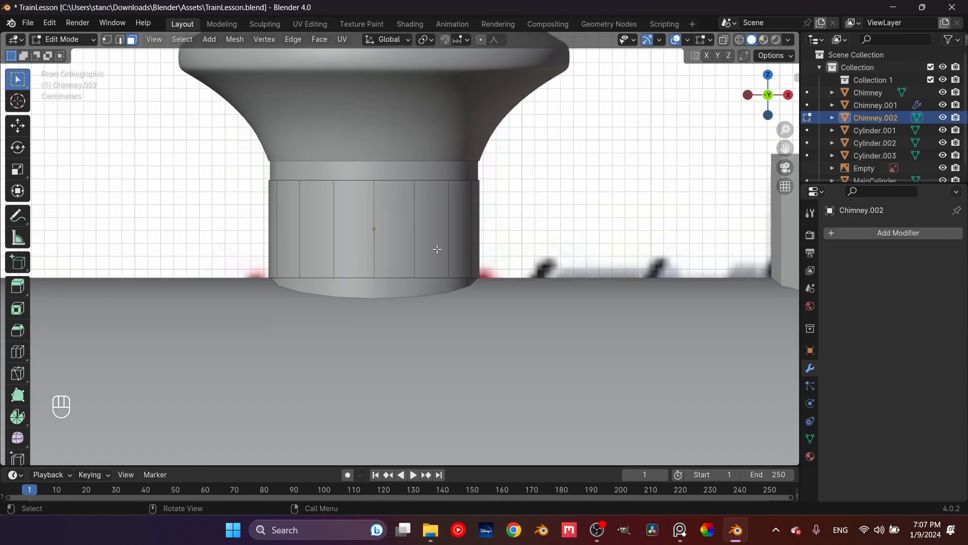
key(ctrl+r)
scroll(415, 235, up, 2)
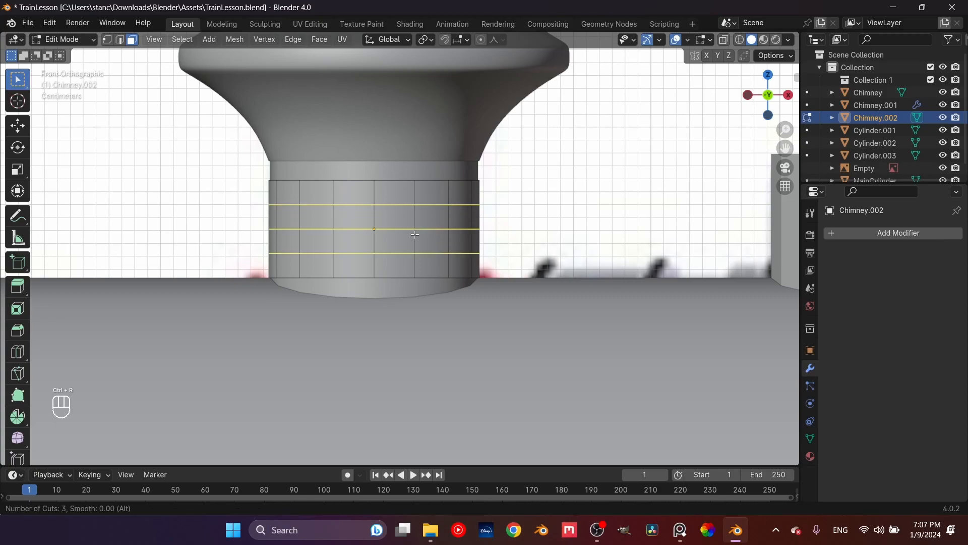
scroll(414, 235, up, 2)
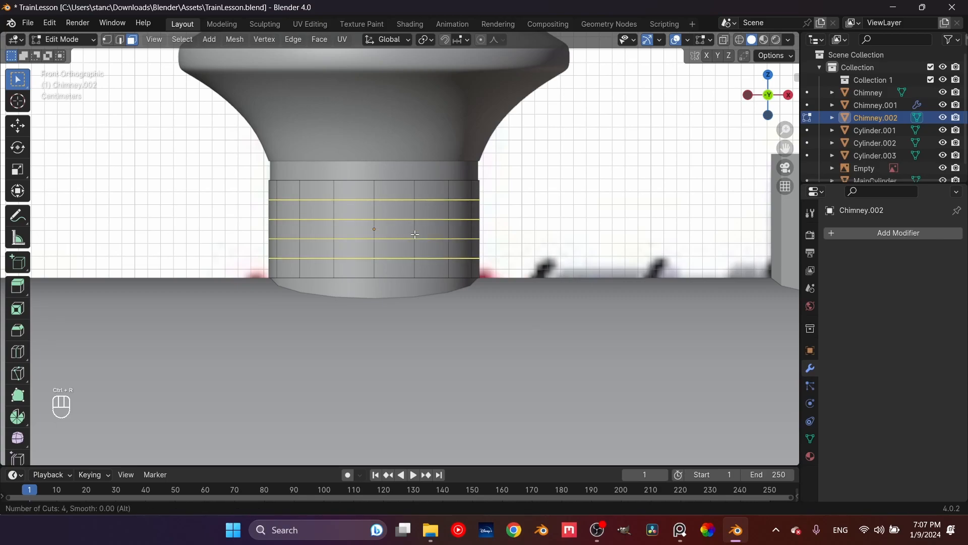
scroll(415, 235, down, 2)
click(415, 235)
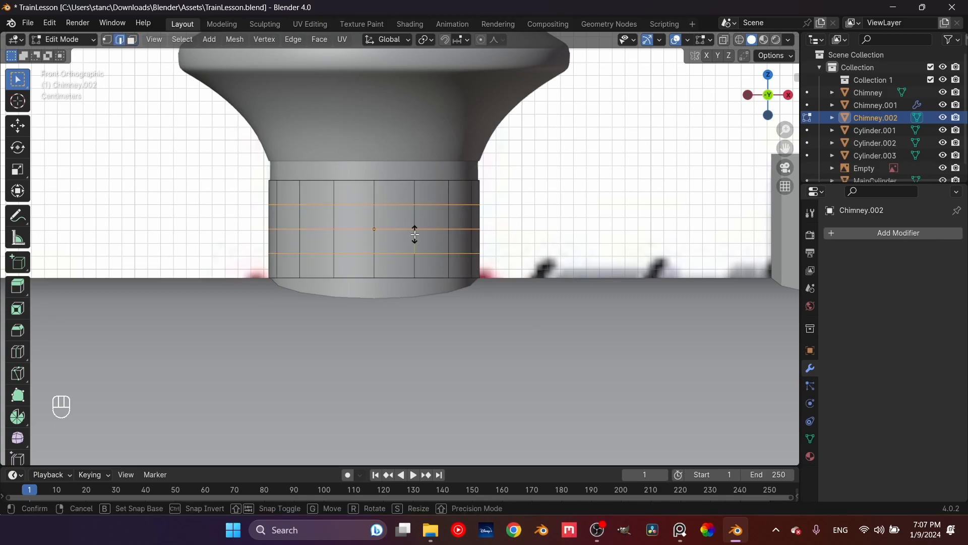
right_click(415, 234)
click(724, 41)
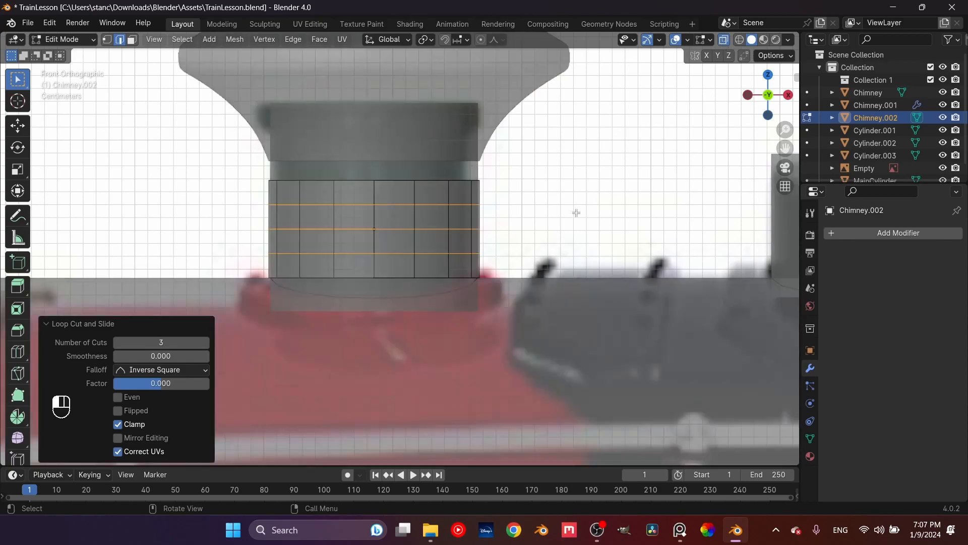
Step: Flare the sleeve's bottom edge loop by scaling it 1.350 in X and Y only, using Sharp proportional editing at size 0.063
drag(249, 261, 581, 303)
click(481, 39)
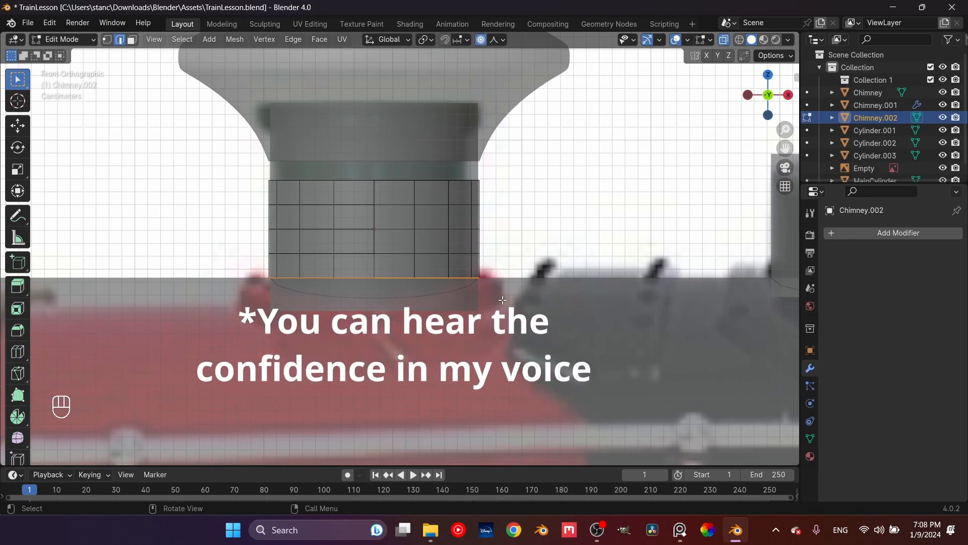
scroll(502, 298, down, 2)
scroll(503, 300, up, 1)
key(s)
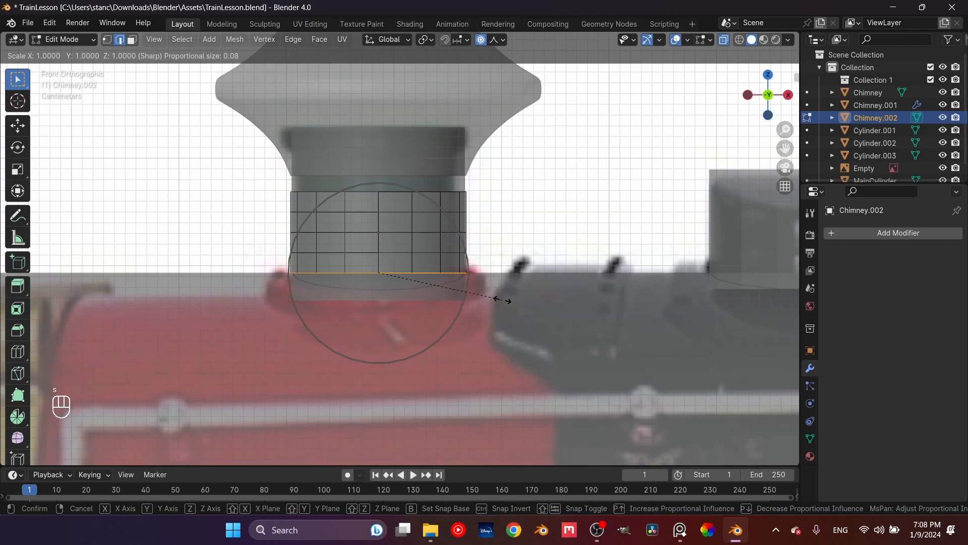
key(shift+z)
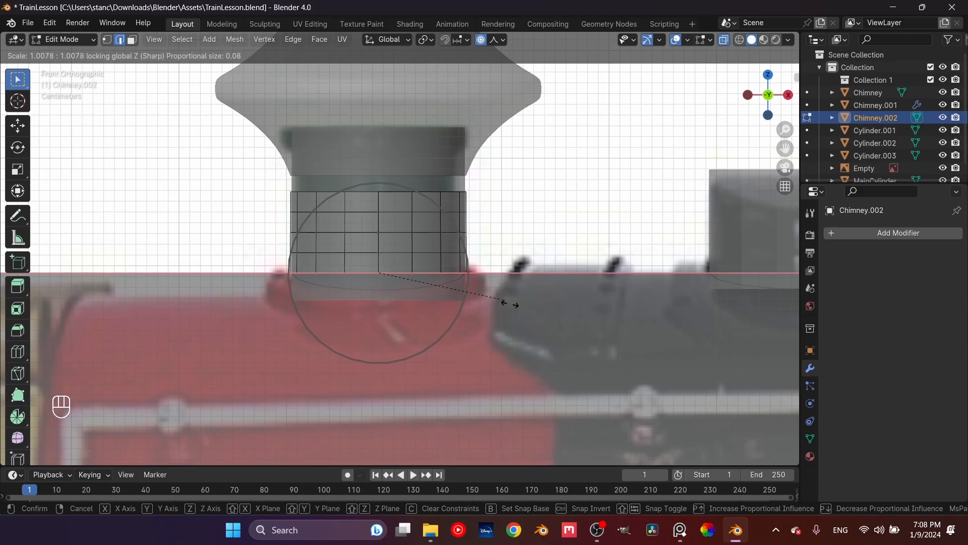
scroll(530, 311, down, 3)
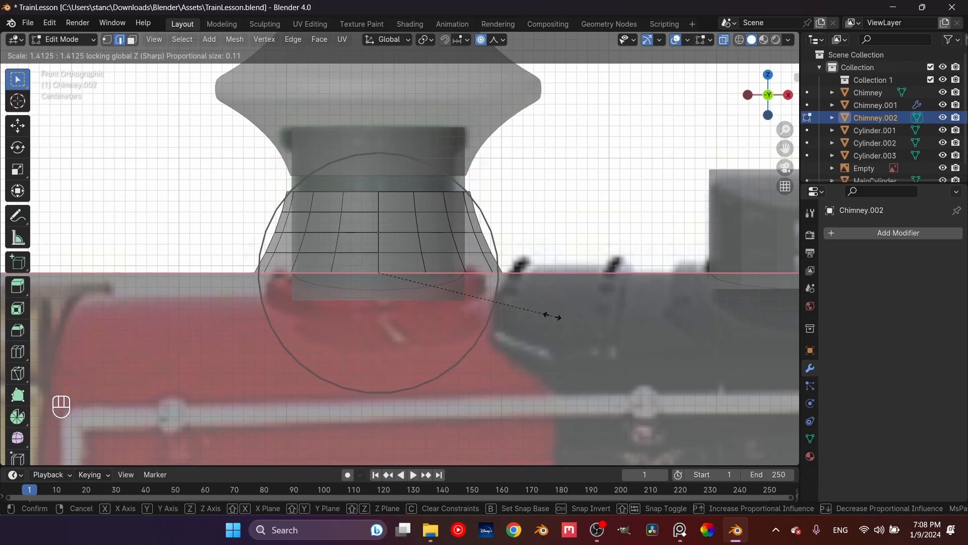
scroll(547, 317, up, 5)
scroll(544, 317, up, 1)
click(544, 317)
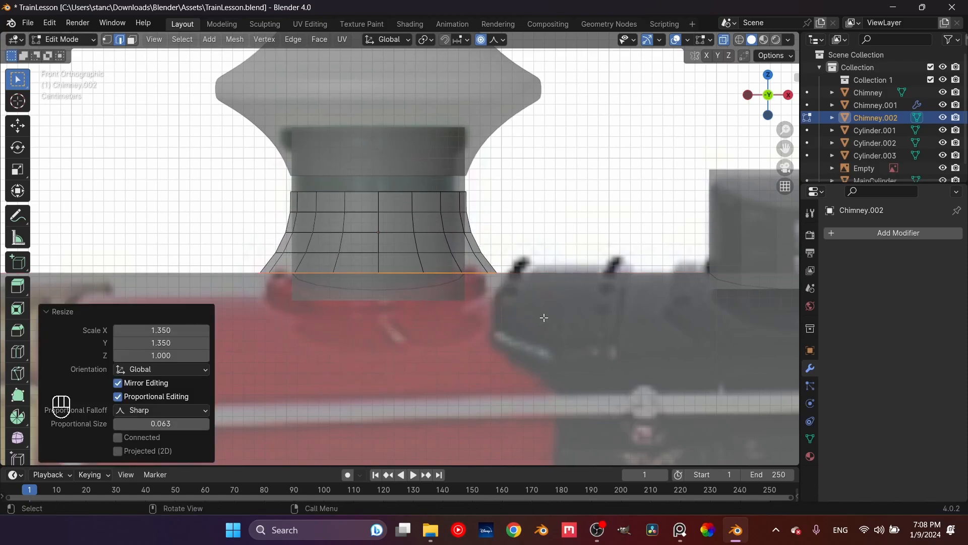
Step: Lower the sleeve's bottom edge loop about 0.0028 m along Z
key(g)
key(z)
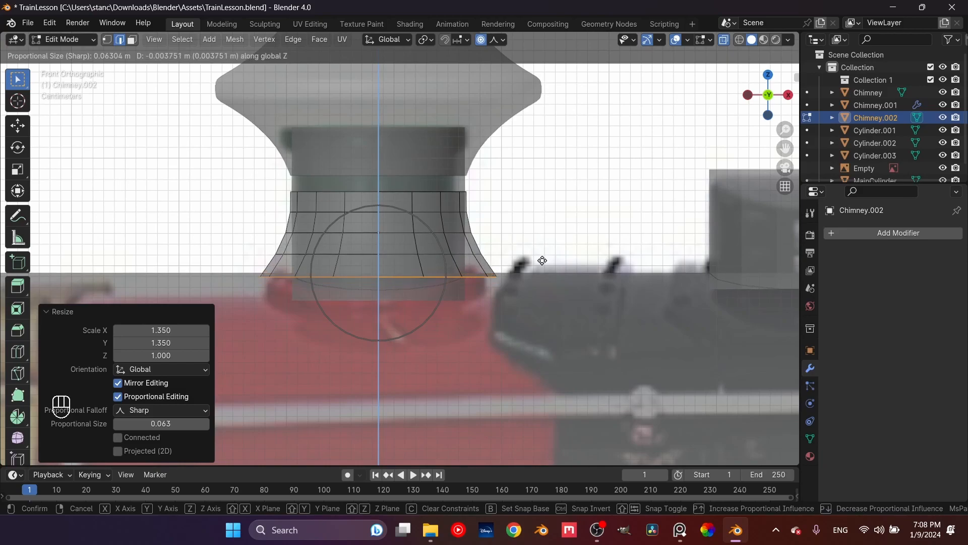
click(542, 254)
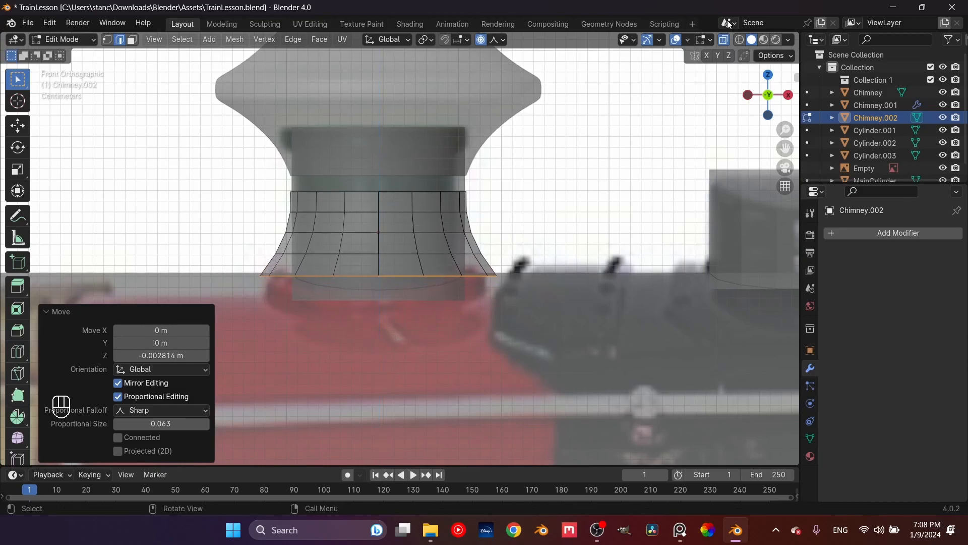
Step: Try to pull one bottom-edge vertex of the sleeve down about 0.03 m along Z with a proportional size of about 0.263 m
middle_drag(542, 255, 565, 317)
key(1)
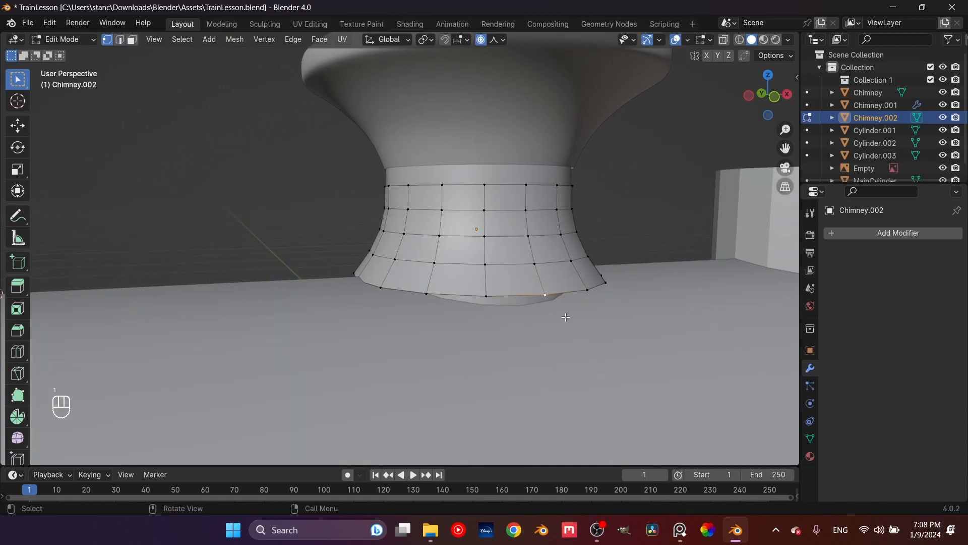
key(g)
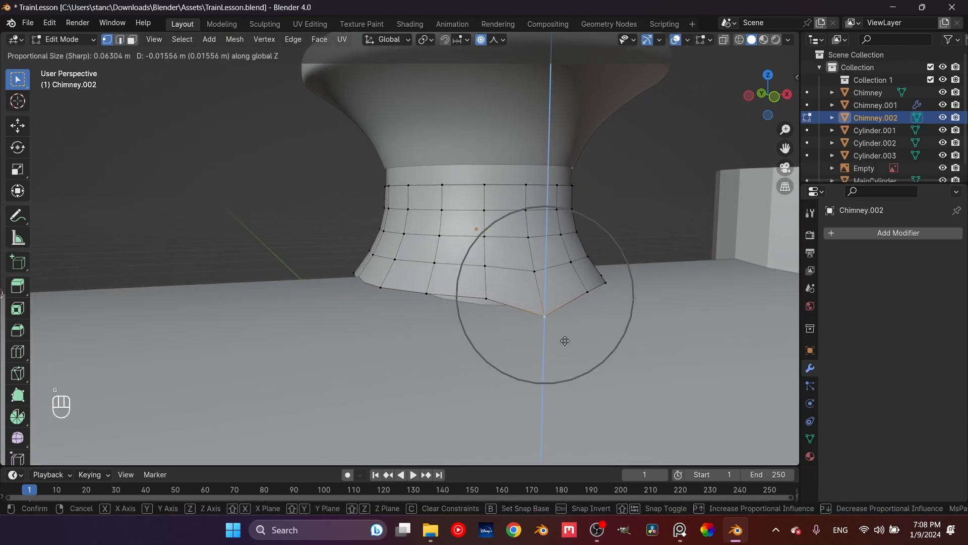
scroll(565, 338, down, 8)
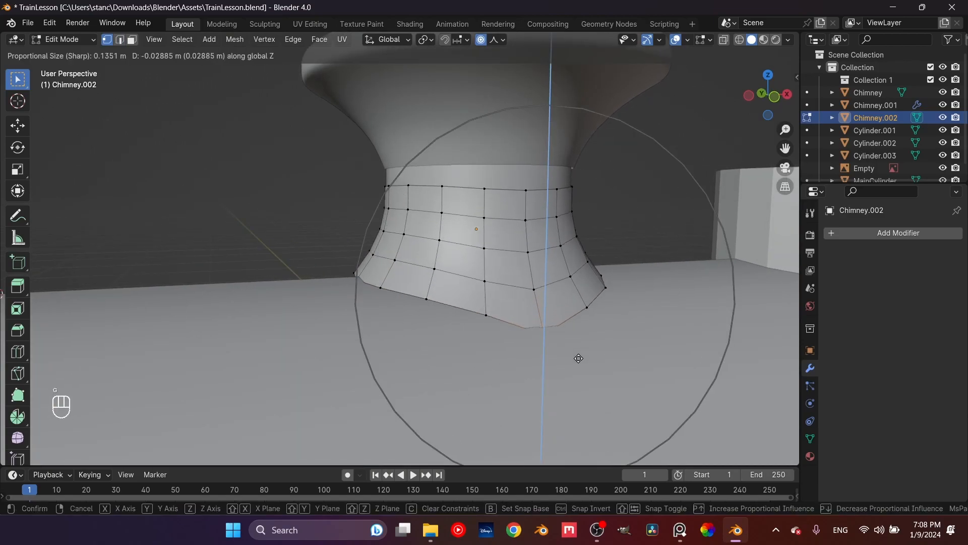
scroll(578, 349, down, 5)
scroll(579, 353, down, 2)
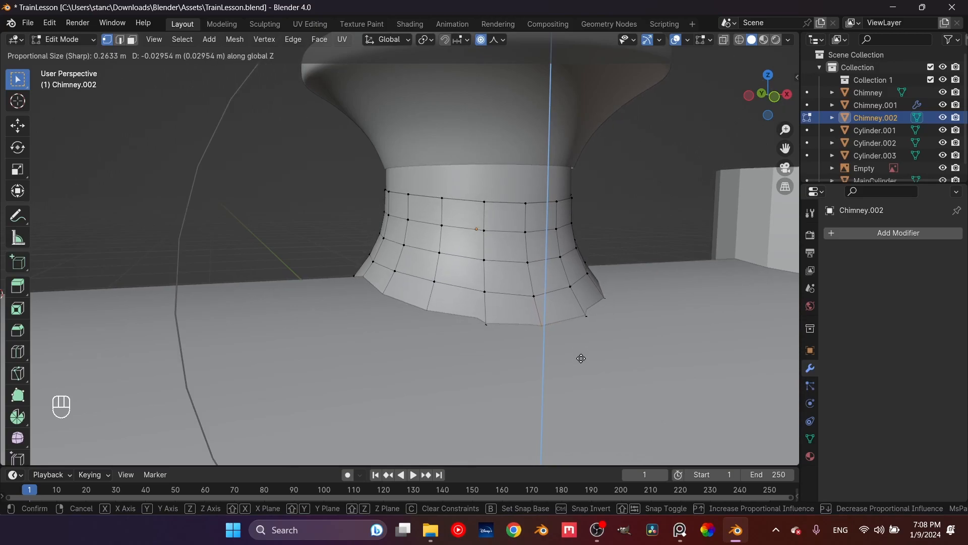
click(580, 356)
key(Tab)
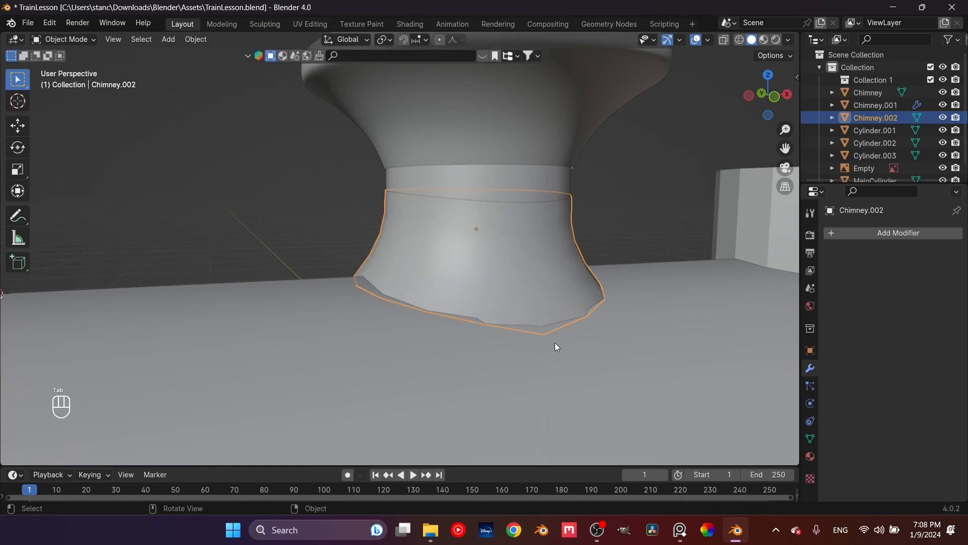
Step: Inspect the sleeve's tilted base from both sides and undo the single-vertex move
middle_drag(553, 304, 382, 303)
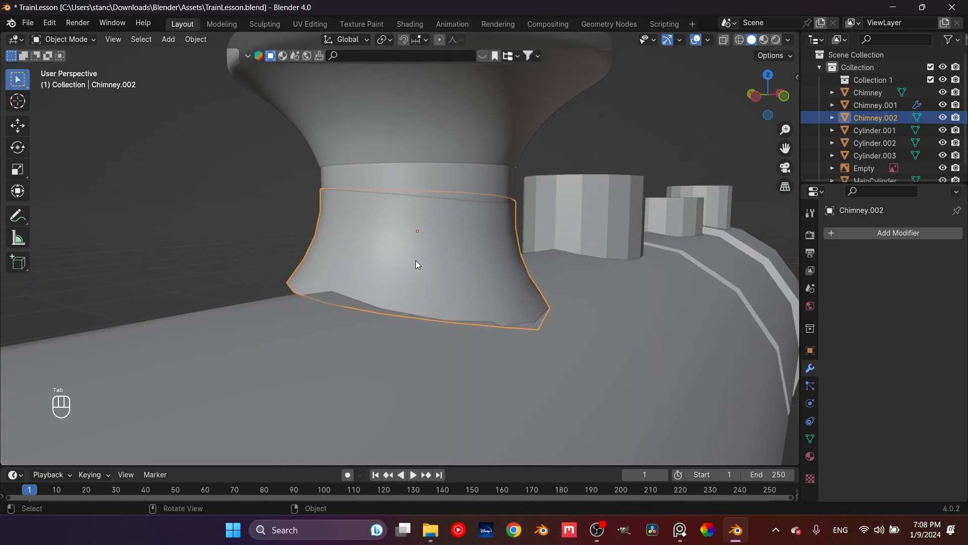
middle_drag(317, 276, 490, 296)
key(ctrl+z)
key(ctrl+z)
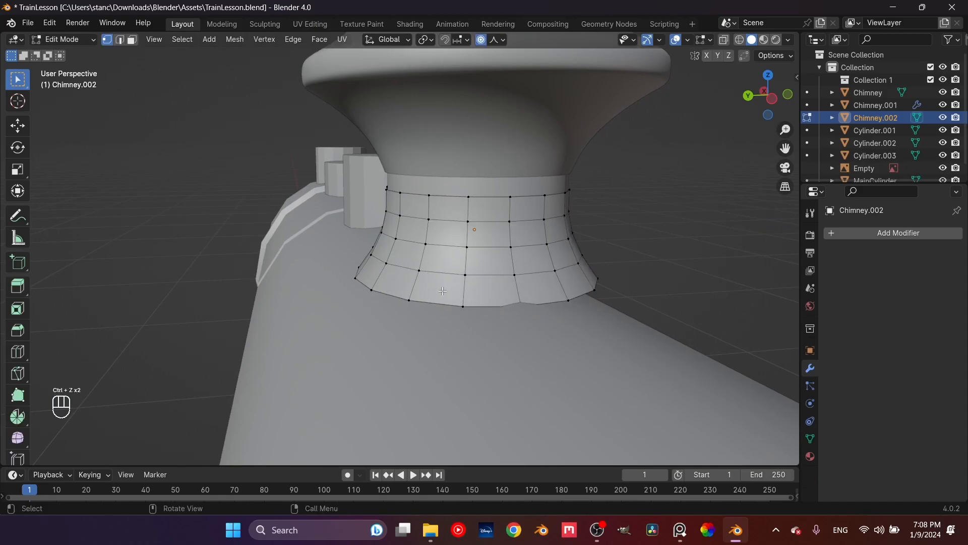
Step: Select the front and back centre vertices on the sleeve's bottom edge in front view with X-ray display on
key(KP_1)
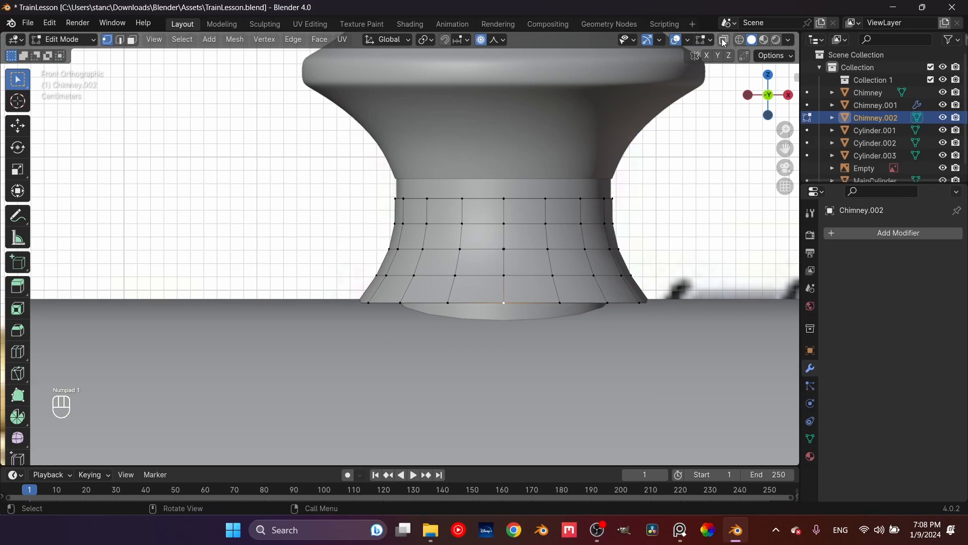
key(alt+z)
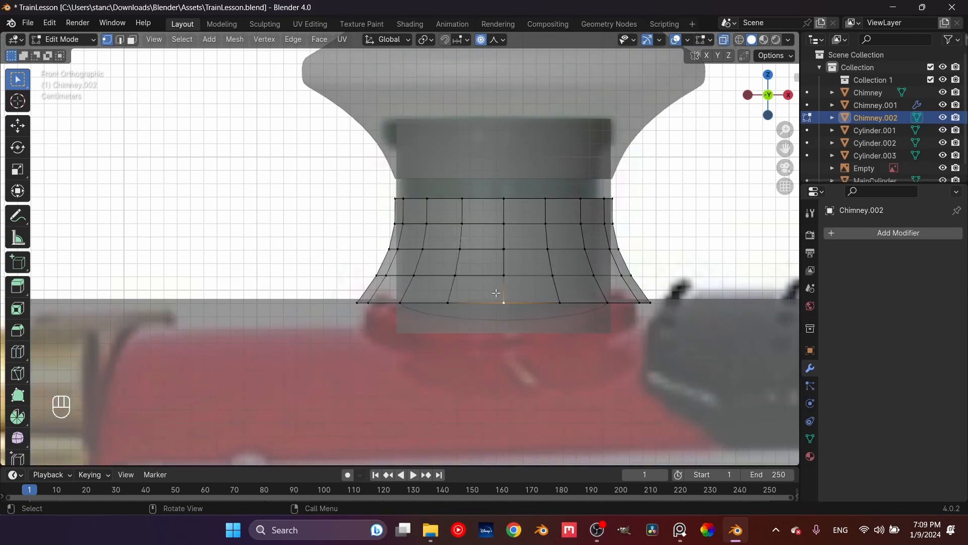
drag(478, 287, 523, 320)
middle_drag(403, 307, 300, 267)
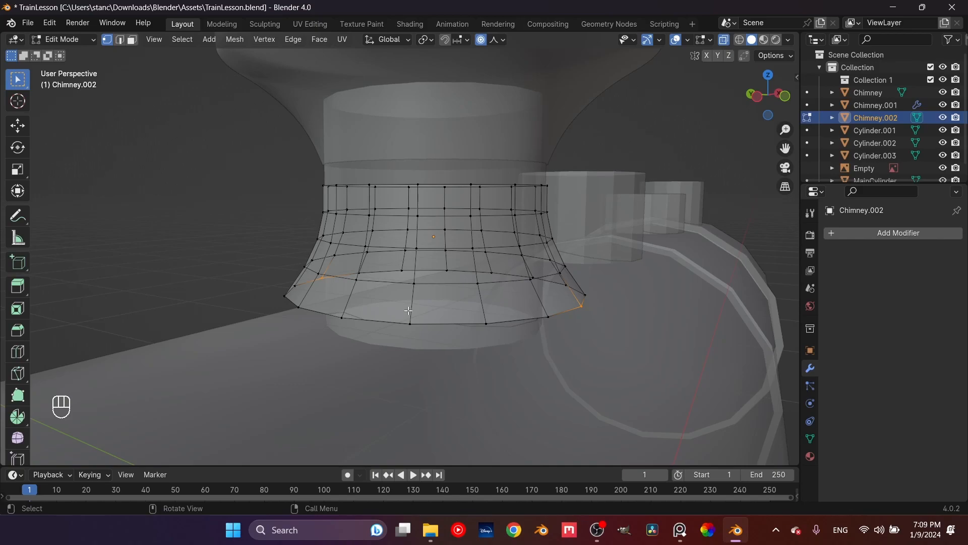
key(KP_1)
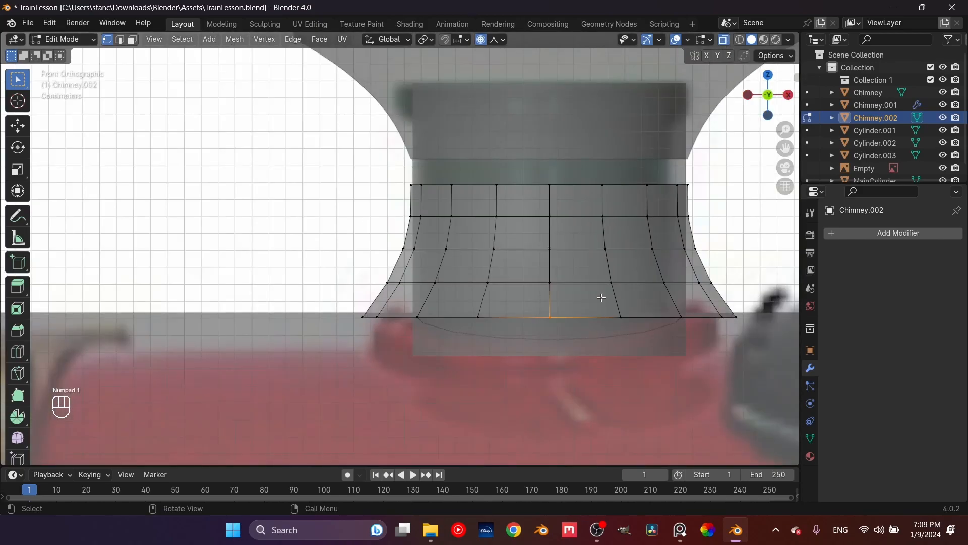
shift+middle_drag(546, 308, 440, 286)
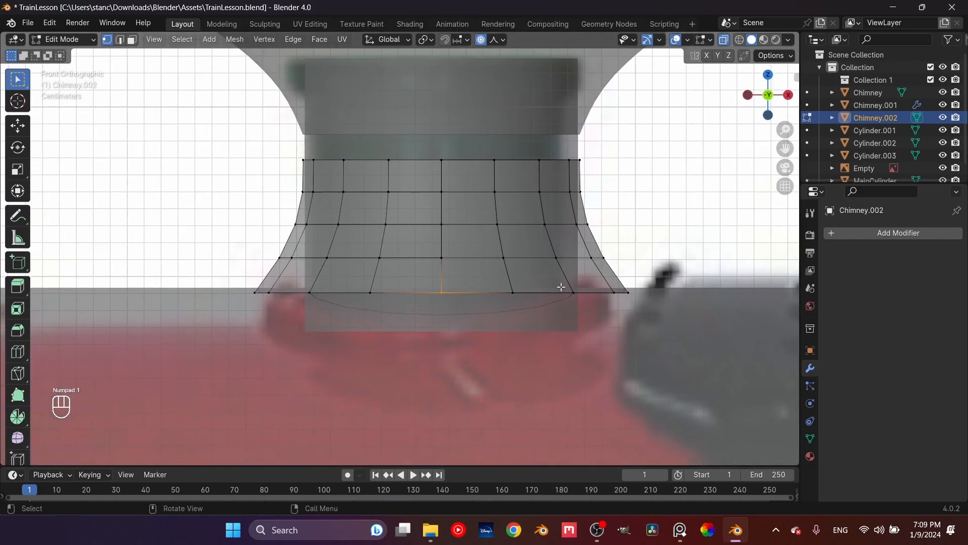
key(g)
key(z)
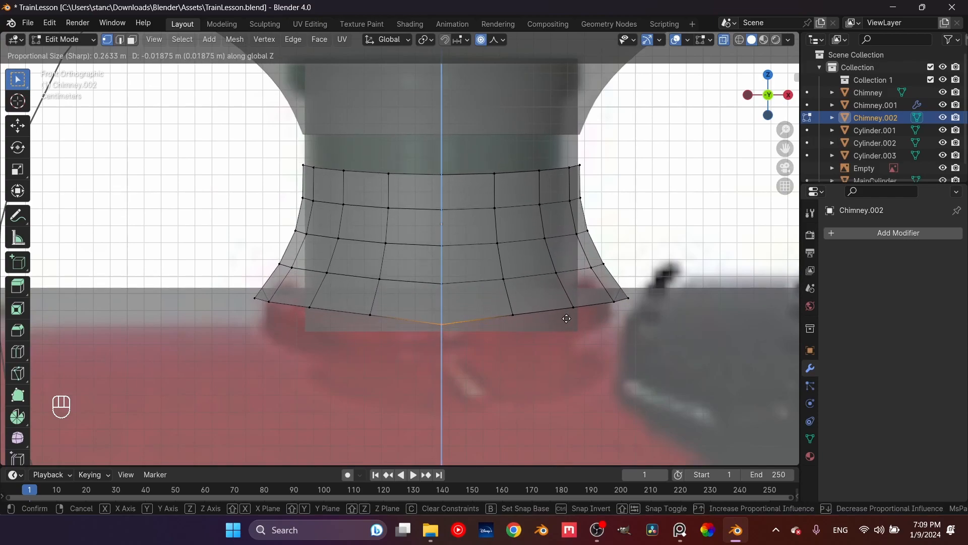
key(Escape)
Step: Lower the two selected base vertices about 0.0143 m along Z with Smooth proportional falloff at size 0.198, and inspect the sleeve without X-ray
click(496, 41)
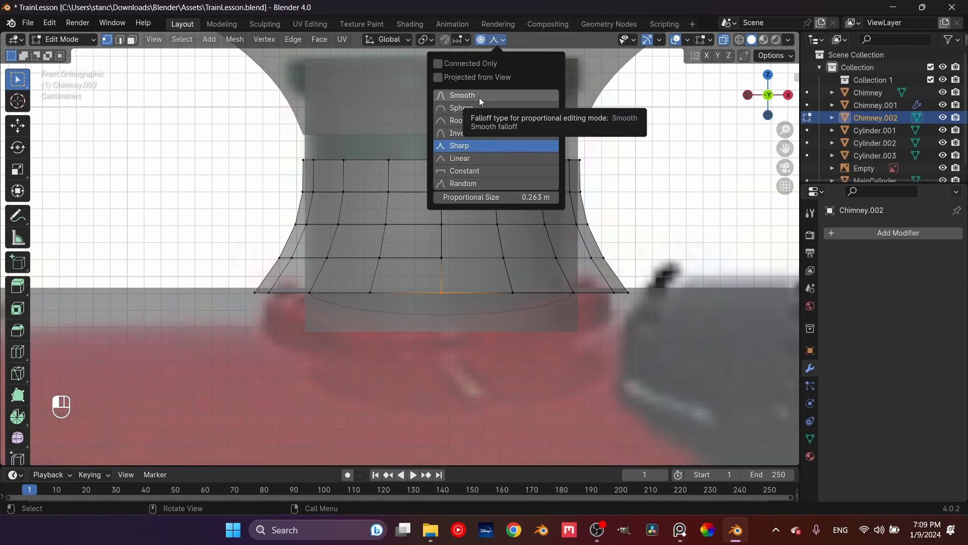
key(g)
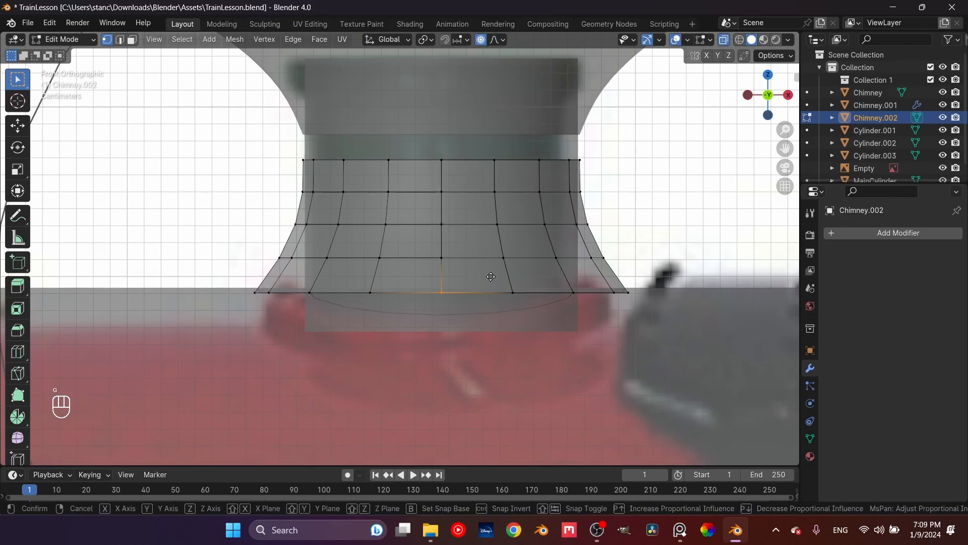
key(z)
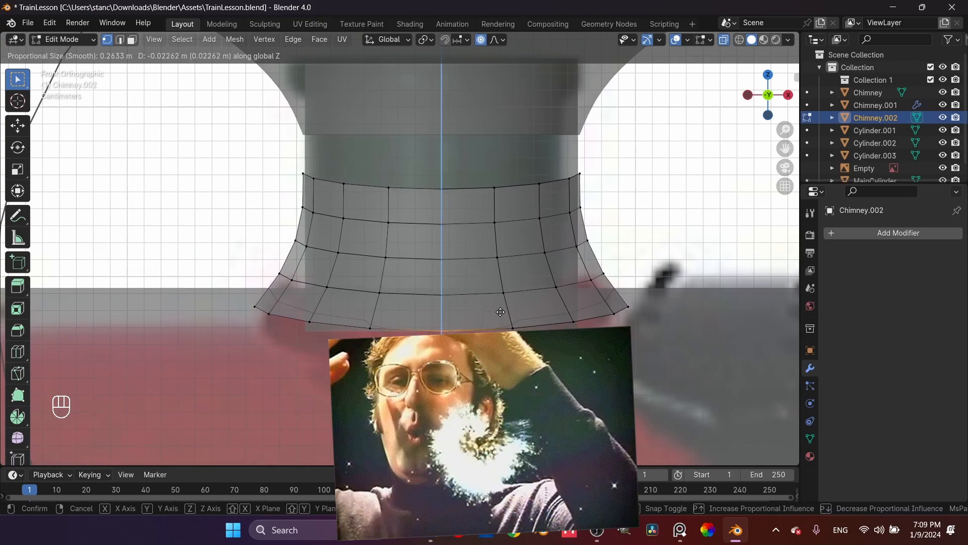
scroll(500, 312, up, 12)
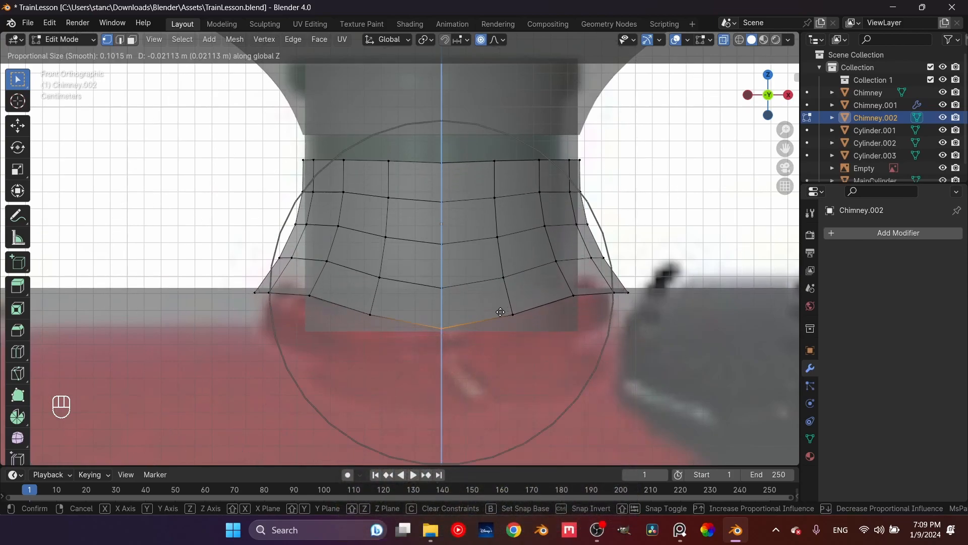
scroll(500, 311, down, 9)
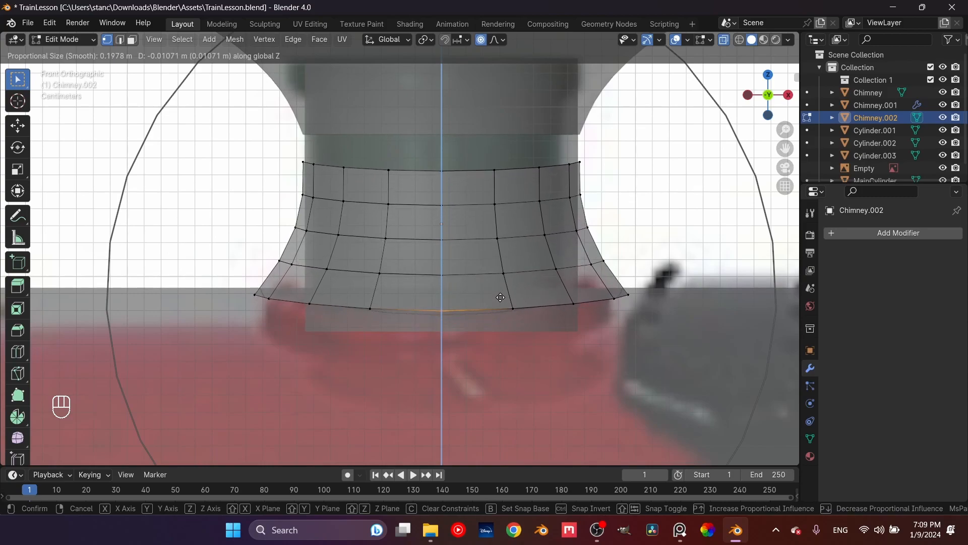
click(501, 300)
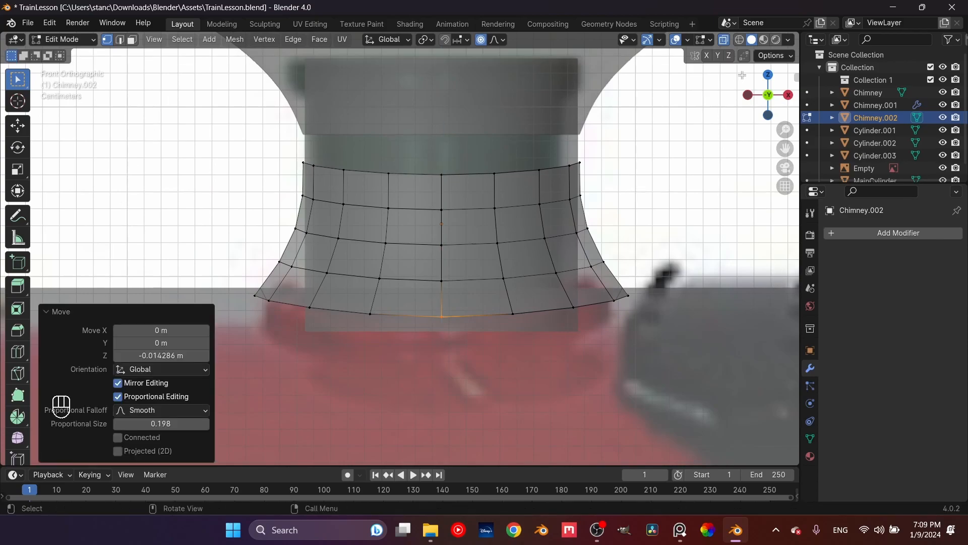
click(725, 39)
middle_drag(425, 273, 490, 317)
key(Tab)
scroll(500, 285, down, 4)
scroll(479, 292, up, 4)
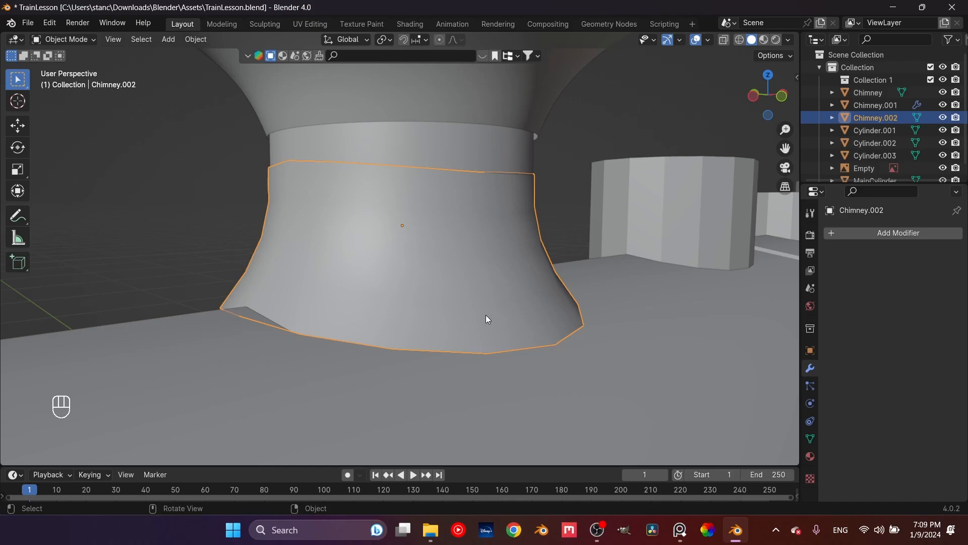
Step: Delete all vertices in the +Y half of the sleeve, selecting them through the mesh in top view with X-ray on
key(Tab)
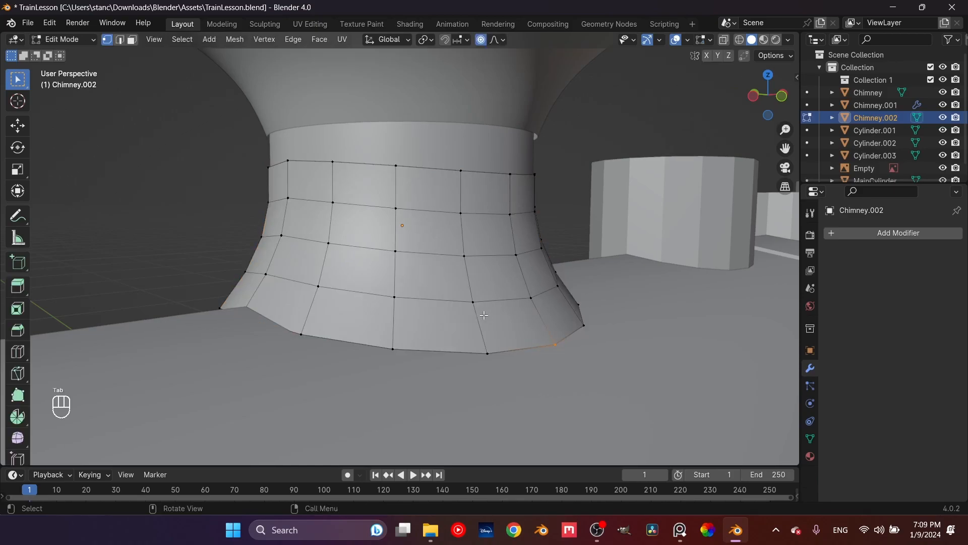
key(KP_7)
scroll(485, 310, down, 5)
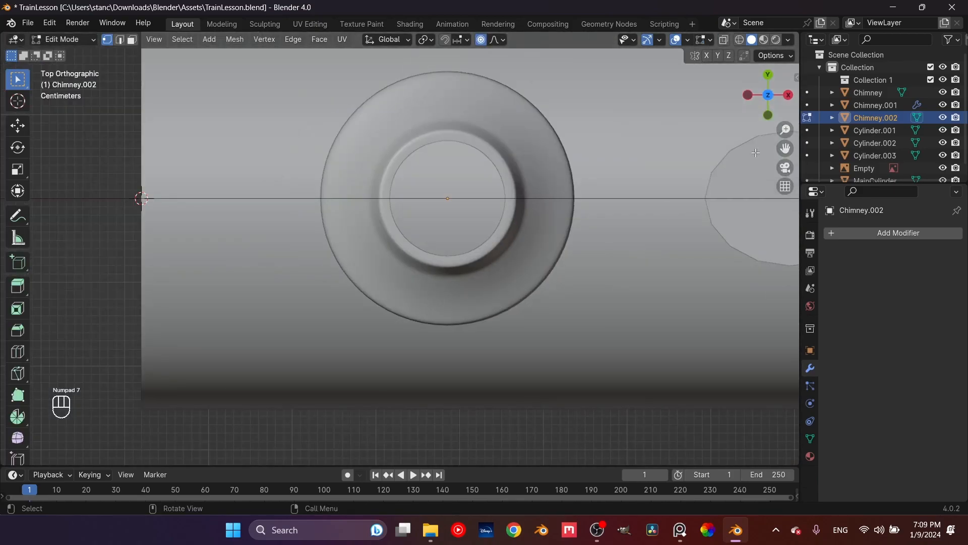
click(724, 40)
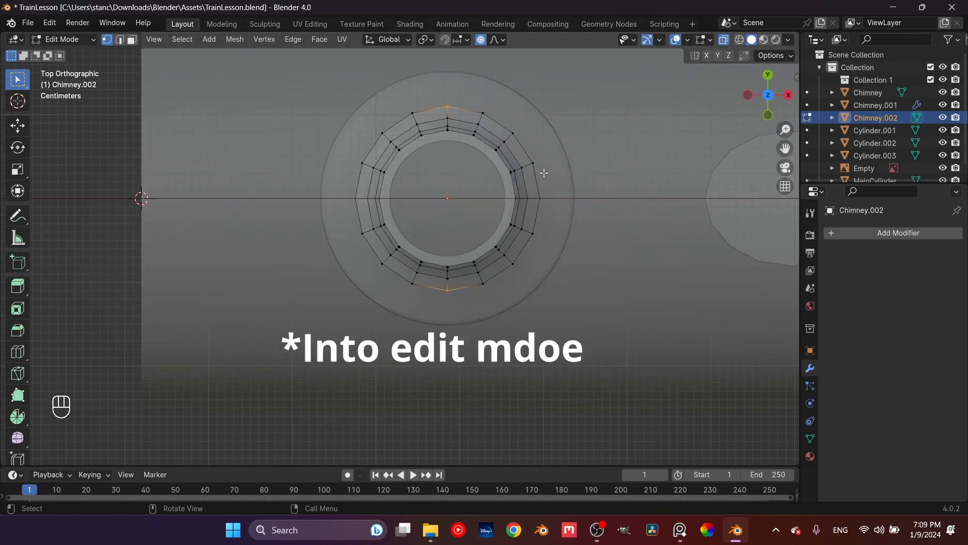
drag(285, 91, 586, 191)
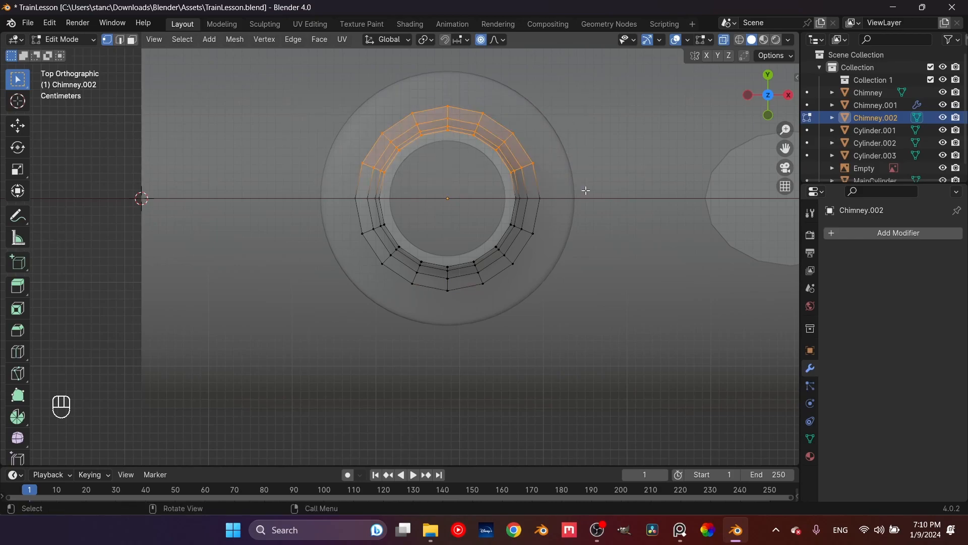
key(x)
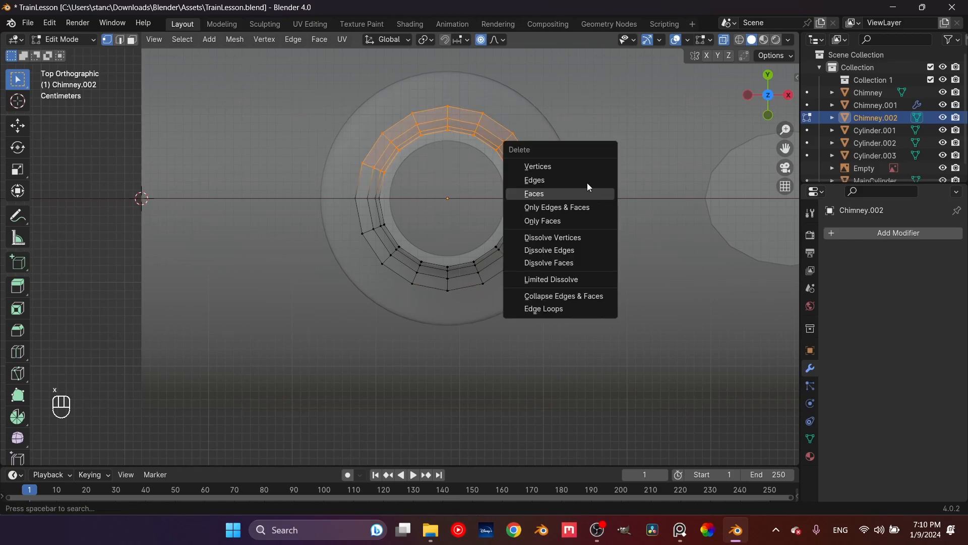
click(572, 167)
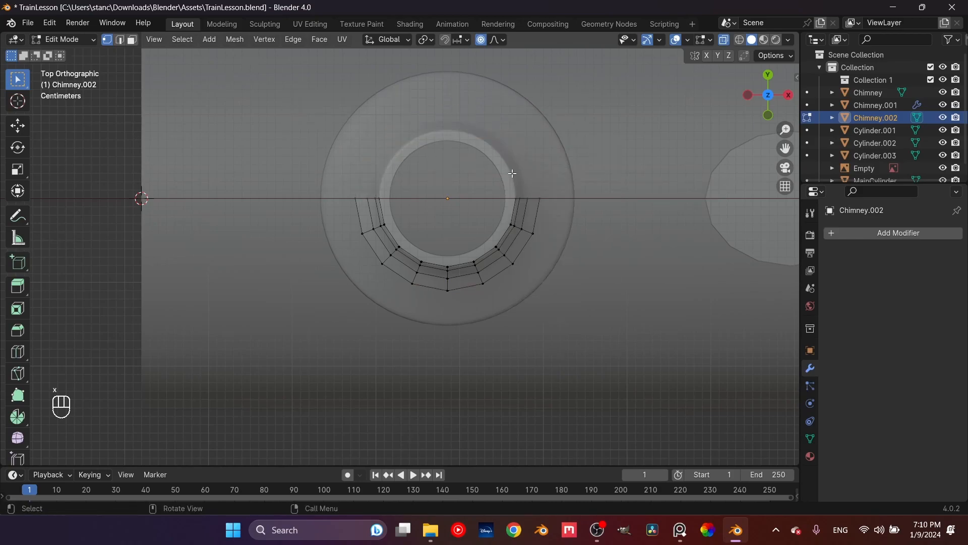
Step: Add a Mirror modifier to the half sleeve and set its axis to Y only
click(846, 235)
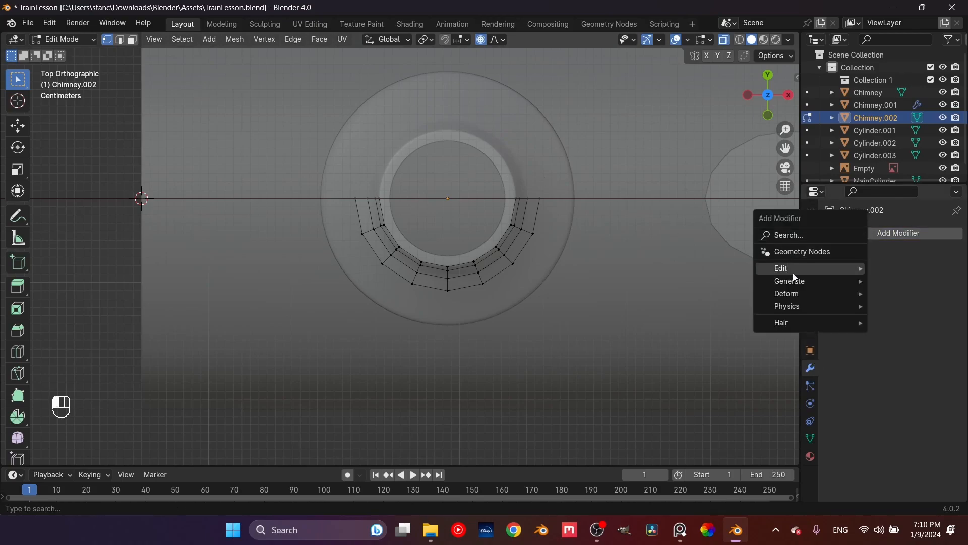
mouse_move(792, 286)
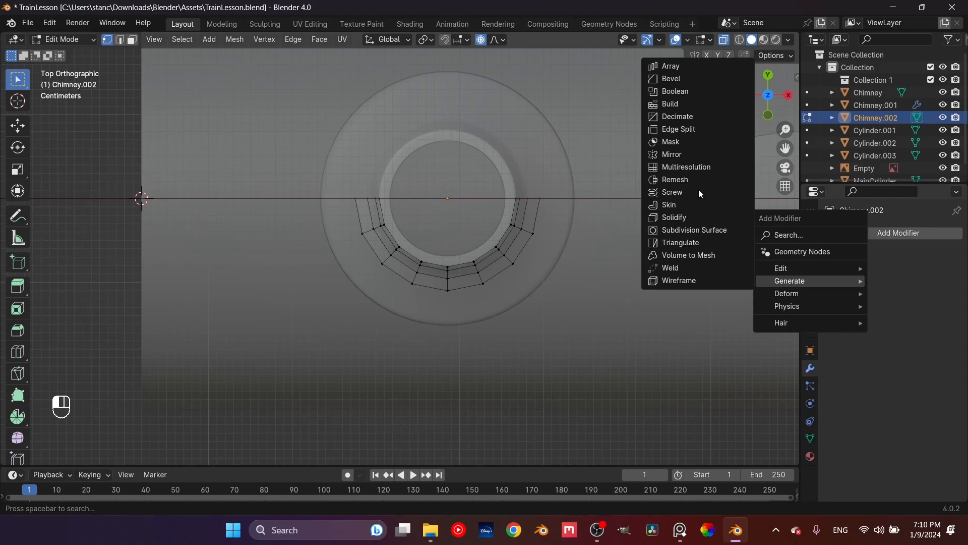
click(696, 154)
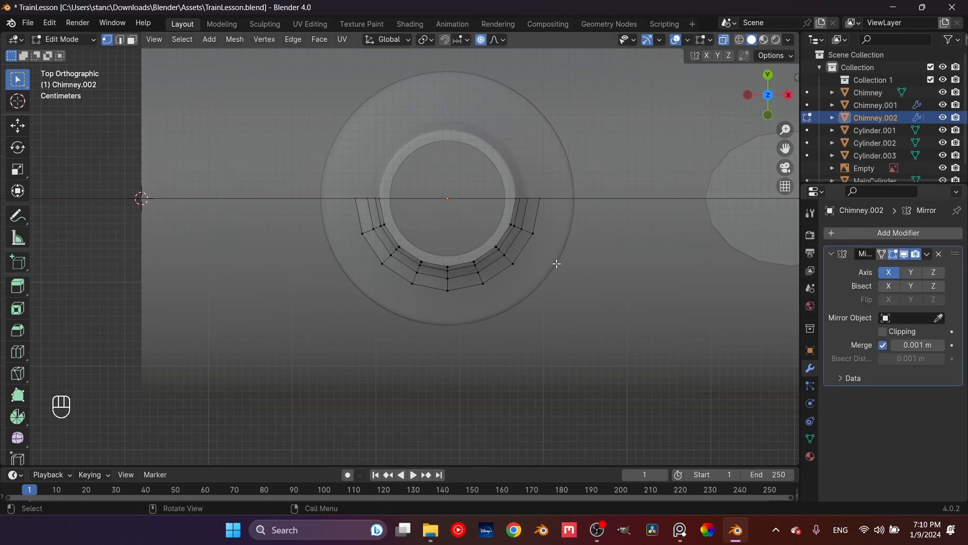
click(891, 273)
click(911, 273)
middle_drag(362, 249, 399, 317)
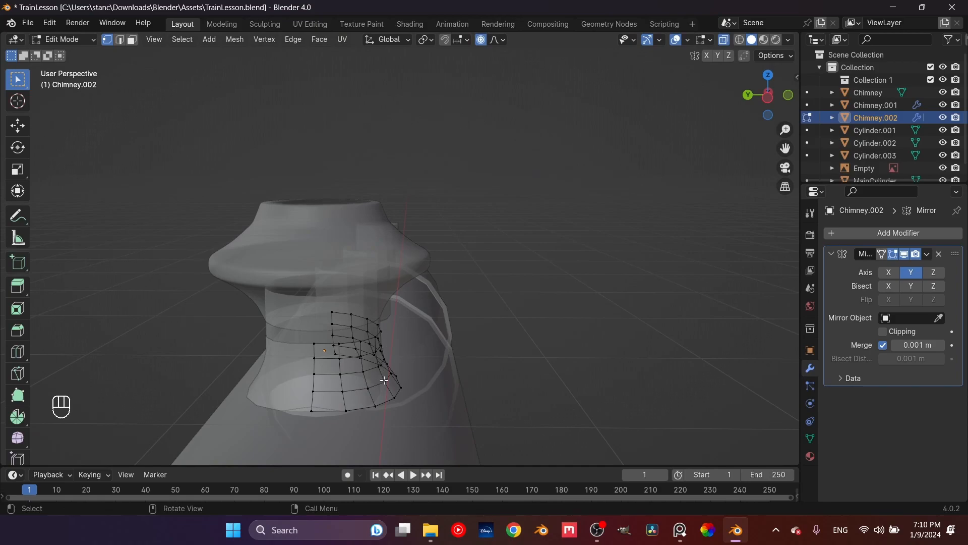
Step: Try moving the whole half sleeve along Y with proportional editing off and mirror clipping disabled
middle_drag(464, 323, 470, 299)
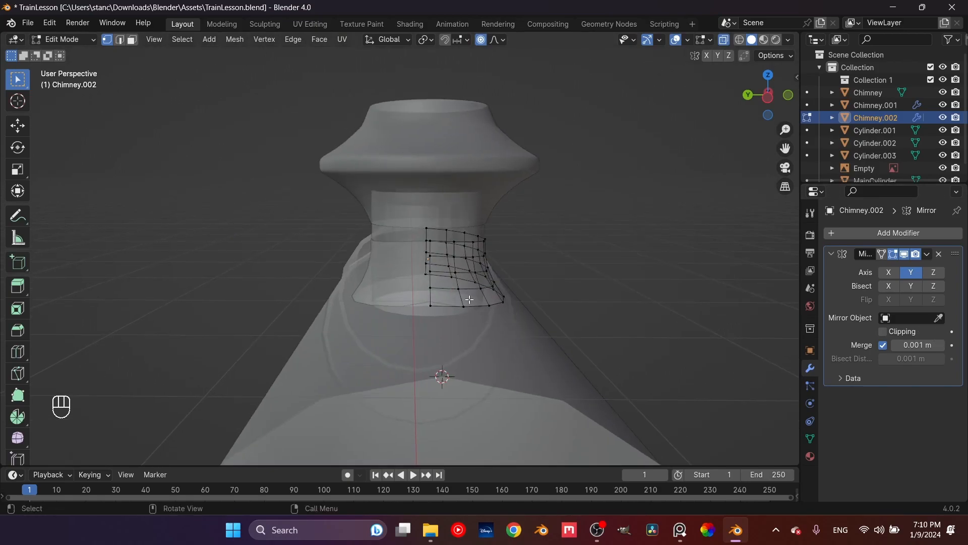
scroll(469, 300, up, 1)
key(a)
key(g)
key(x)
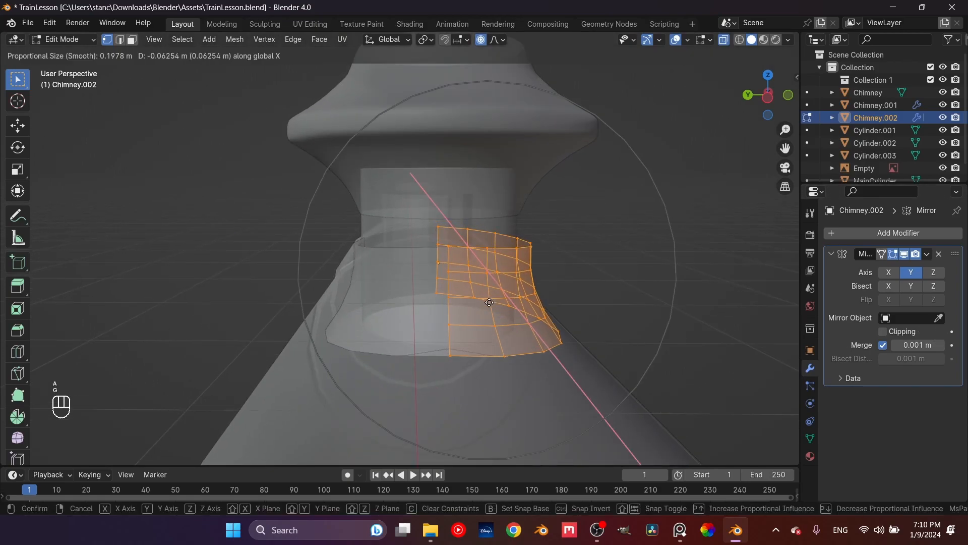
right_click(489, 299)
click(482, 41)
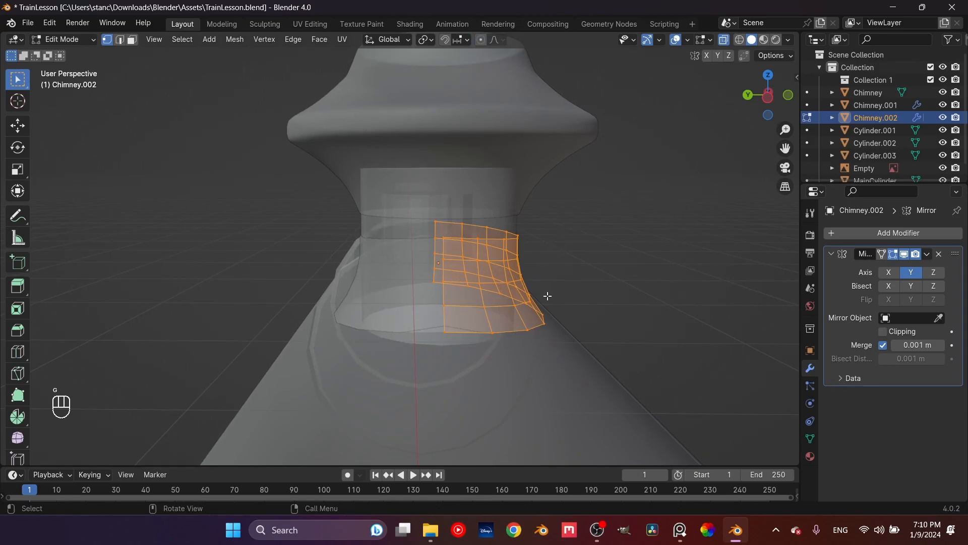
key(g)
key(y)
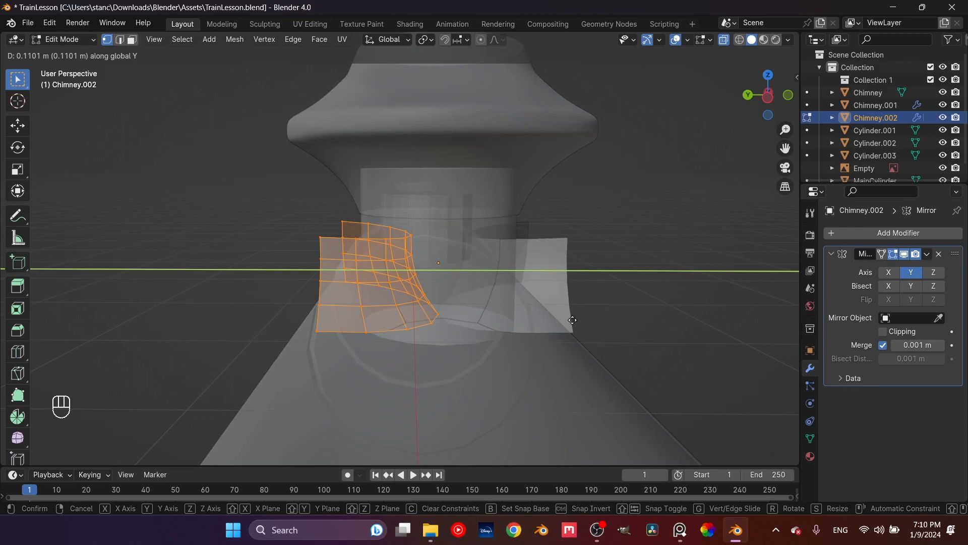
right_click(617, 326)
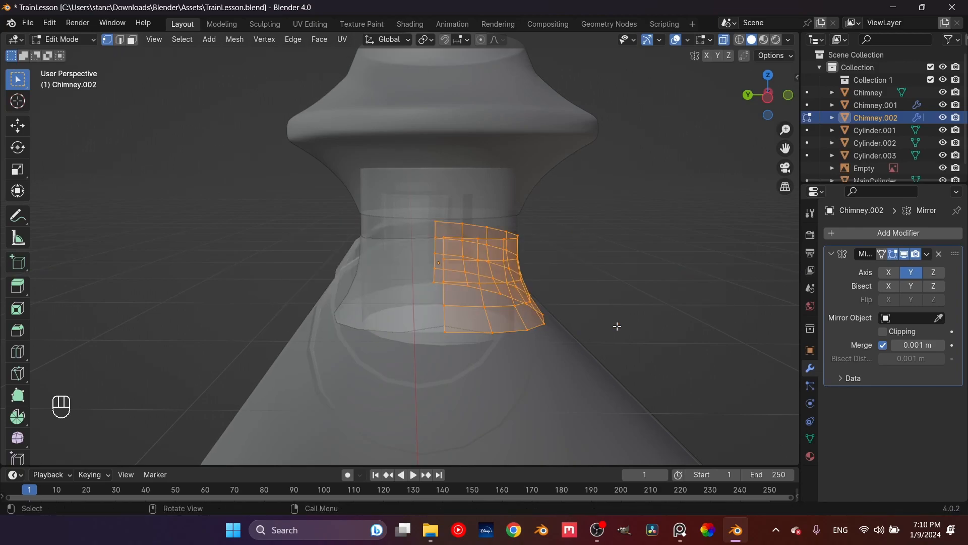
Step: Enable Clipping on the Mirror modifier and test it with a cancelled move of the half sleeve along Y
click(883, 334)
key(g)
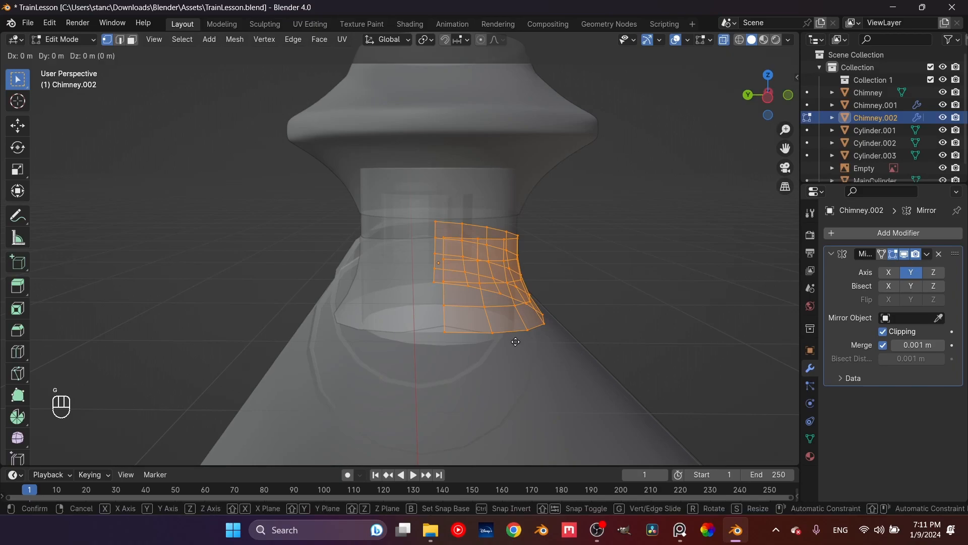
key(y)
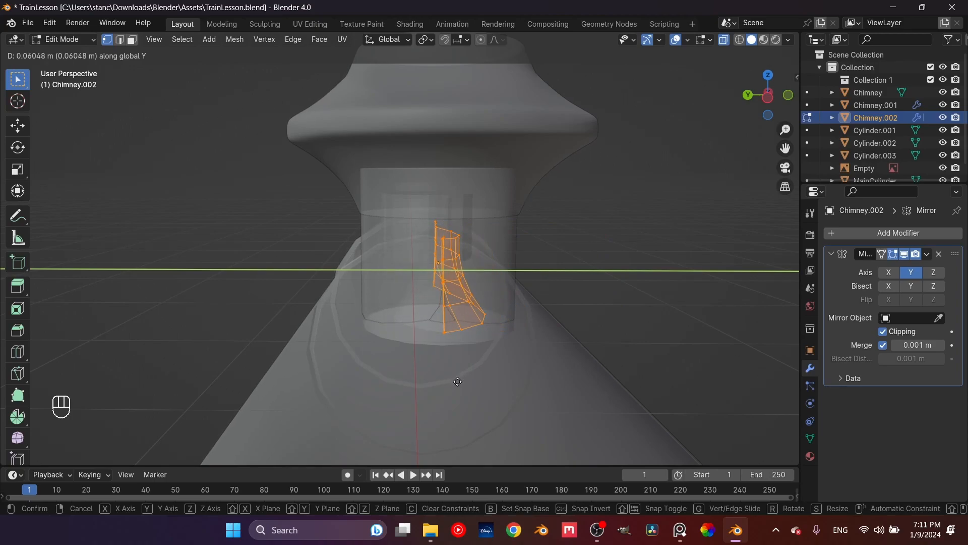
right_click(477, 388)
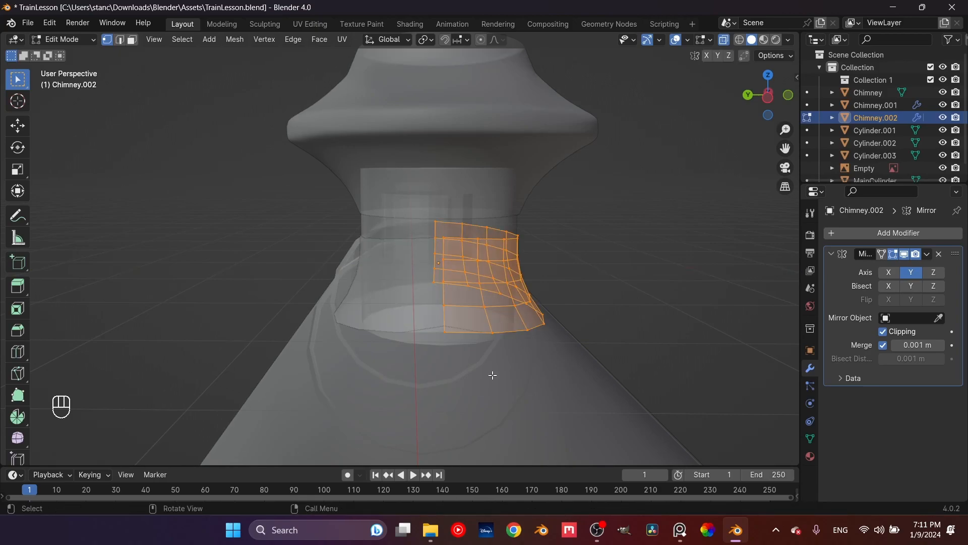
Step: Lower the sleeve's front centre base vertex about 0.013 m along Z with Smooth proportional editing on and X-ray off
middle_drag(416, 326, 325, 319)
click(329, 319)
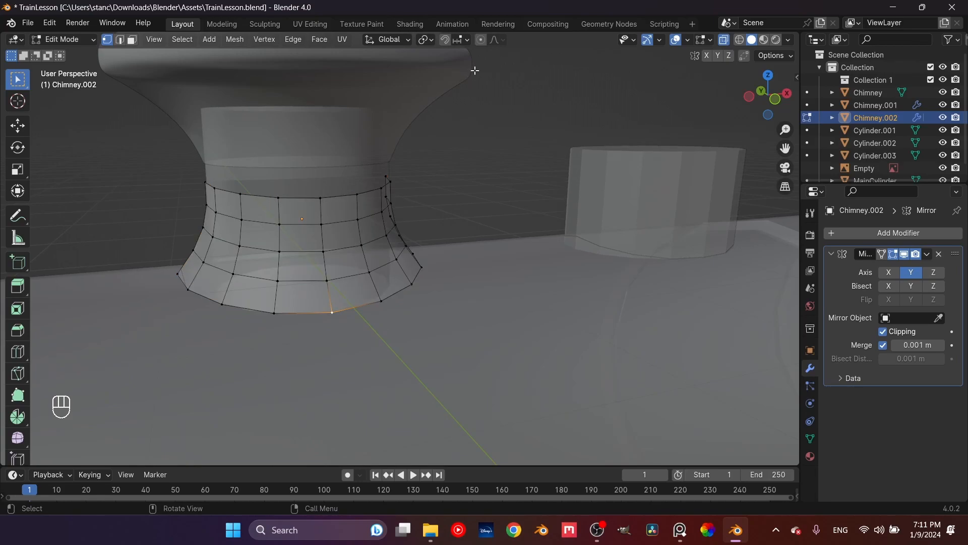
click(483, 40)
shift+middle_drag(428, 295, 511, 247)
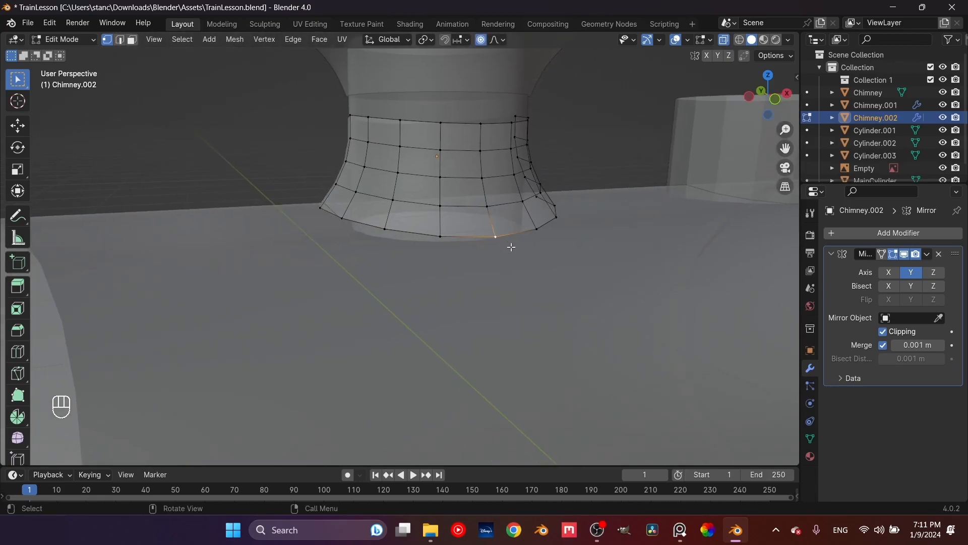
key(KP_1)
click(724, 39)
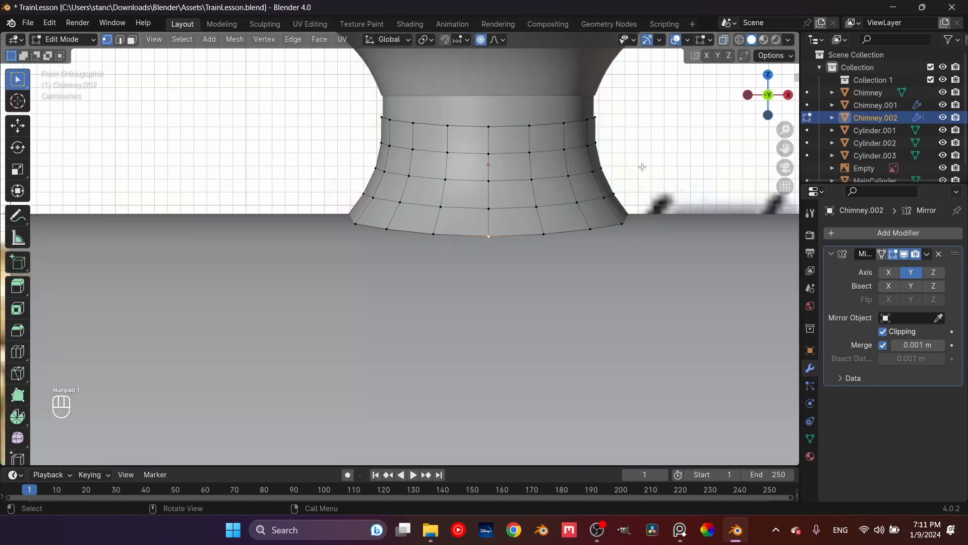
shift+middle_drag(489, 274, 480, 275)
key(g)
key(z)
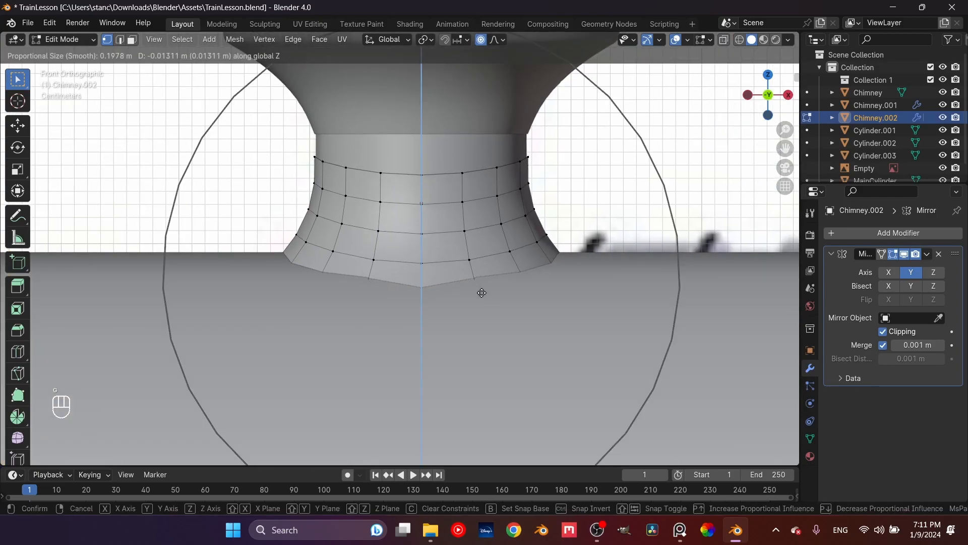
click(482, 291)
Step: Inspect the sleeve's base against the boiler from both sides in Object Mode
middle_drag(482, 291, 374, 308)
key(Tab)
key(Tab)
middle_drag(442, 308, 519, 316)
key(Tab)
middle_drag(455, 298, 487, 256)
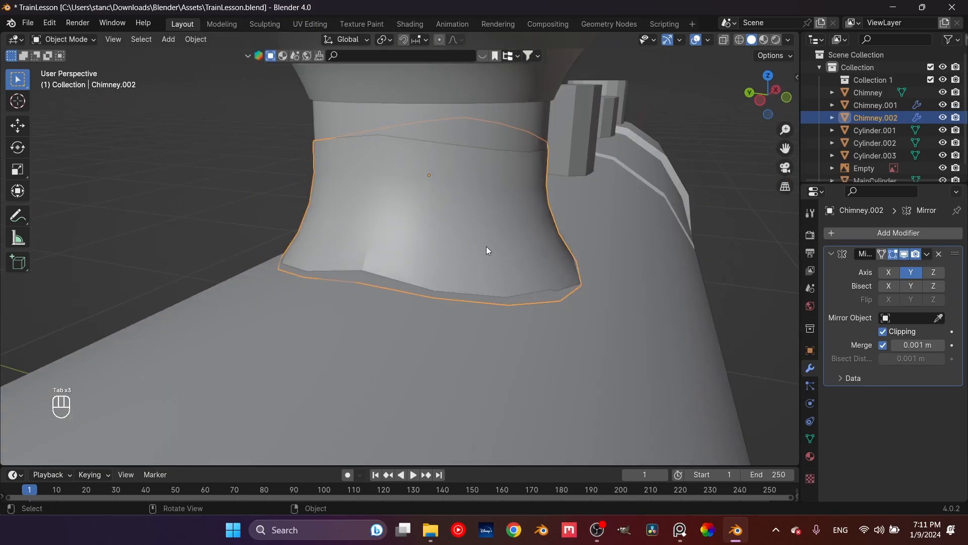
middle_drag(413, 248, 439, 249)
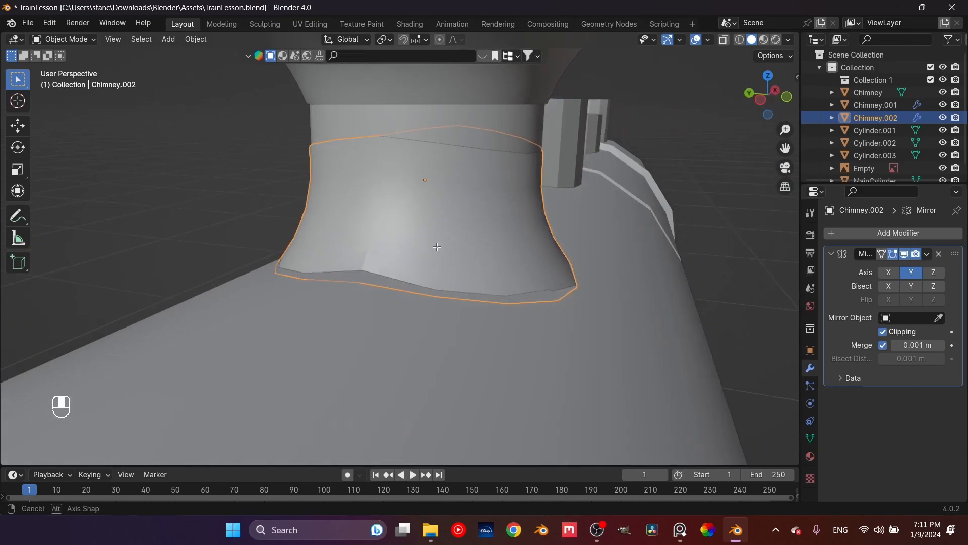
Step: Flatten the sleeve's top edge vertices by scaling them to 0 along Z in front view with proportional editing off
key(Tab)
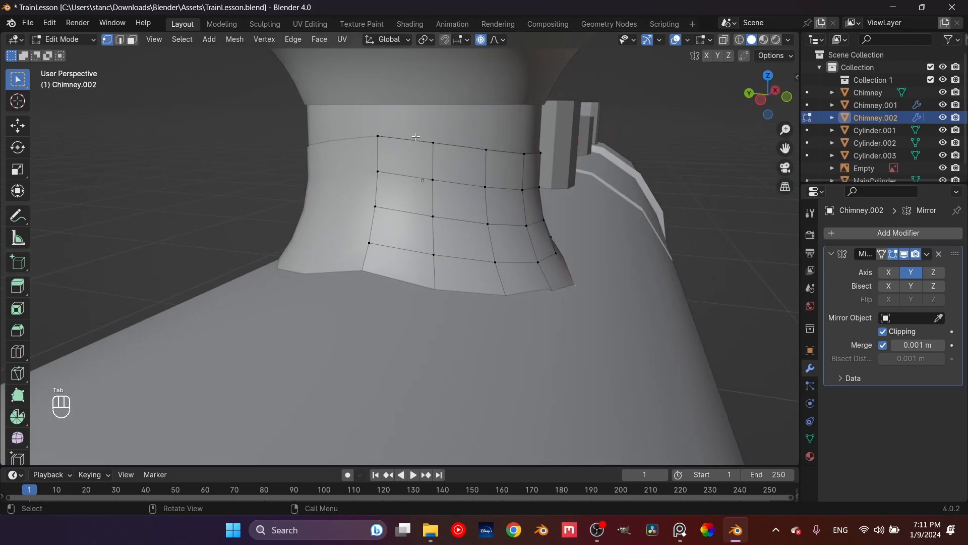
key(KP_1)
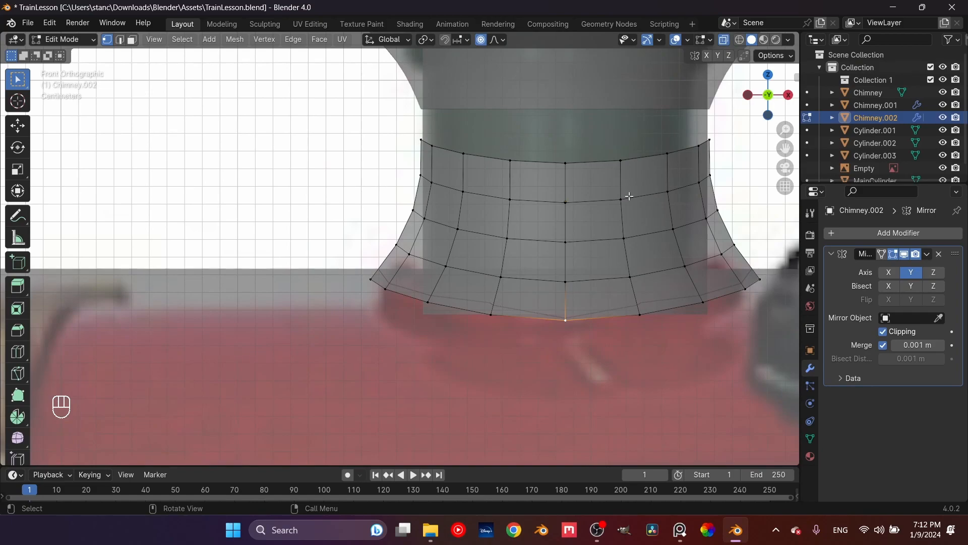
shift+middle_drag(569, 154, 404, 160)
drag(229, 106, 597, 174)
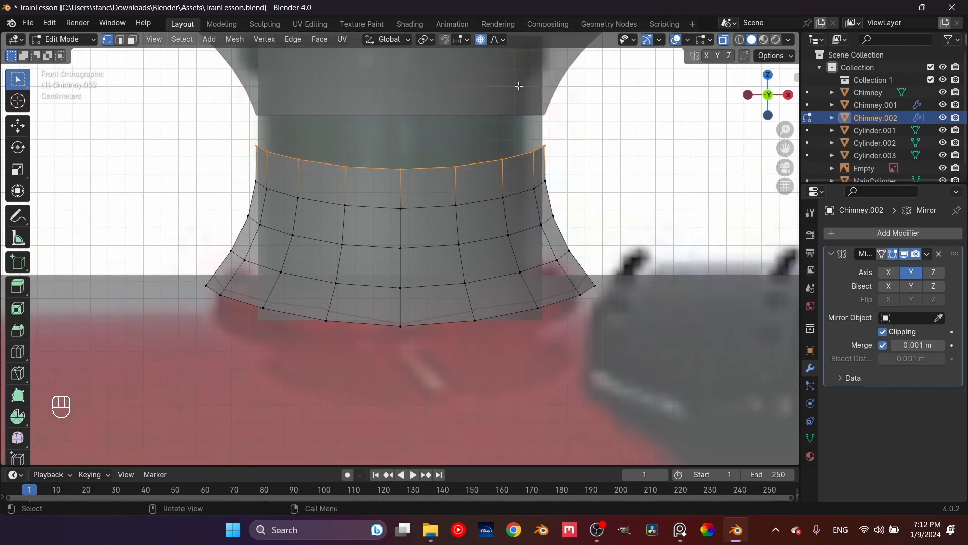
click(480, 43)
key(s)
text(z)
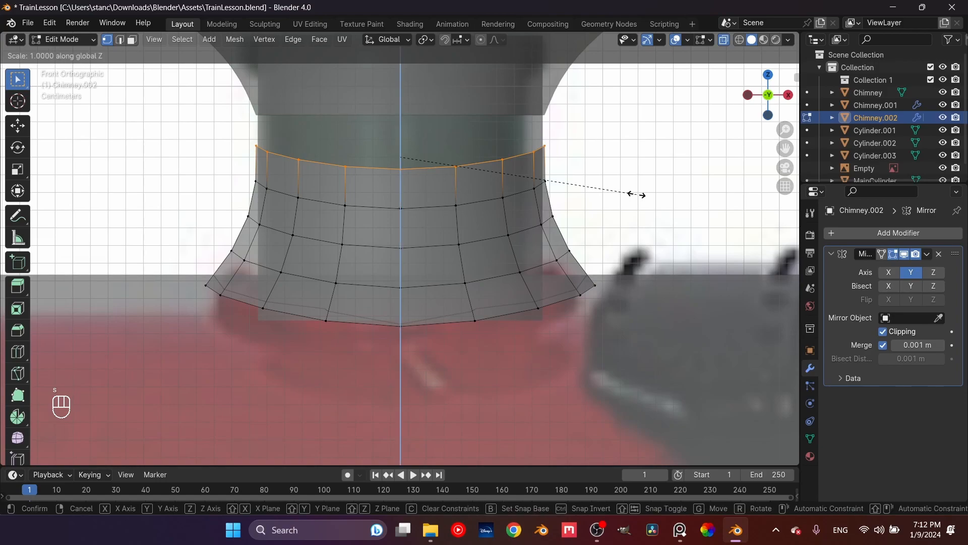
text(0)
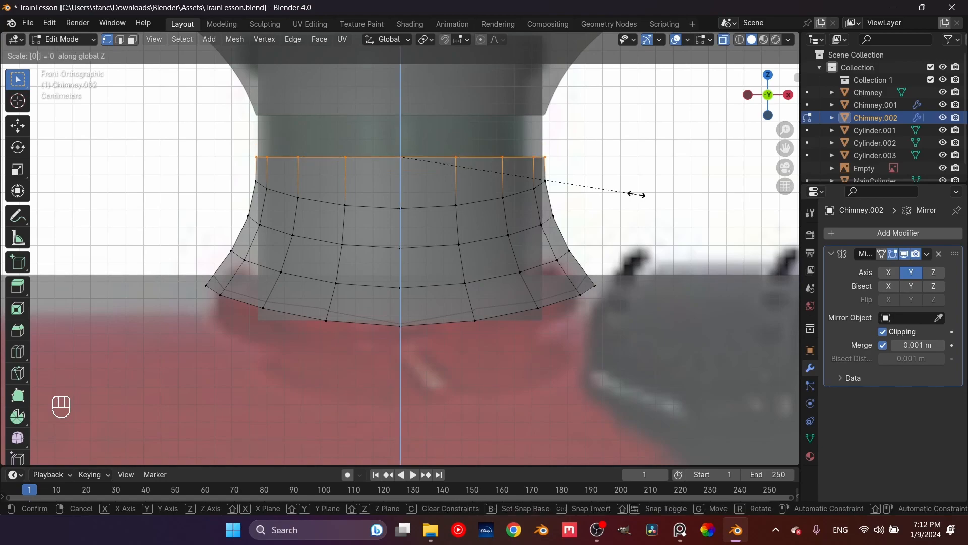
key(Return)
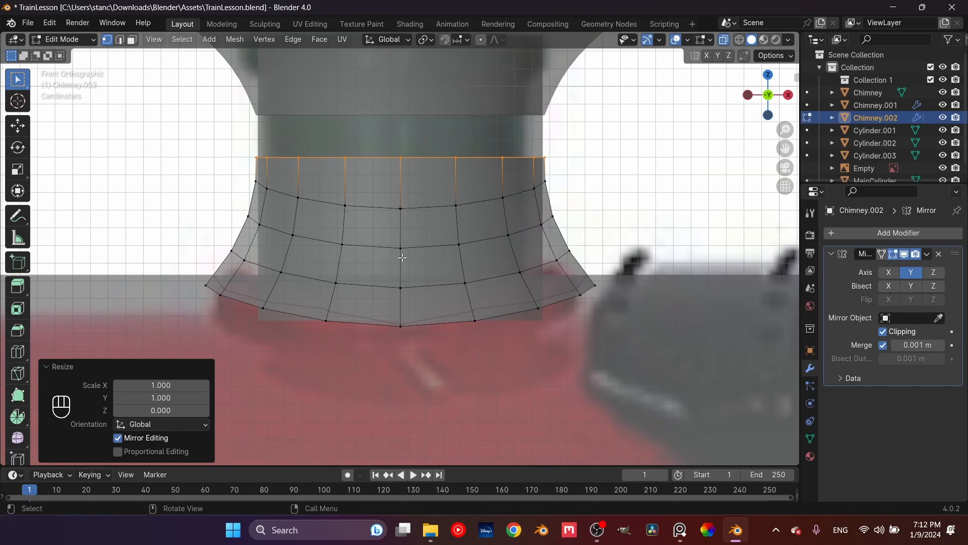
Step: Try to align the vertices at the sleeve's lower -X corner by scaling them to 0 along X, and undo it
drag(177, 221, 251, 328)
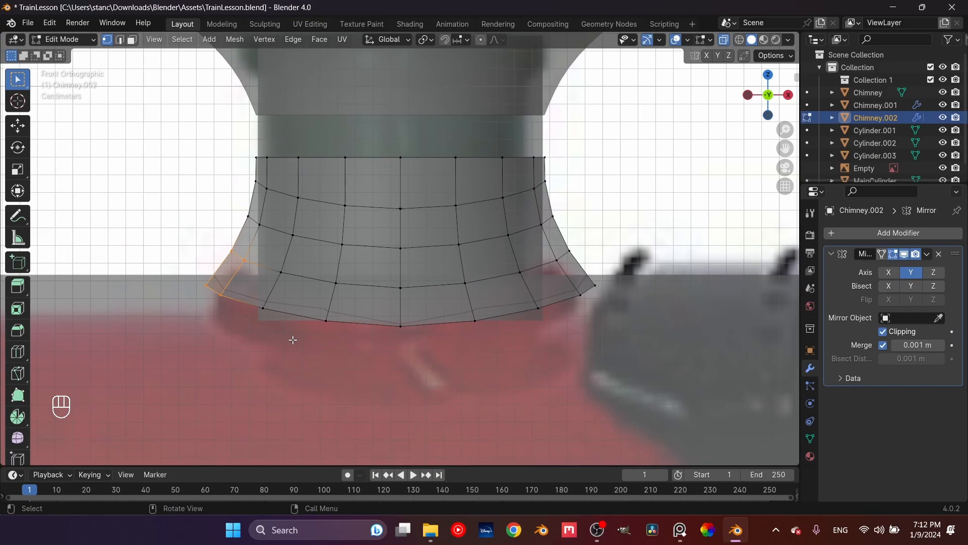
key(s)
text(x)
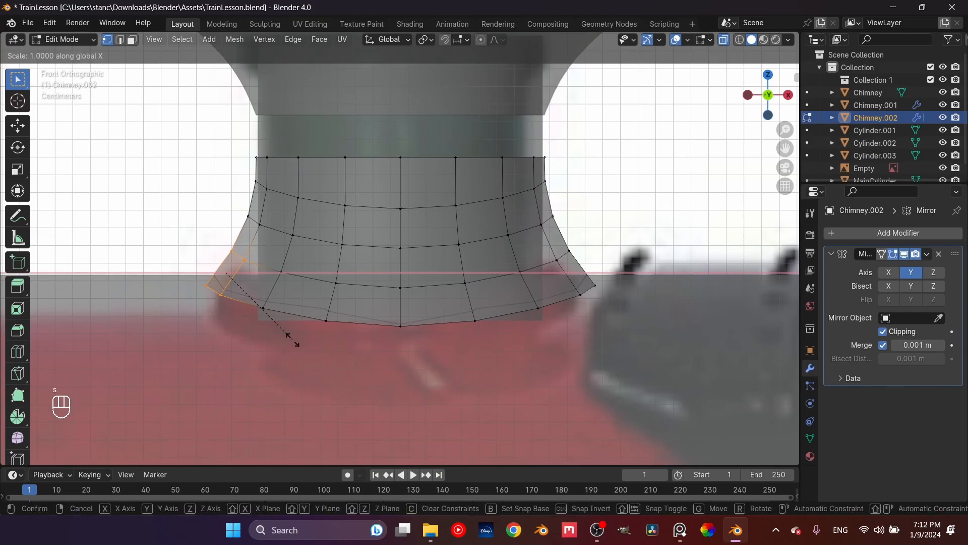
text(0)
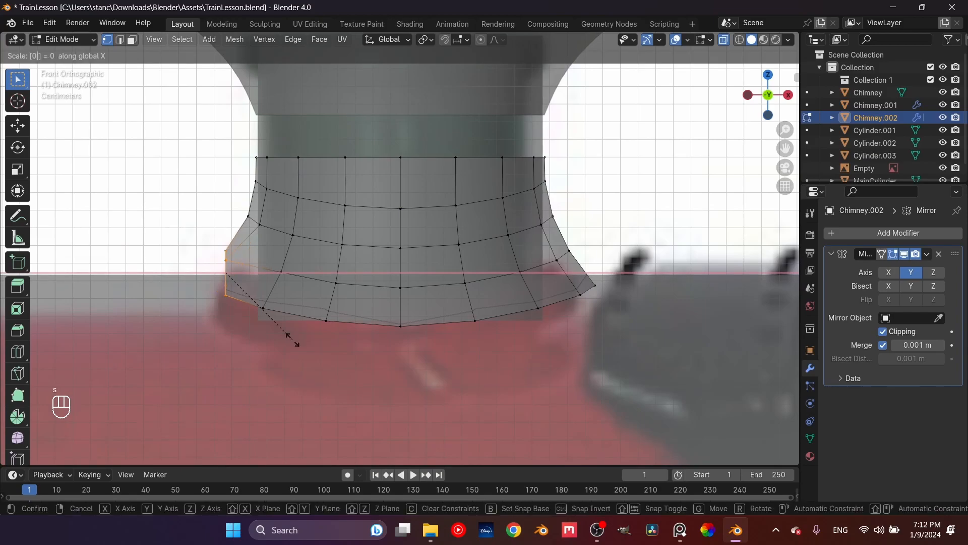
key(Return)
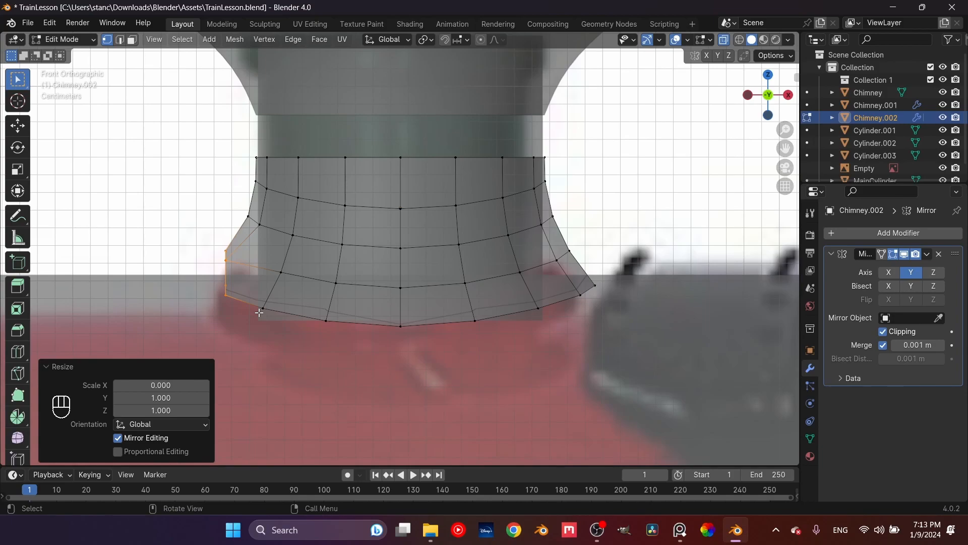
key(ctrl+z)
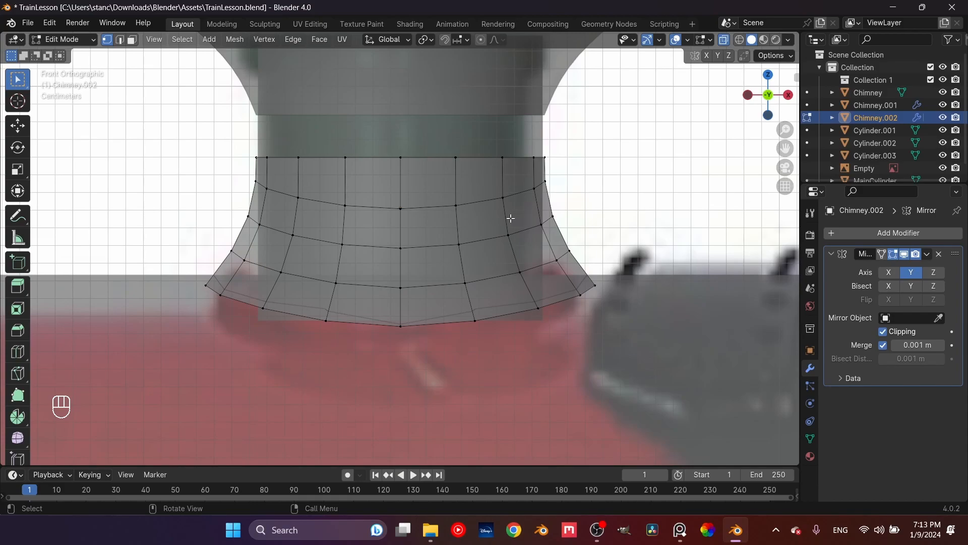
Step: Return to Object Mode with the sleeve selected, turn X-ray off and view its flattened top
drag(212, 126, 597, 174)
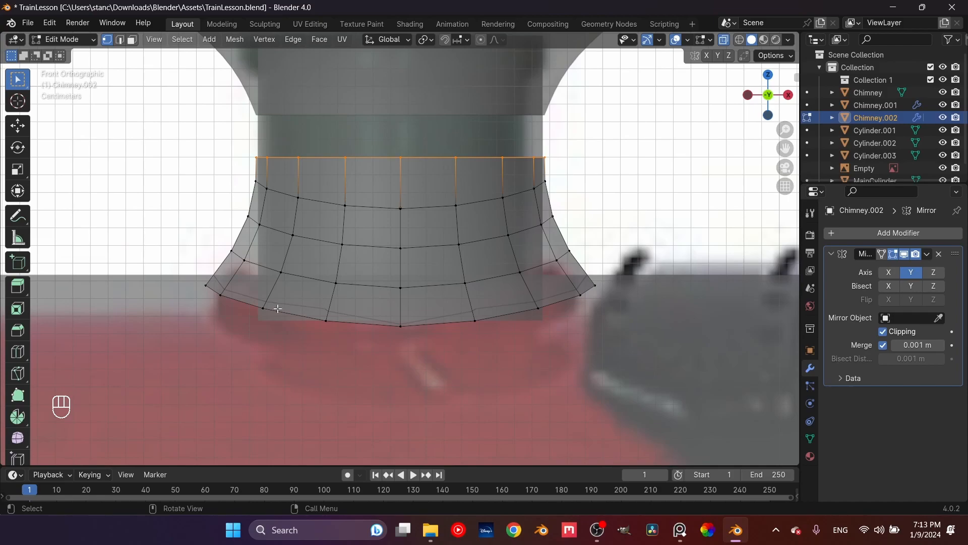
key(Tab)
click(435, 204)
middle_drag(435, 204, 421, 228)
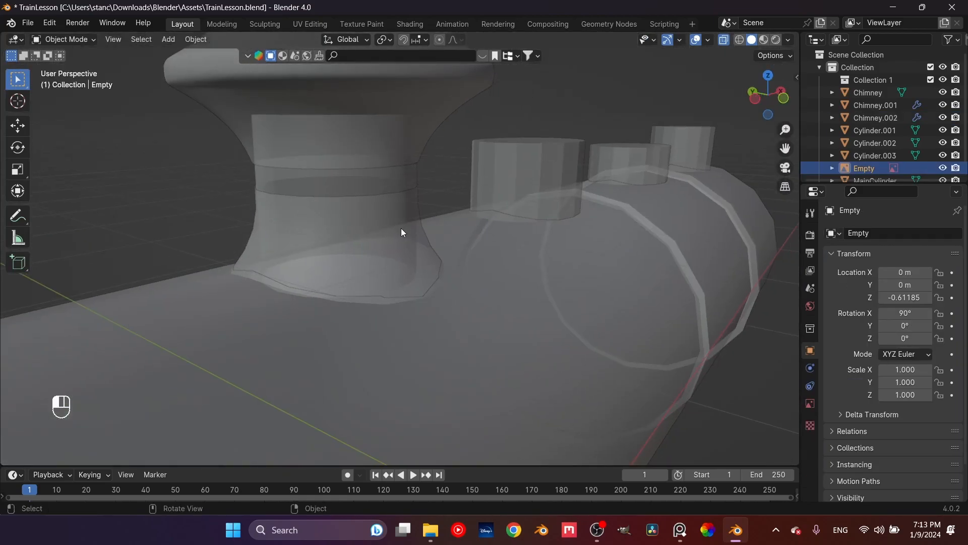
click(400, 228)
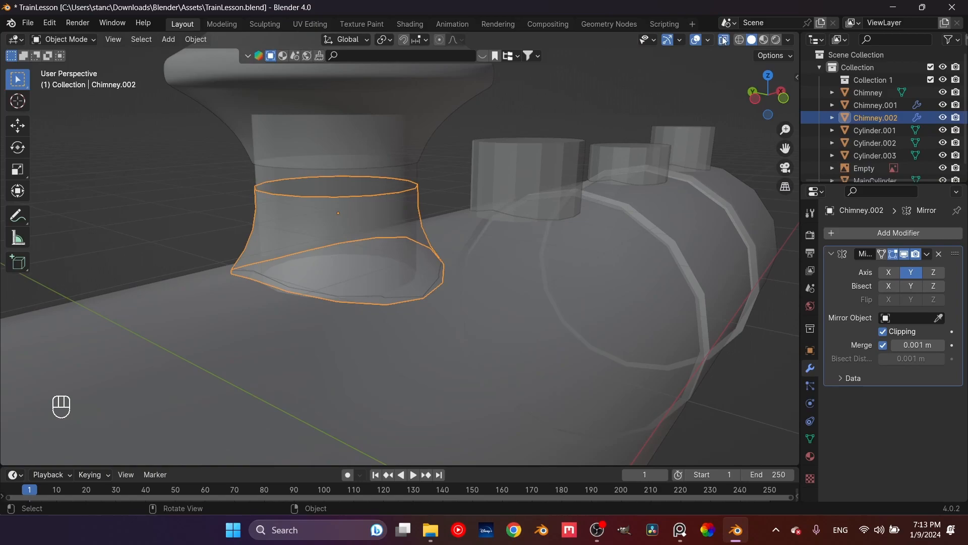
click(723, 39)
middle_drag(400, 226, 454, 247)
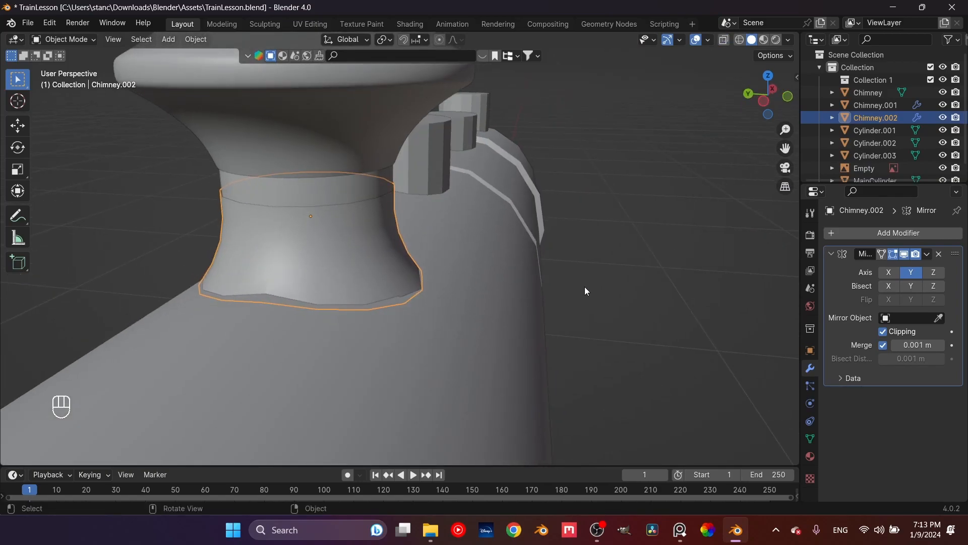
Step: Check the deselected sleeve from the side, reselect it and collapse its Mirror modifier settings
click(585, 287)
middle_drag(389, 282, 346, 273)
click(281, 258)
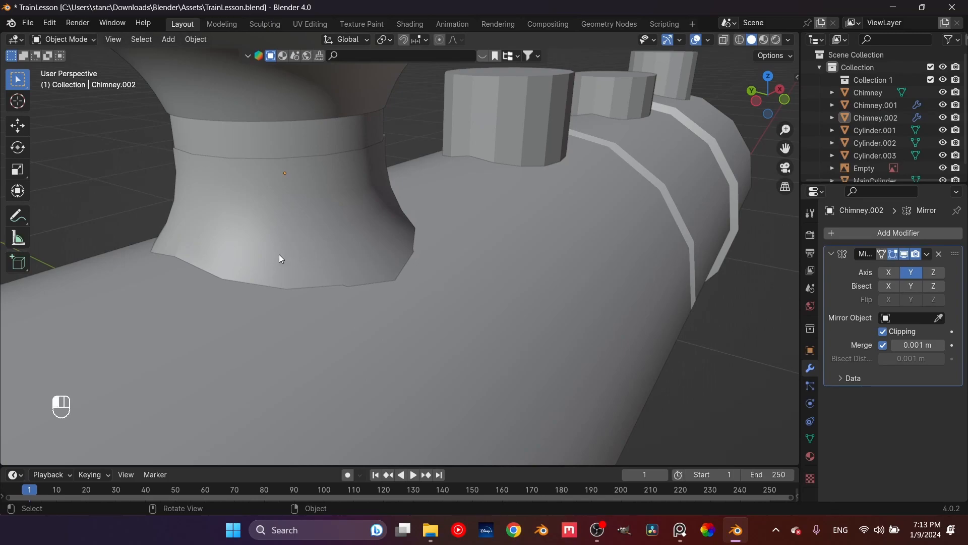
click(830, 255)
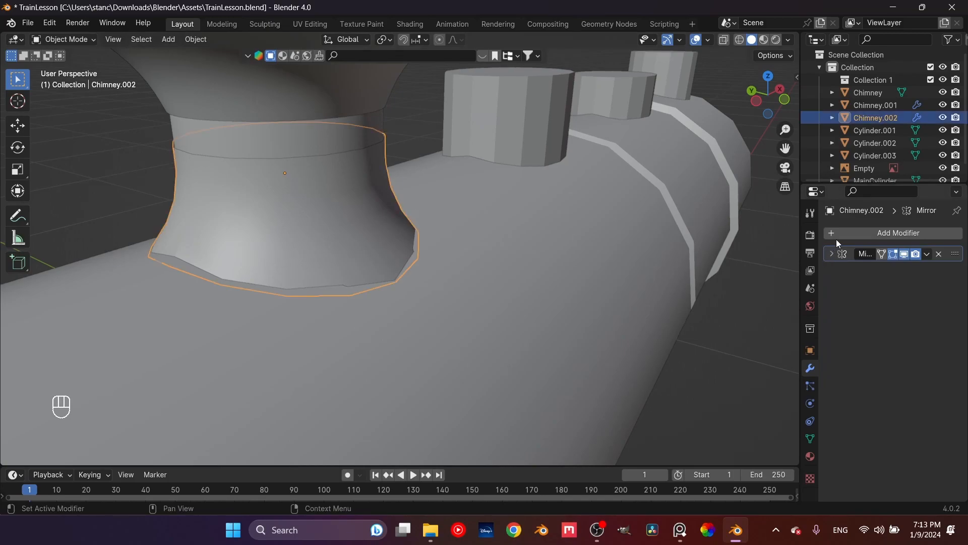
Step: Add a Subdivision Surface modifier to the chimney sleeve and inspect the smoothed result from closer up
click(837, 238)
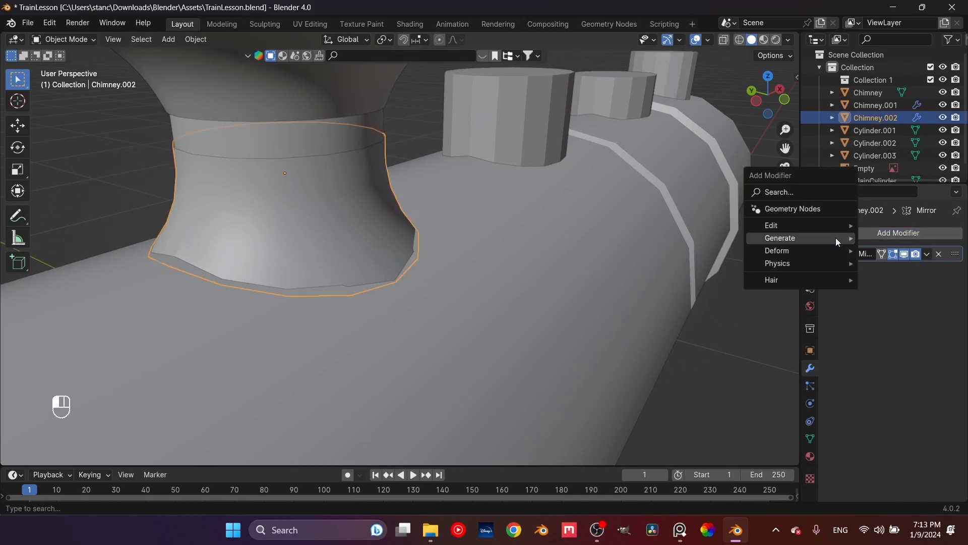
mouse_move(836, 238)
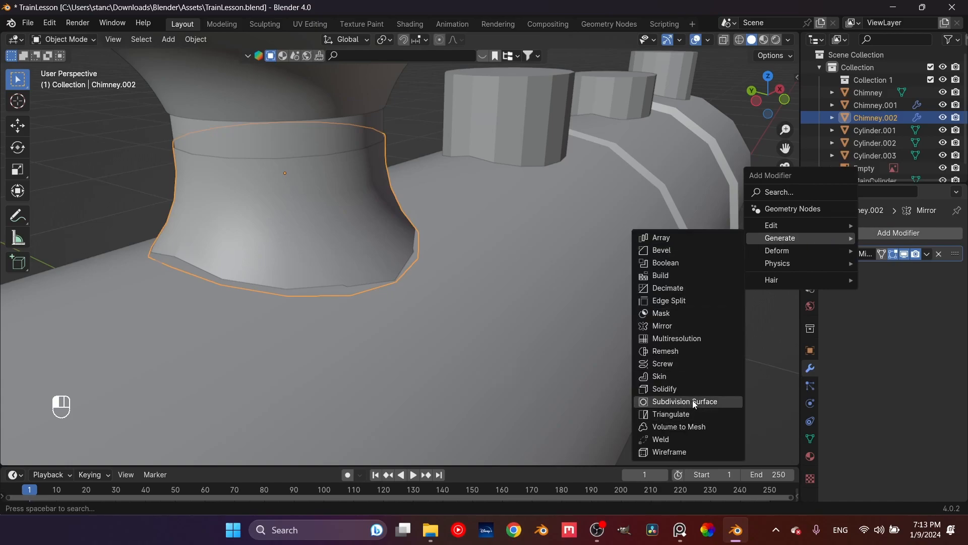
click(663, 400)
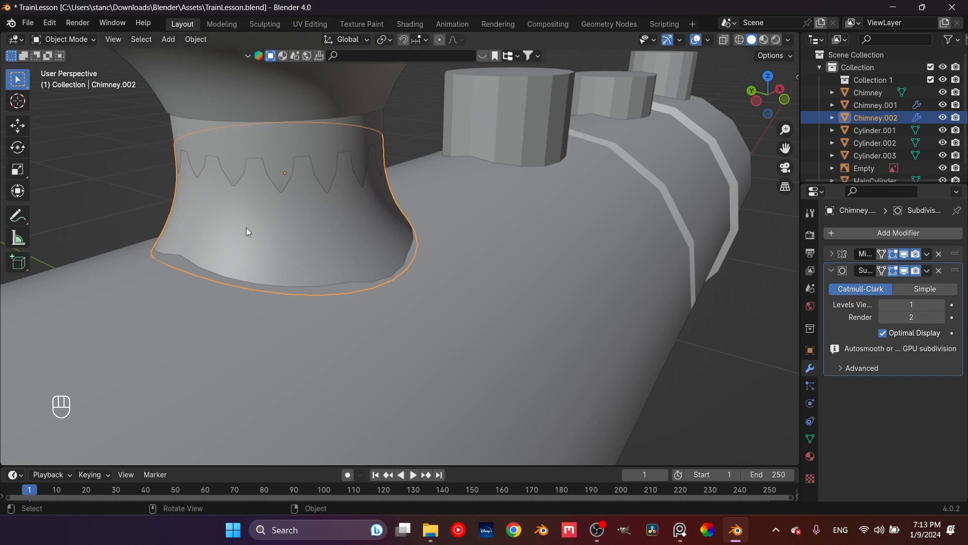
middle_drag(268, 241, 415, 278)
middle_drag(361, 263, 374, 245)
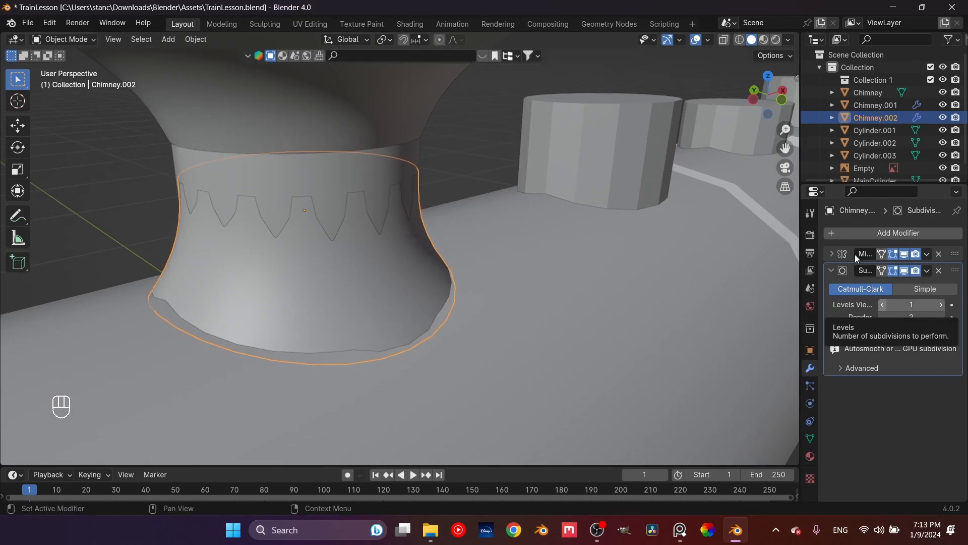
Step: Add a Solidify modifier to the chimney sleeve
click(844, 229)
mouse_move(842, 230)
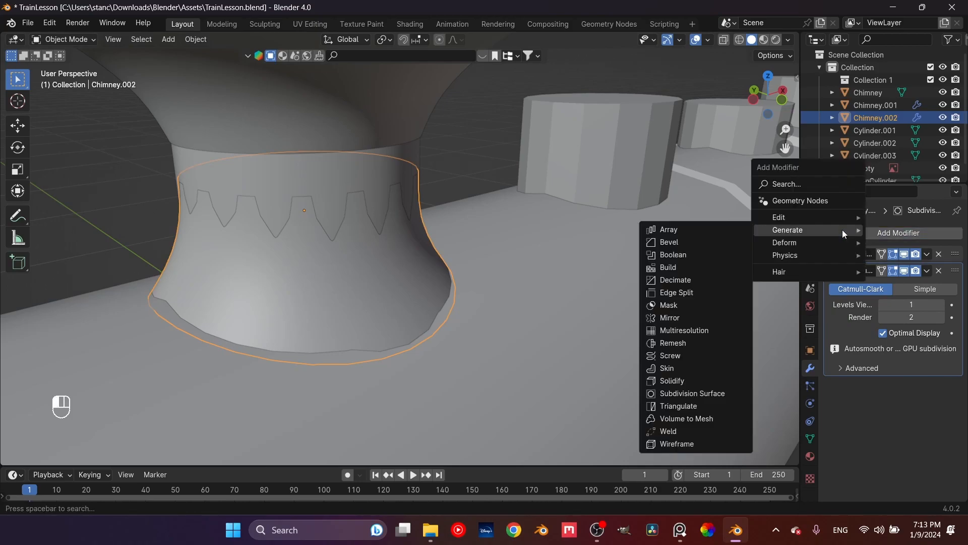
click(704, 377)
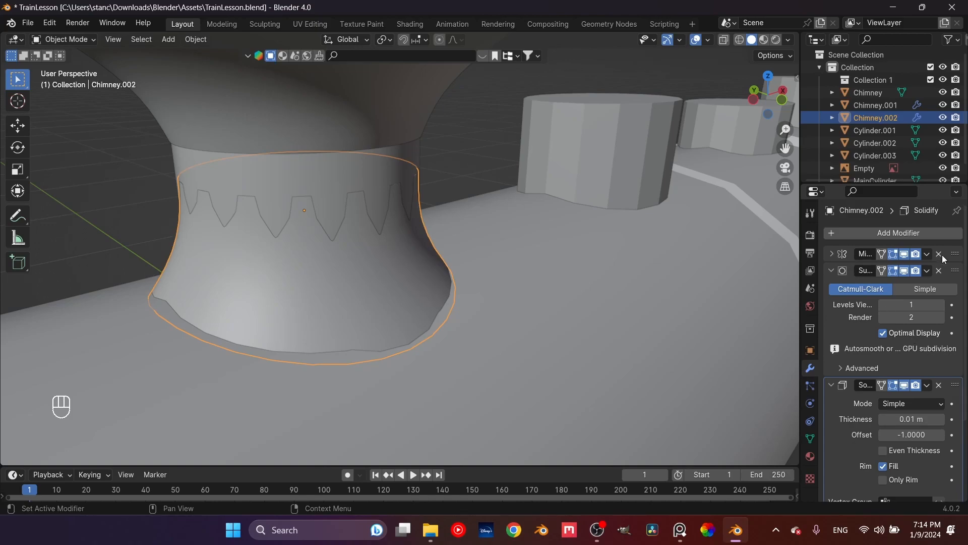
Step: Try the Subdivision Surface modifier above Mirror, inspect the sleeve's seam, and restore Mirror to first place in the stack
drag(954, 272, 954, 255)
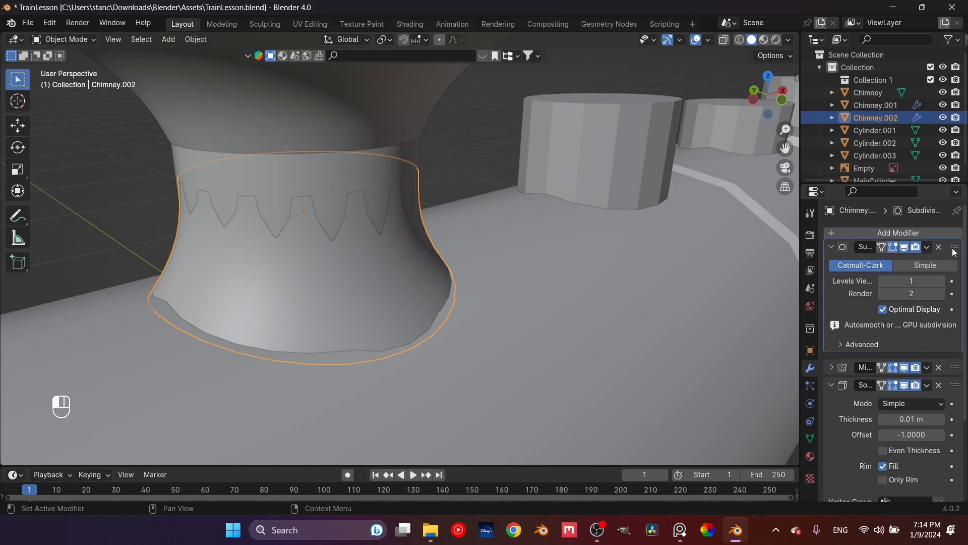
middle_drag(250, 254, 186, 355)
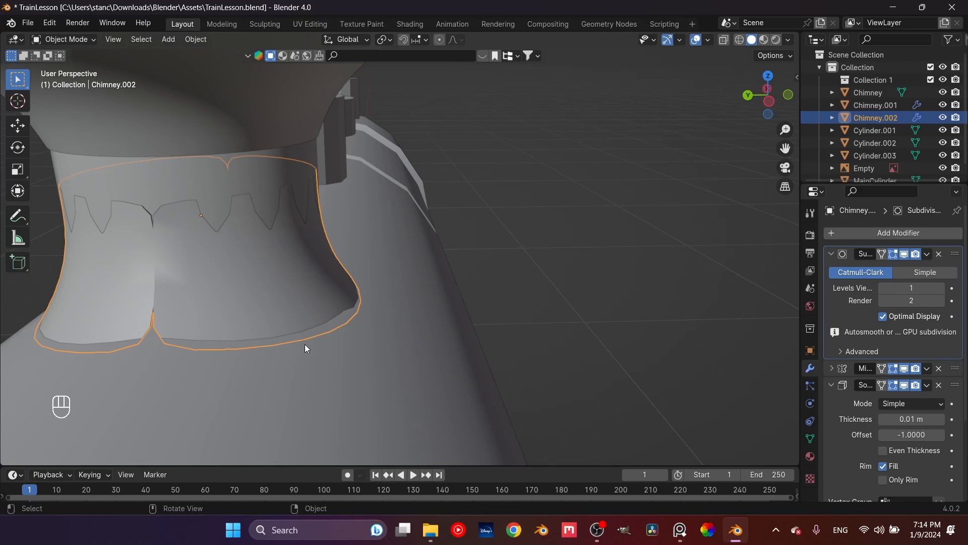
click(948, 372)
drag(955, 352, 941, 251)
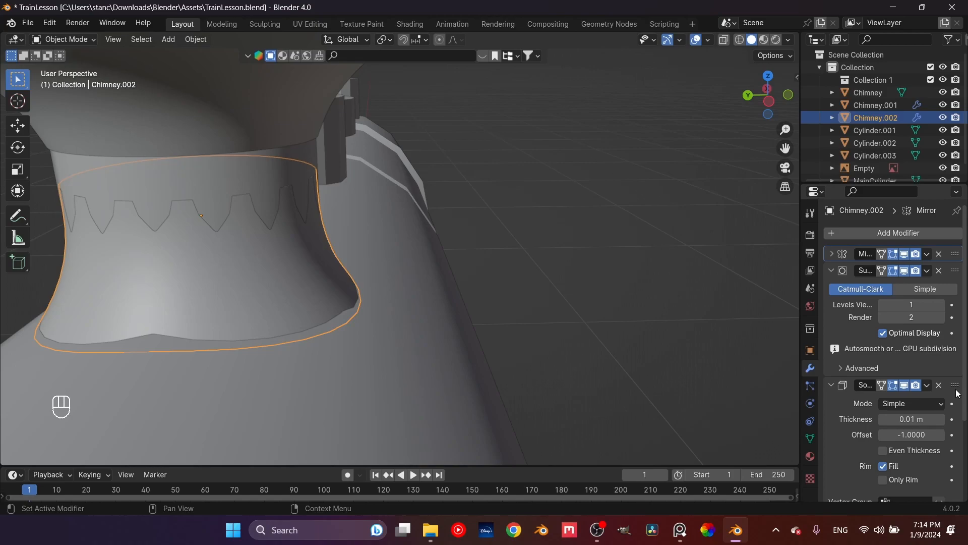
Step: Reorder Solidify between the sleeve's Mirror and Subdivision Surface modifiers, and apply the sleeve's scale
drag(955, 385, 965, 276)
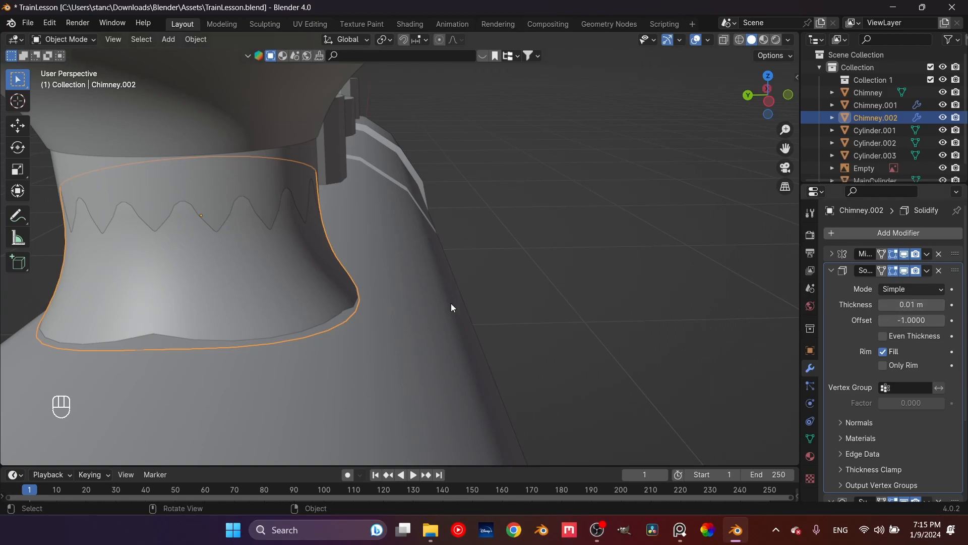
key(ctrl+a)
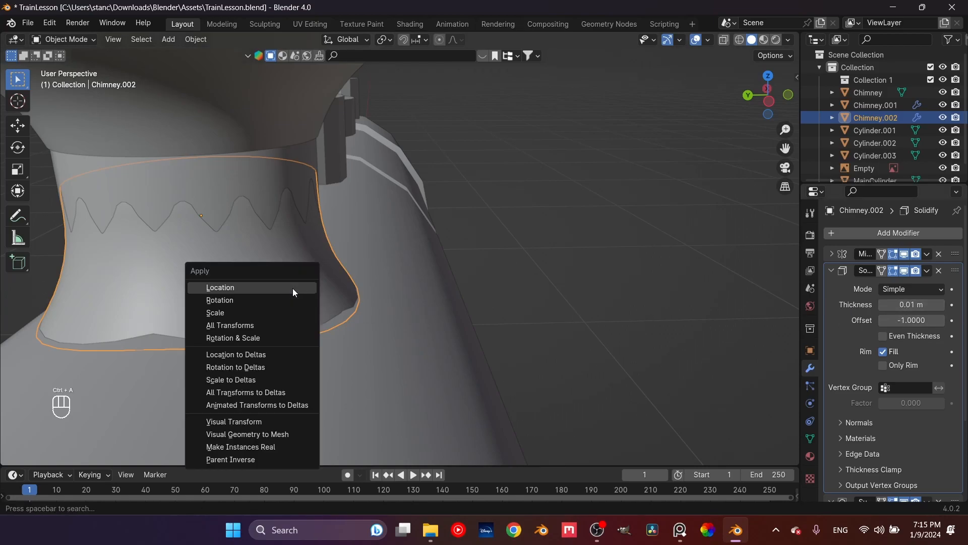
click(249, 310)
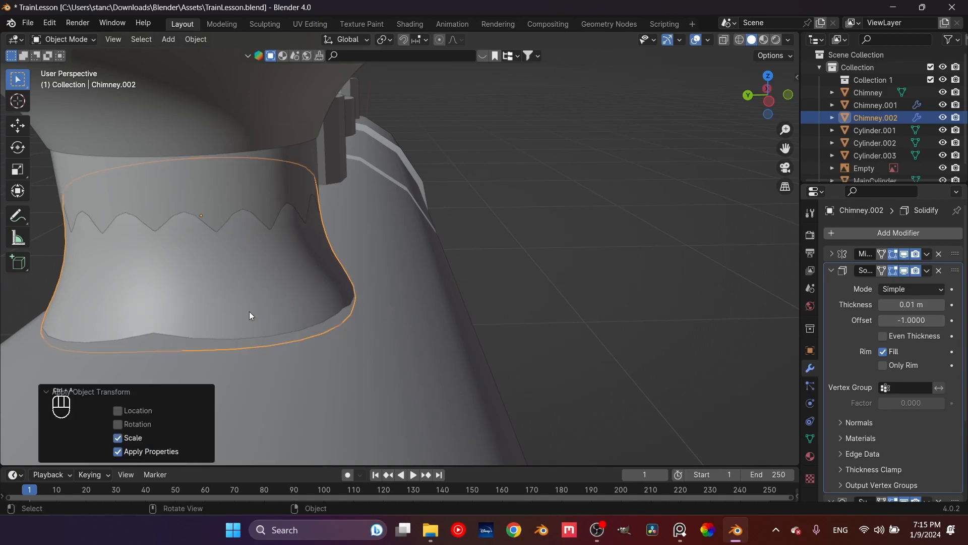
mouse_move(251, 261)
middle_down()
mouse_move(274, 258)
mouse_move(281, 290)
mouse_move(220, 205)
mouse_move(183, 220)
mouse_move(210, 264)
mouse_move(247, 279)
middle_up()
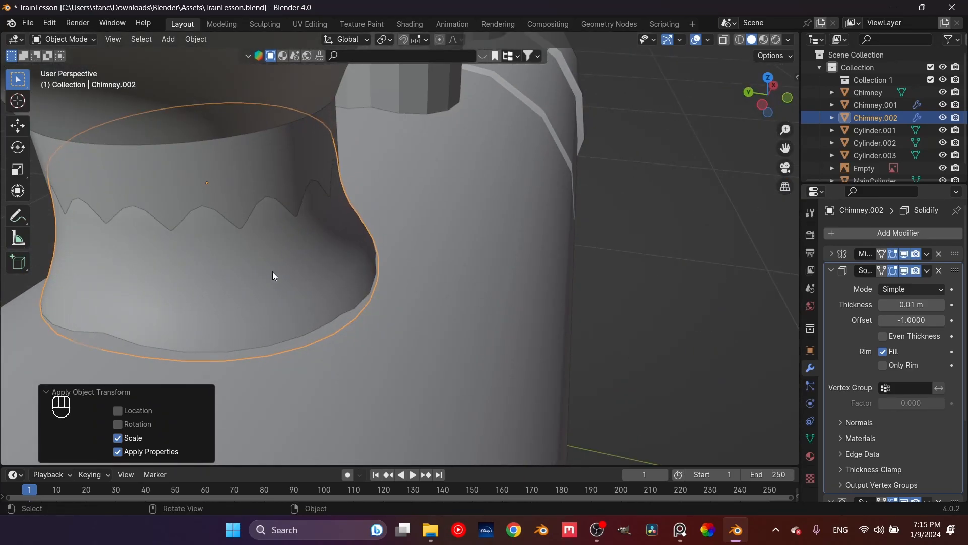
Step: Select the main boiler cylinder and show its transform properties to check its scale values
scroll(434, 272, down, 6)
middle_drag(425, 259, 477, 262)
click(485, 261)
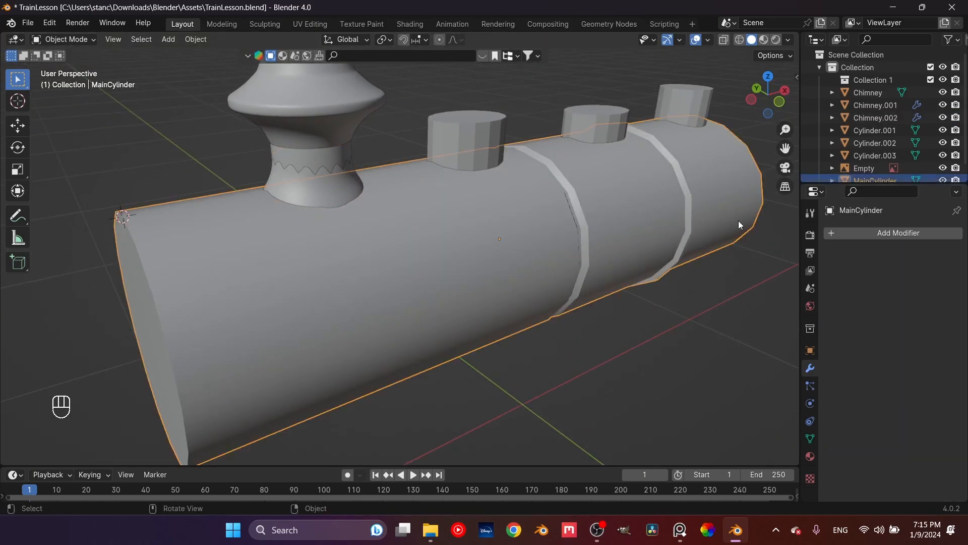
key(n)
scroll(791, 125, up, 6)
click(791, 77)
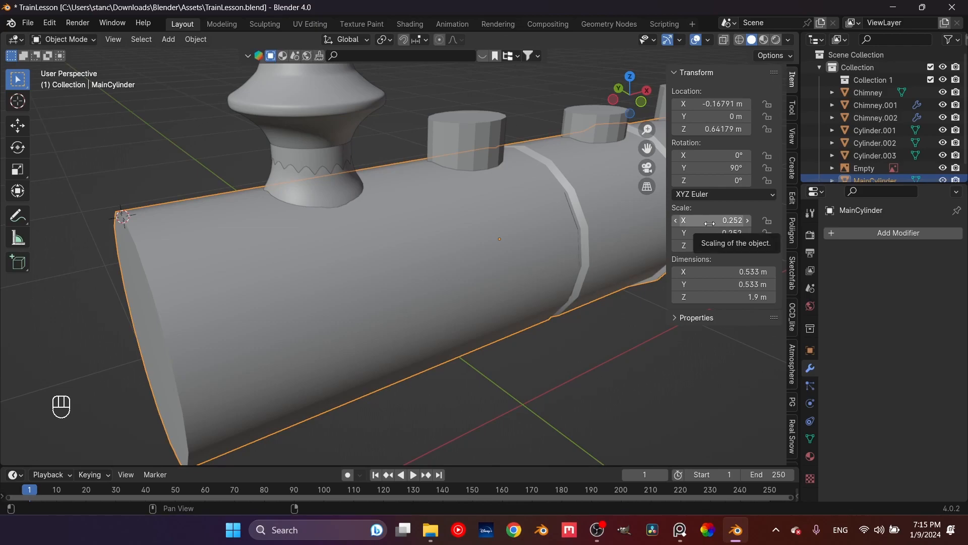
scroll(473, 260, down, 3)
scroll(477, 271, down, 3)
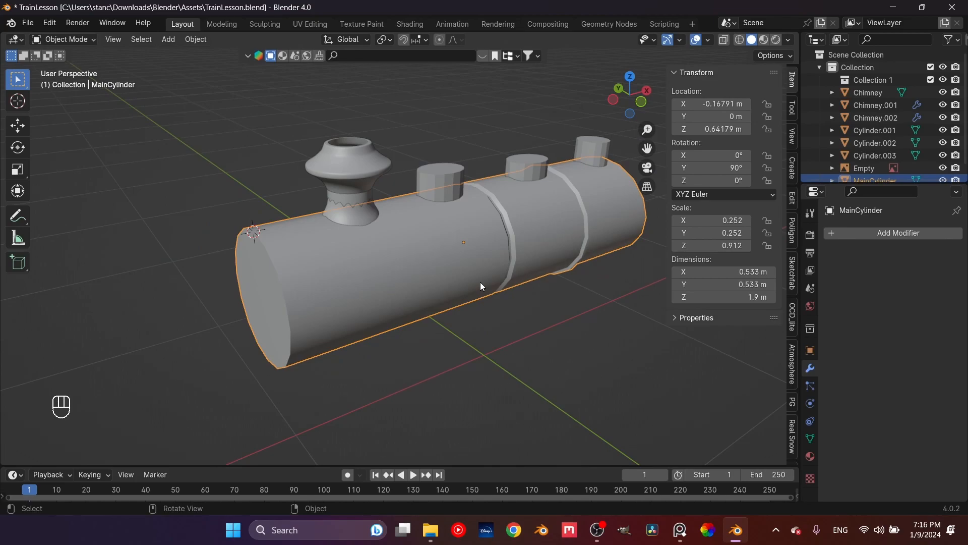
Step: Select the chimney sleeve, check its scale values and inspect its jagged overlap with the chimney up close
click(338, 218)
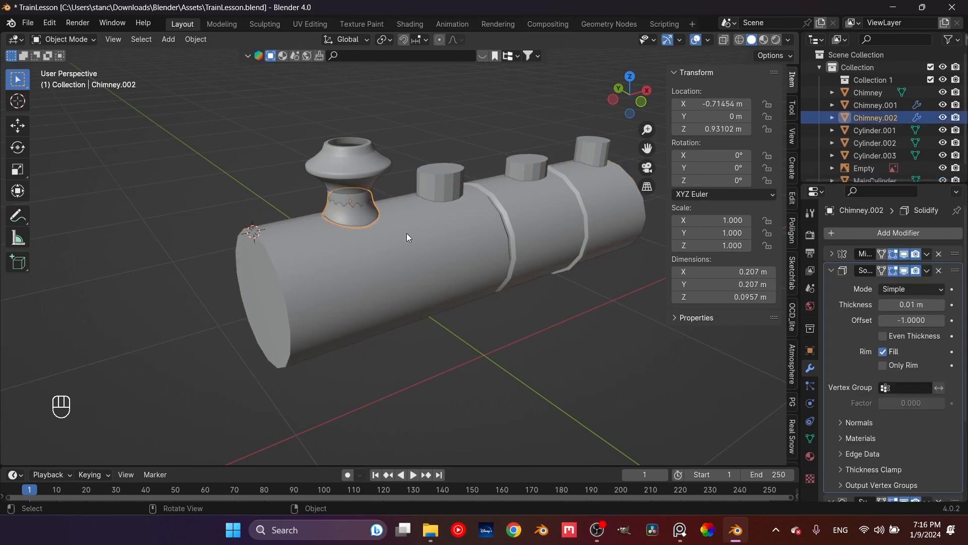
scroll(407, 233, up, 3)
scroll(327, 246, up, 2)
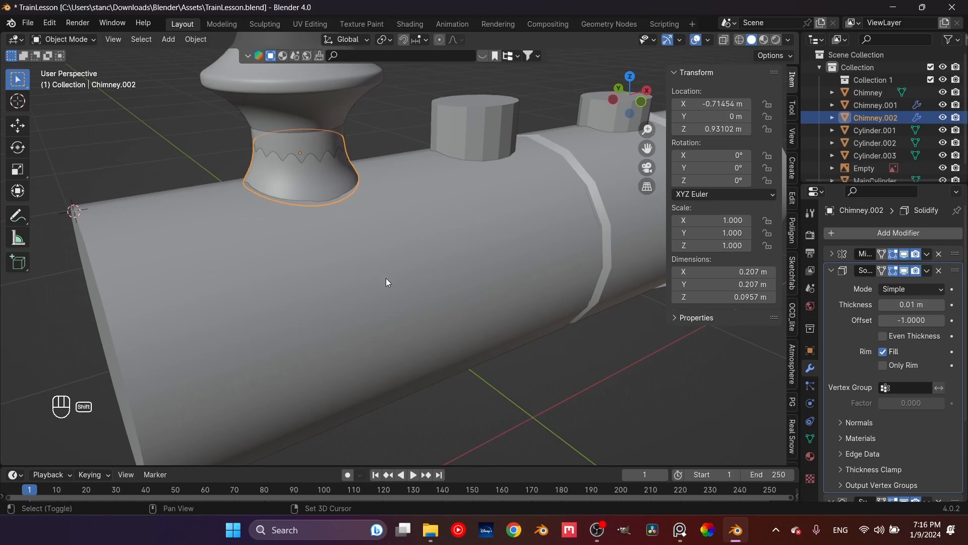
shift+middle_drag(434, 239, 467, 307)
scroll(467, 306, up, 3)
shift+middle_drag(460, 220, 482, 236)
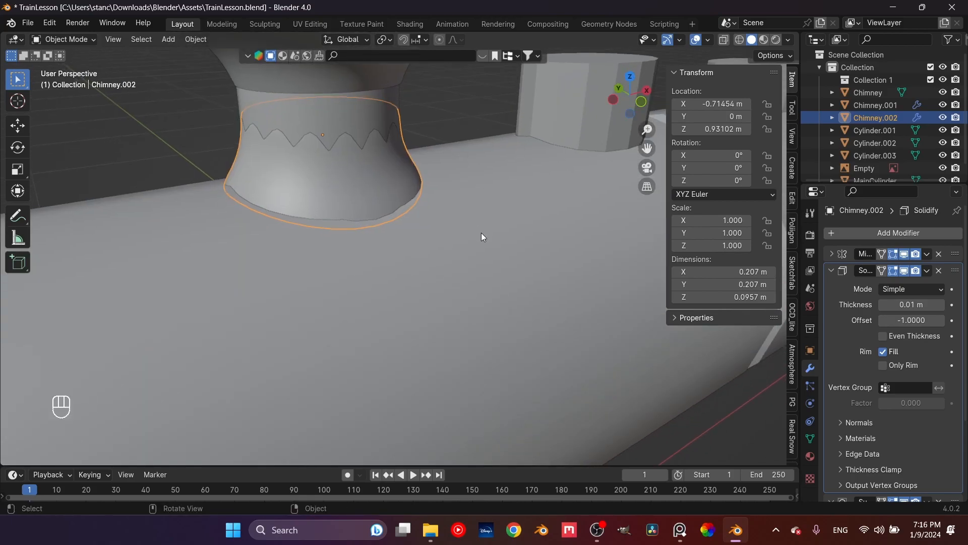
scroll(482, 236, down, 4)
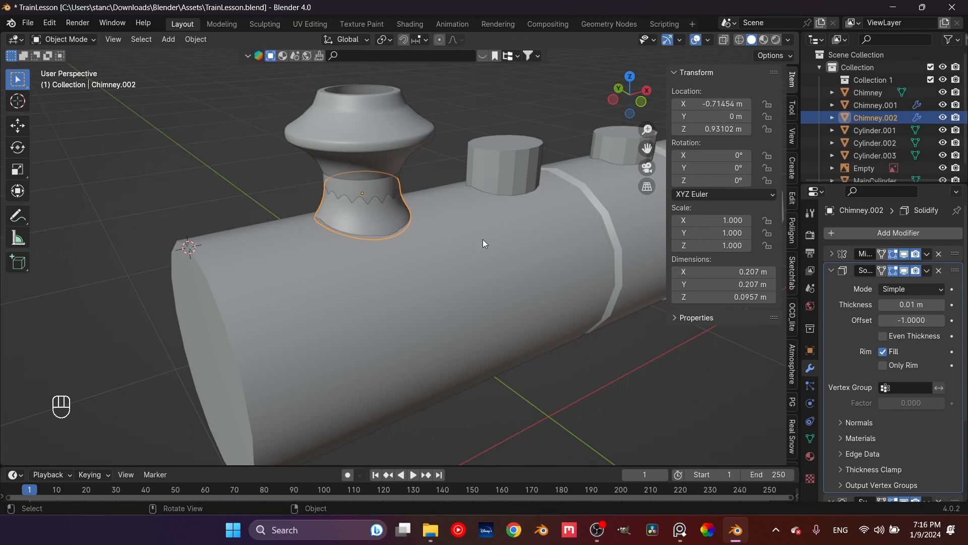
Step: Apply the scale of the main boiler cylinder, the chimney sleeve and the flared upper chimney piece
click(482, 239)
key(ctrl+a)
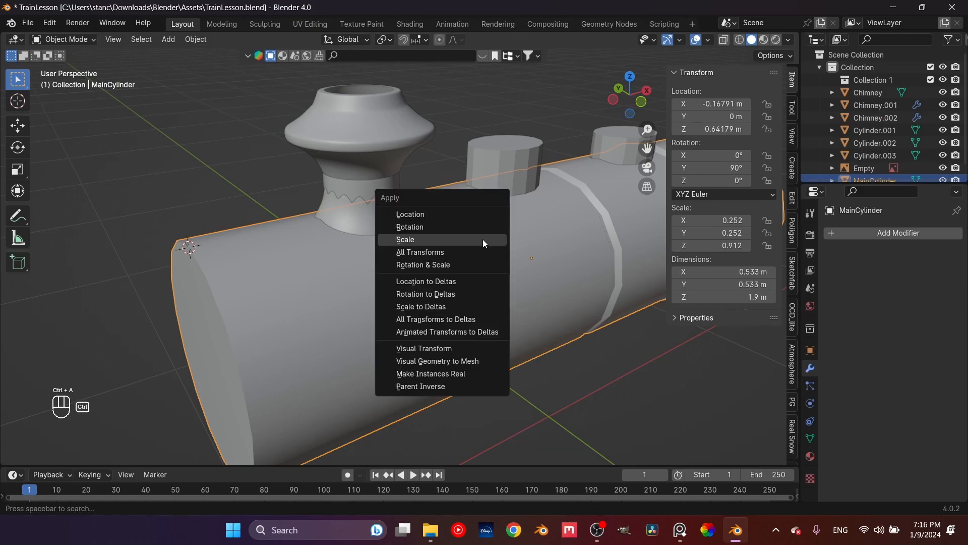
click(440, 240)
click(378, 216)
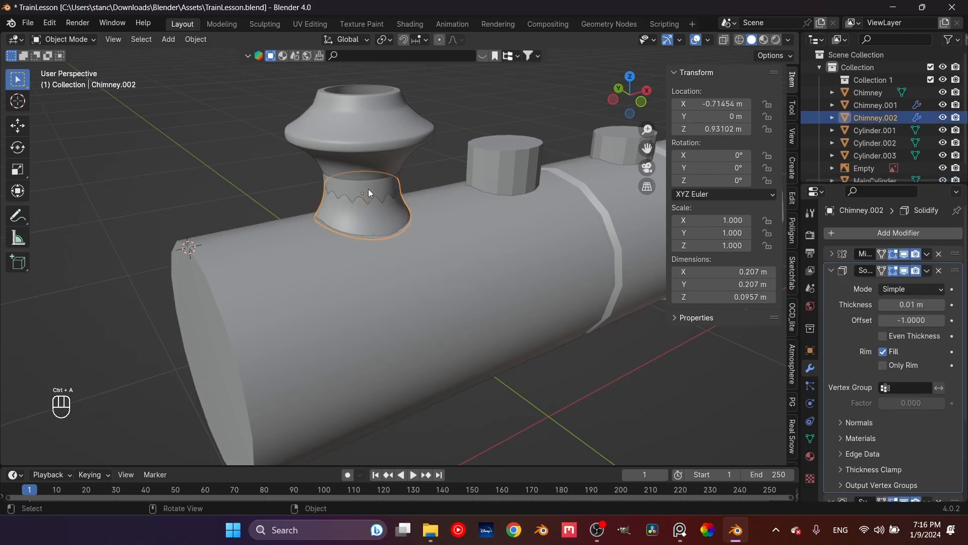
click(368, 189)
key(ctrl+a)
click(368, 188)
click(369, 171)
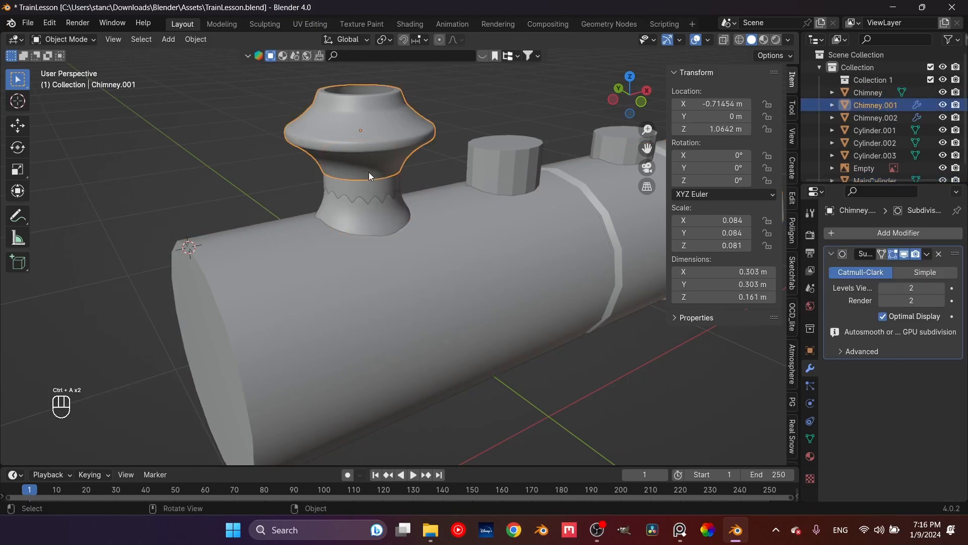
key(ctrl+a)
click(368, 171)
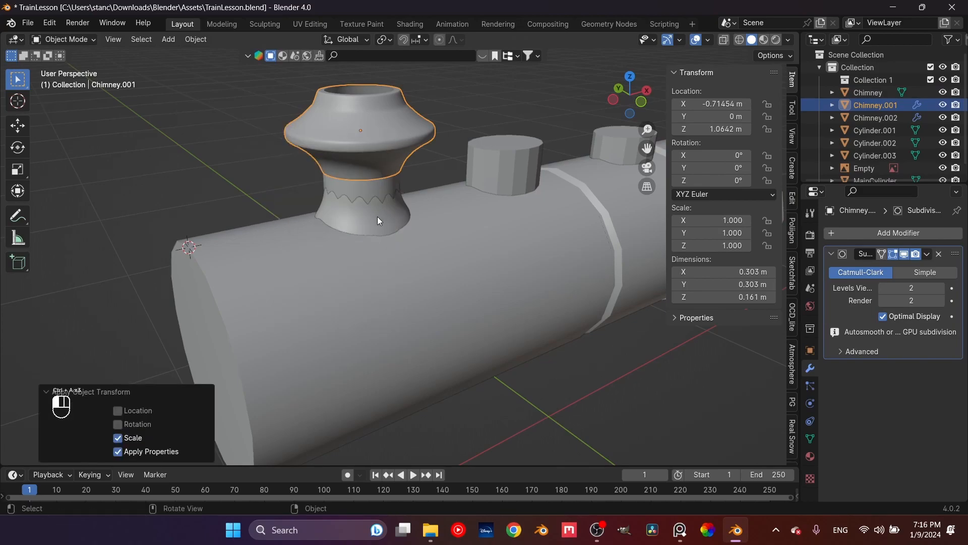
Step: Set the chimney sleeve's Solidify offset to 1 and inspect the outward-thickened shell
click(377, 217)
scroll(377, 231, up, 5)
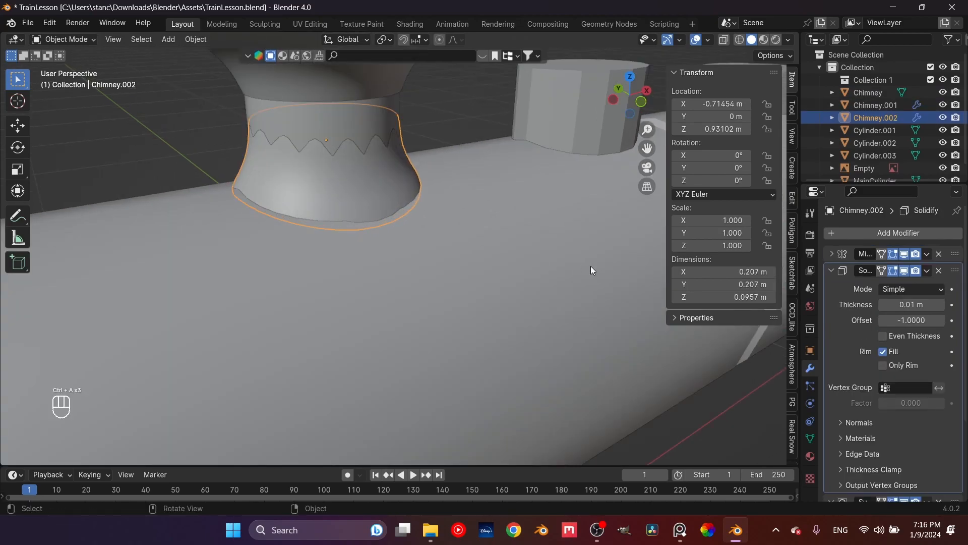
double_click(901, 319)
text(1)
key(Return)
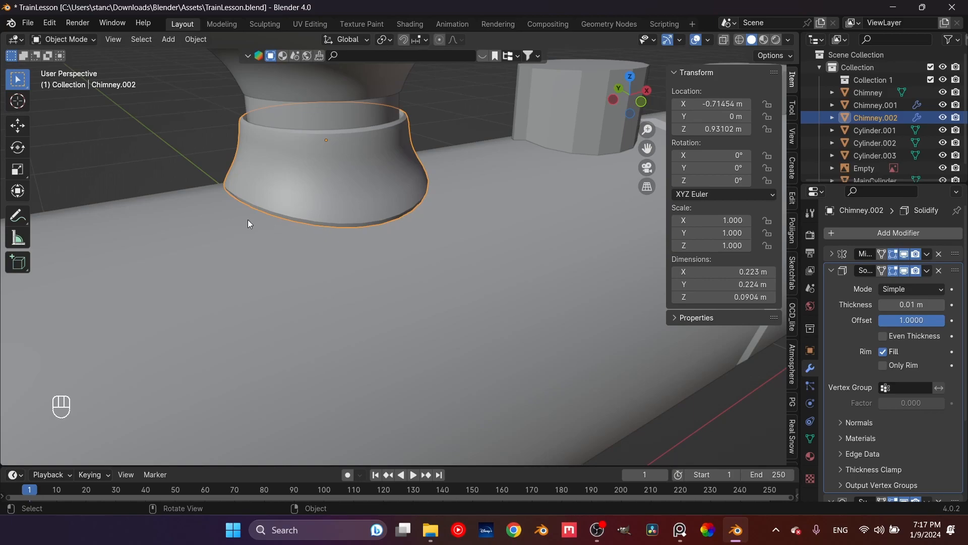
scroll(265, 222, up, 3)
shift+middle_drag(334, 186, 386, 315)
middle_drag(326, 264, 360, 263)
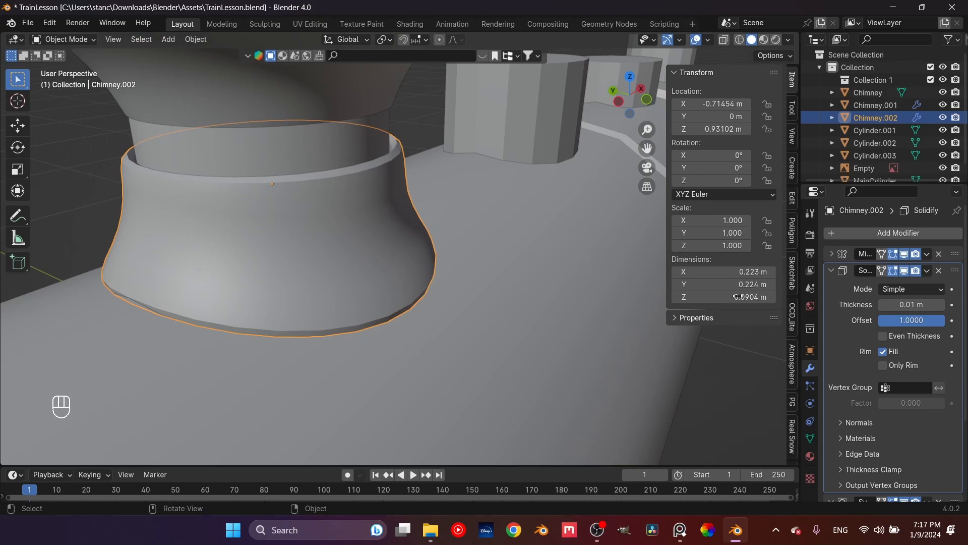
Step: Try the sleeve's Subdivision Surface modifier above Solidify, and return Solidify to its place directly below Mirror
scroll(935, 353, down, 2)
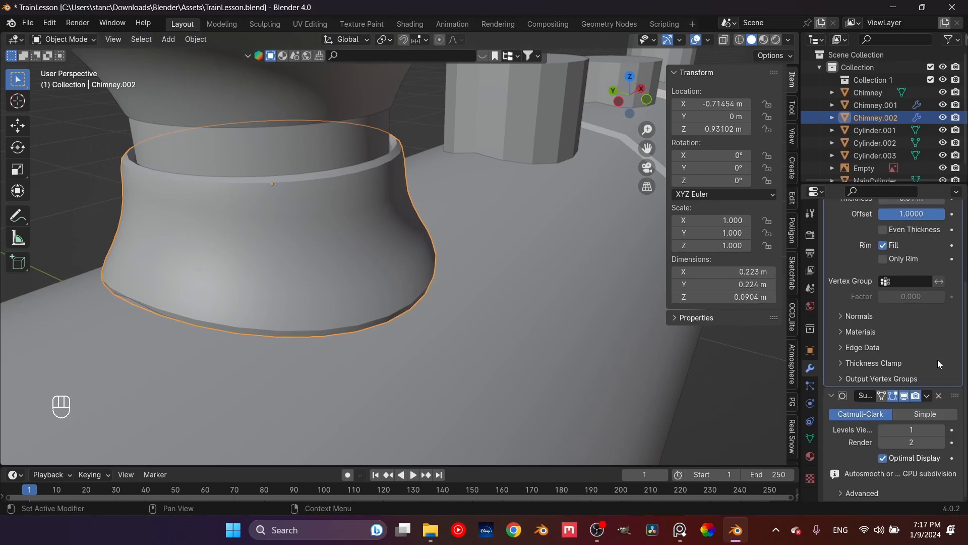
scroll(832, 394, up, 1)
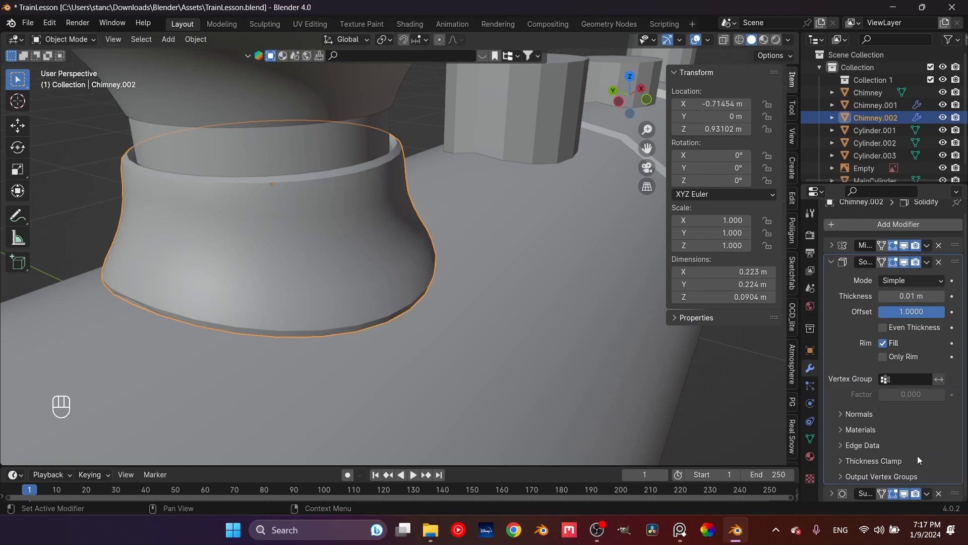
drag(955, 493, 948, 257)
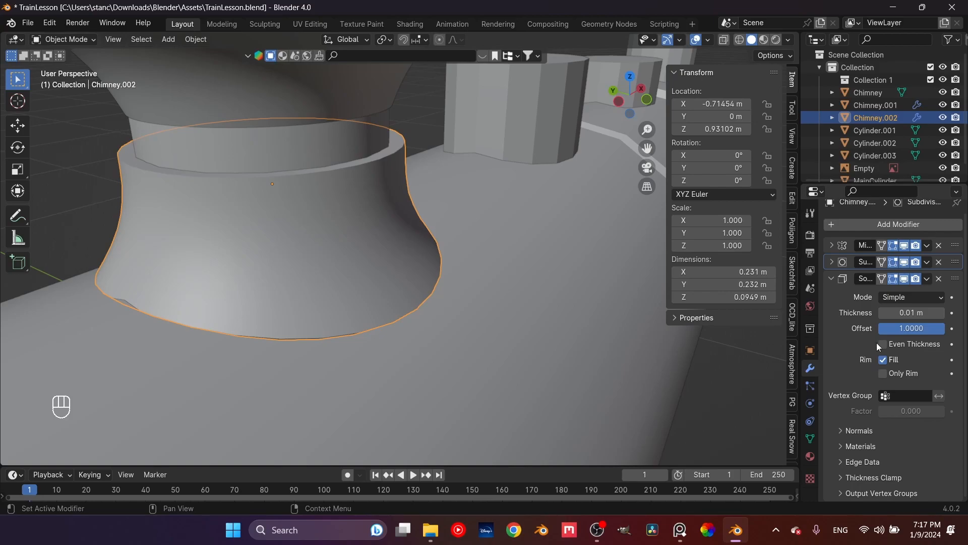
drag(955, 275, 956, 262)
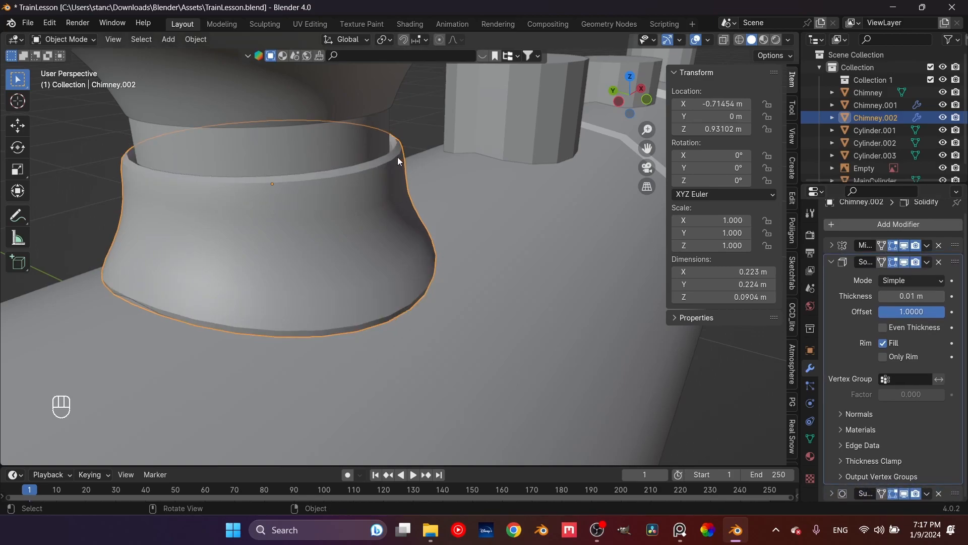
Step: Inspect the sleeve's rim up close and reduce its Solidify thickness to 0.009 m
scroll(383, 324, up, 4)
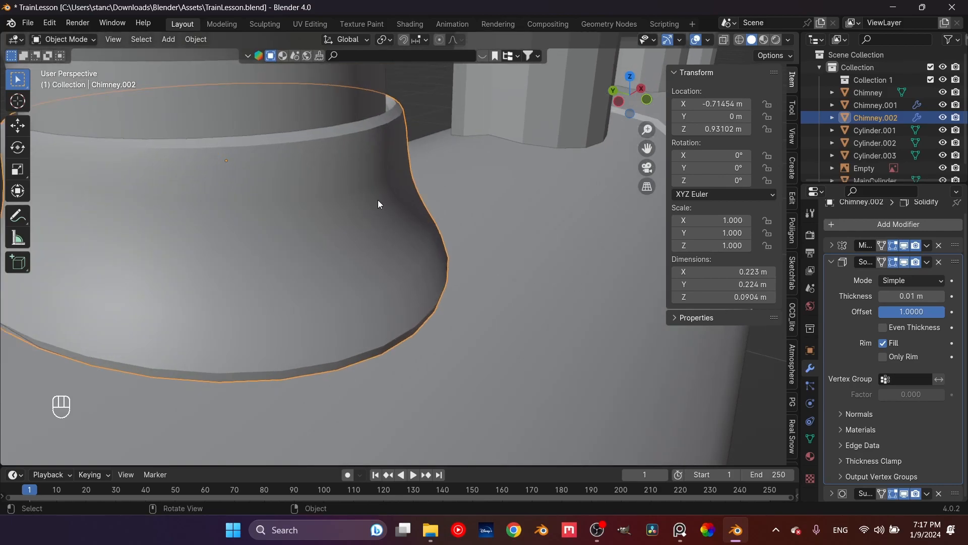
scroll(398, 242, down, 4)
scroll(445, 277, up, 2)
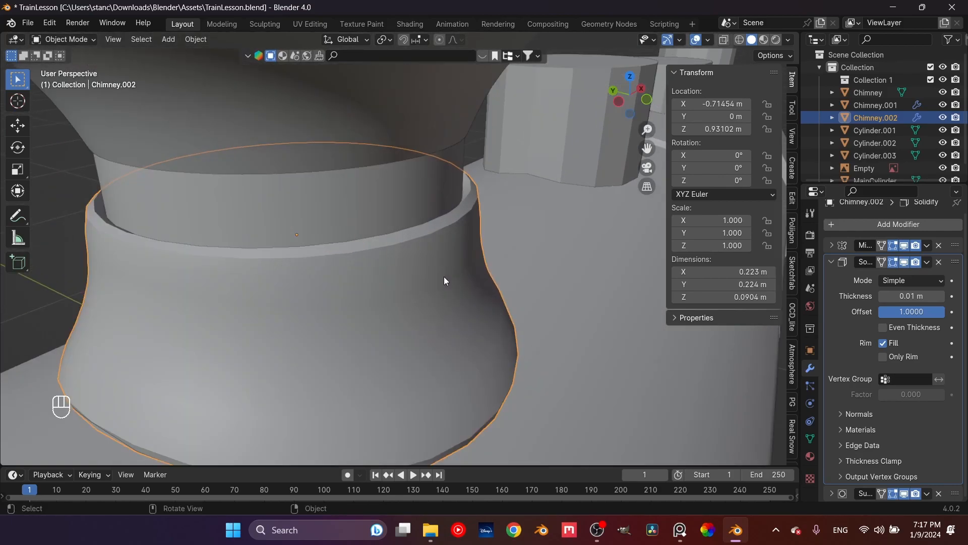
scroll(443, 279, up, 5)
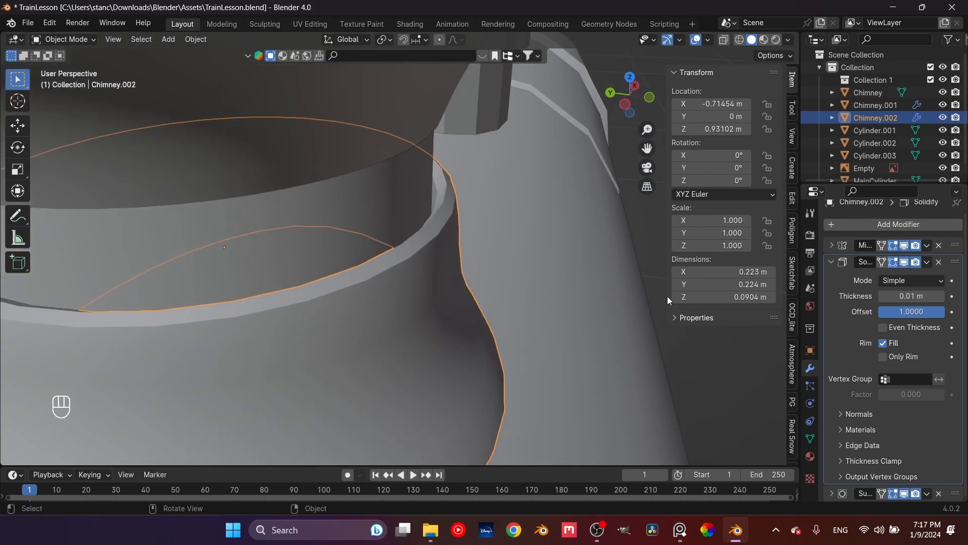
mouse_move(911, 296)
mouse_down()
mouse_move(888, 296)
mouse_move(899, 296)
mouse_up()
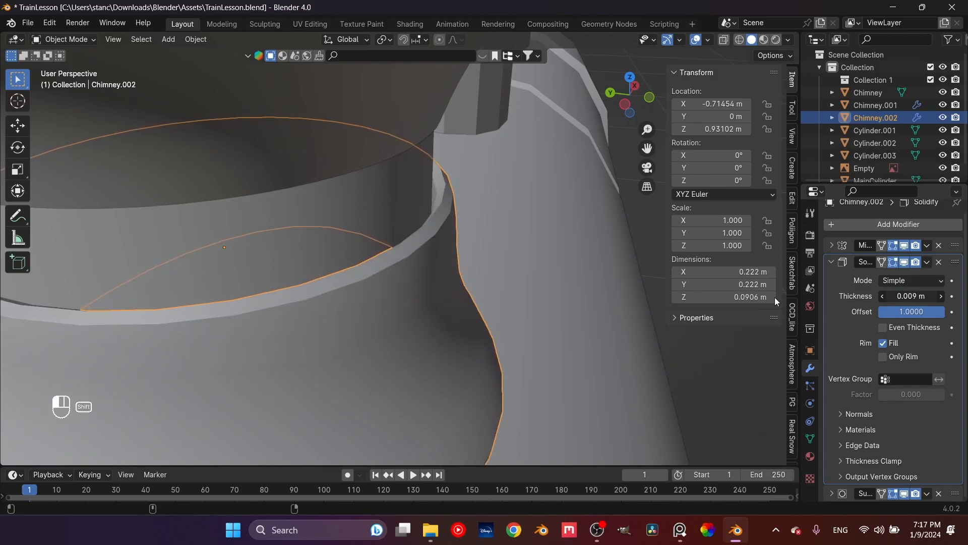
Step: Scale the chimney sleeve to about 0.966 horizontally, keeping its height, and apply its scale
key(s)
key(shift+z)
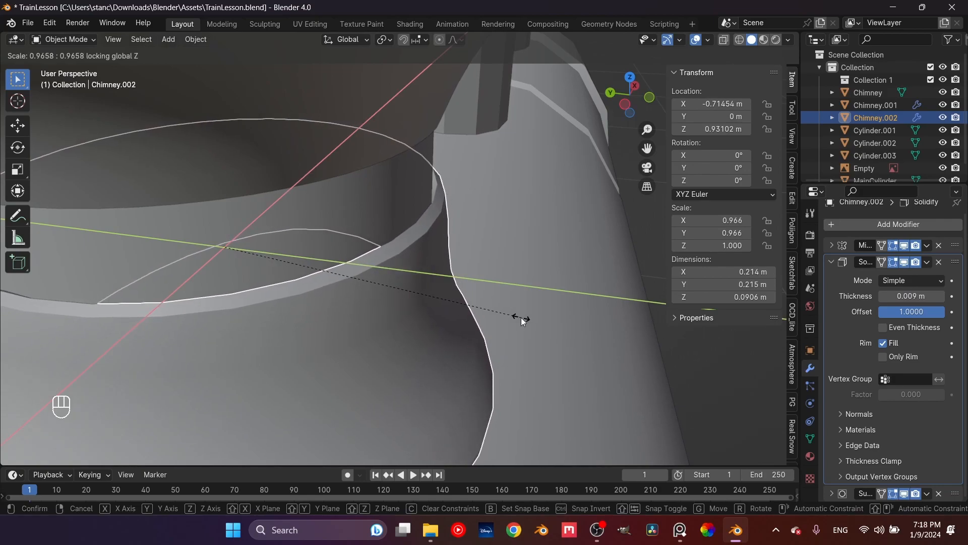
click(521, 317)
key(ctrl+a)
click(423, 296)
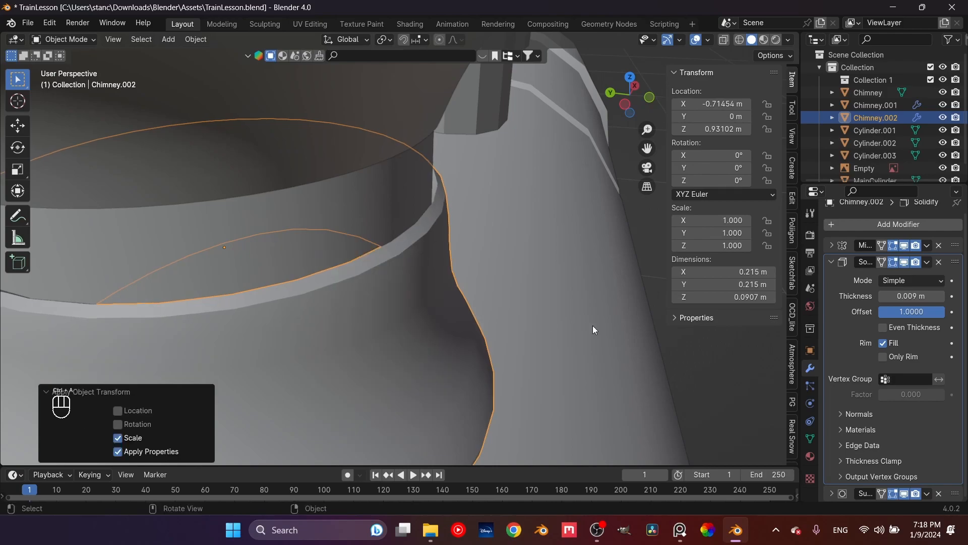
mouse_move(916, 296)
mouse_down()
mouse_move(908, 296)
mouse_move(923, 296)
mouse_up()
Step: Add a supporting edge loop around the sleeve just below its top rim, slid about 0.69 towards the rim
key(Tab)
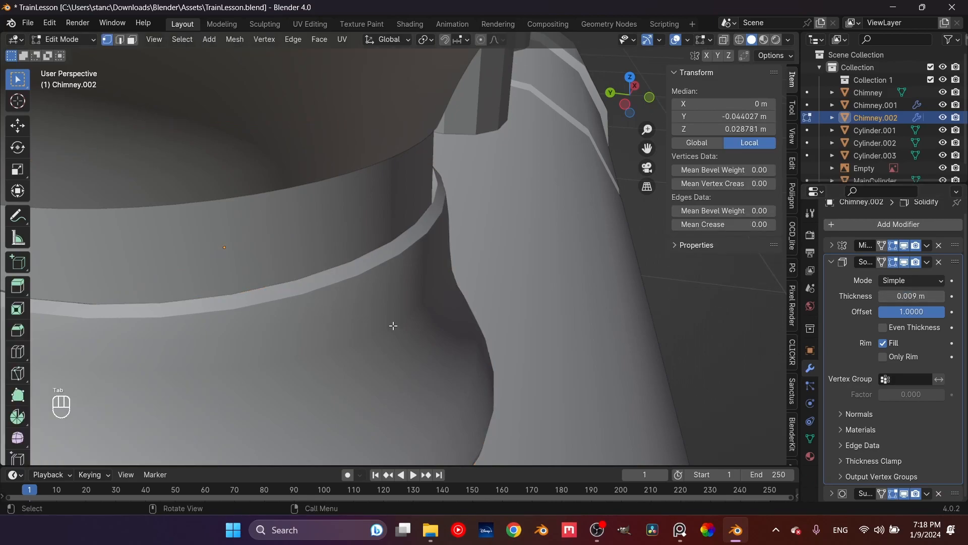
scroll(393, 326, down, 6)
key(alt+z)
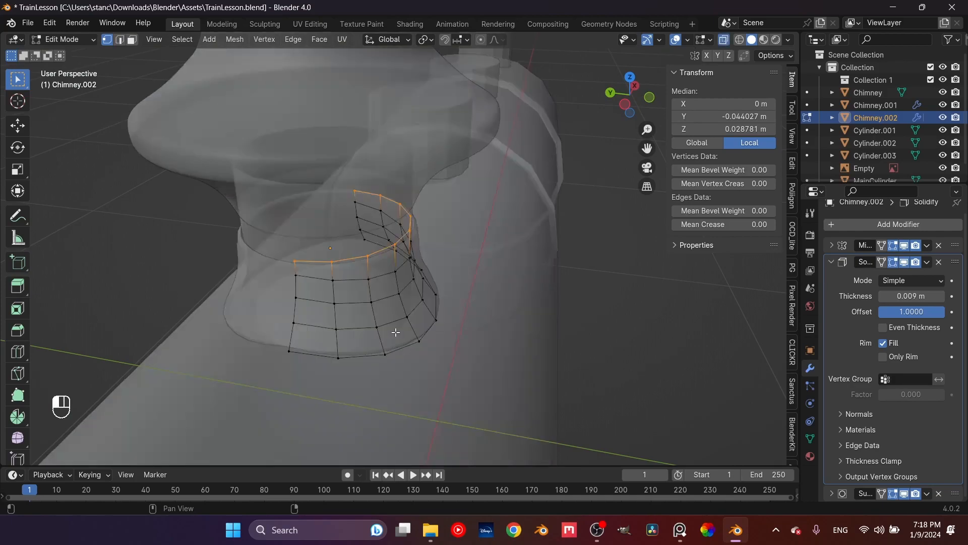
scroll(363, 312, up, 3)
middle_drag(373, 306, 340, 290)
scroll(339, 290, up, 1)
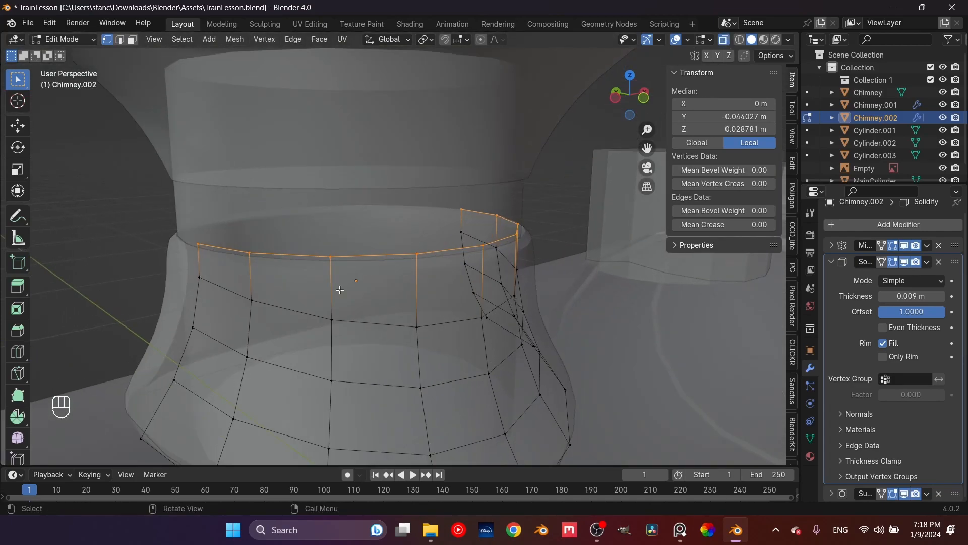
key(ctrl+r)
click(339, 290)
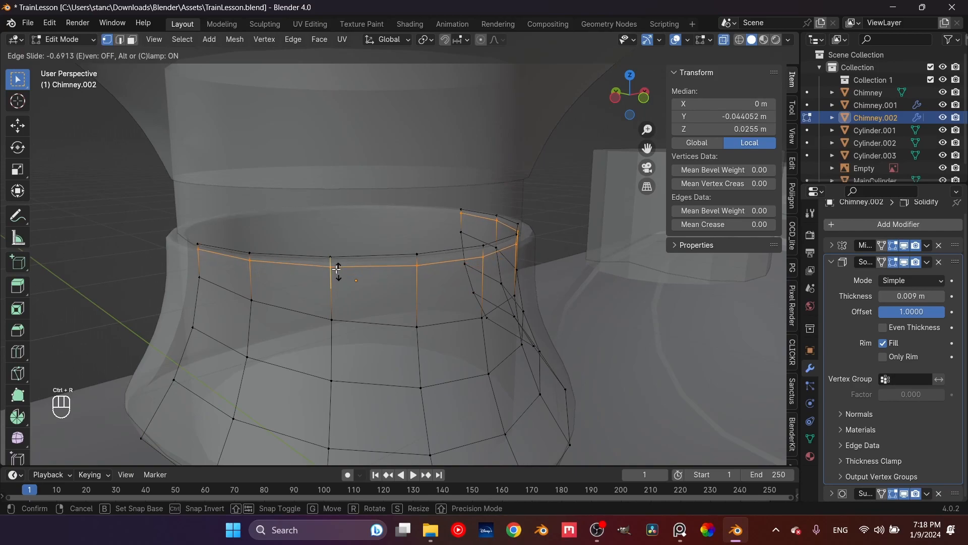
click(338, 272)
key(Tab)
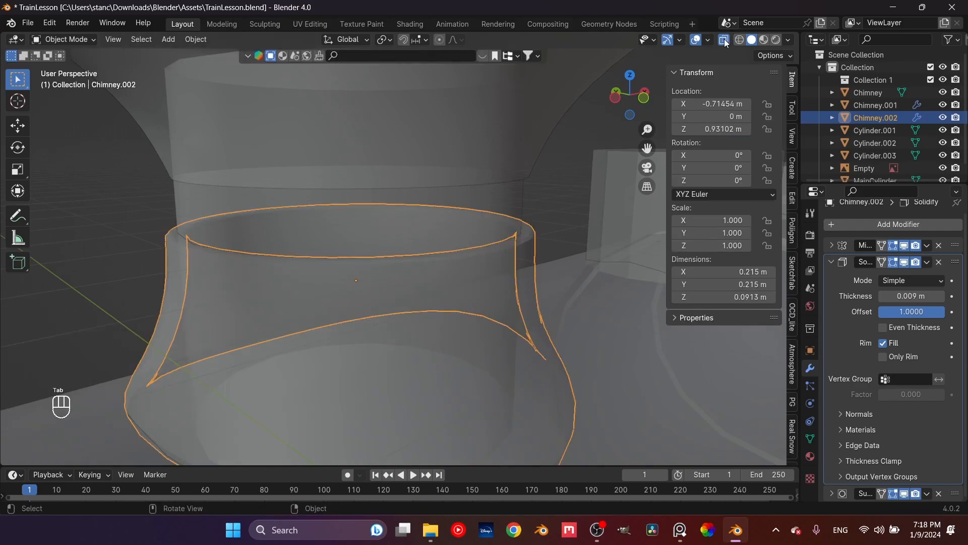
Step: Turn off X-ray and shade the sleeve smooth without Auto Smooth
click(724, 40)
mouse_move(462, 270)
middle_down()
mouse_move(528, 272)
mouse_move(470, 284)
mouse_move(458, 273)
middle_up()
right_click(459, 274)
click(460, 273)
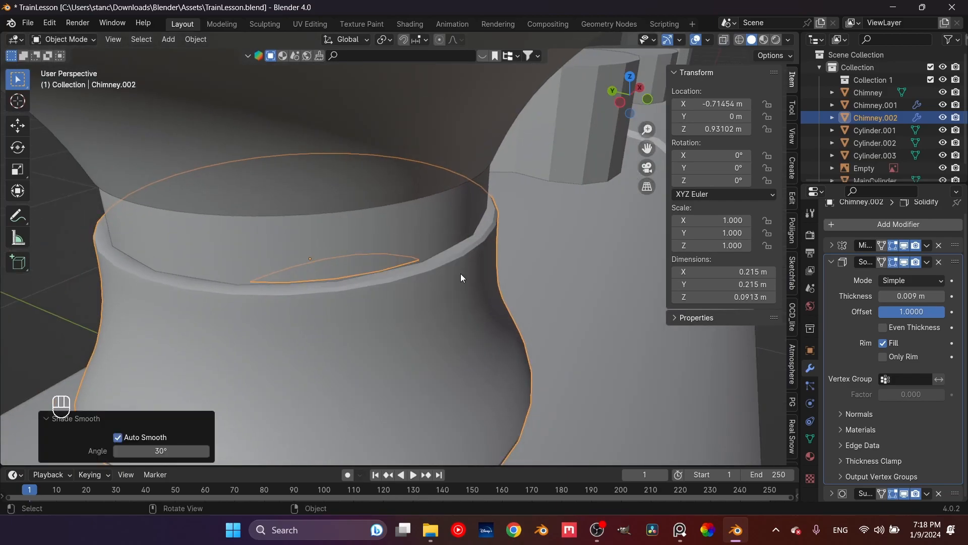
right_click(461, 273)
click(457, 262)
mouse_move(444, 297)
middle_down()
mouse_move(469, 294)
mouse_move(443, 296)
middle_up()
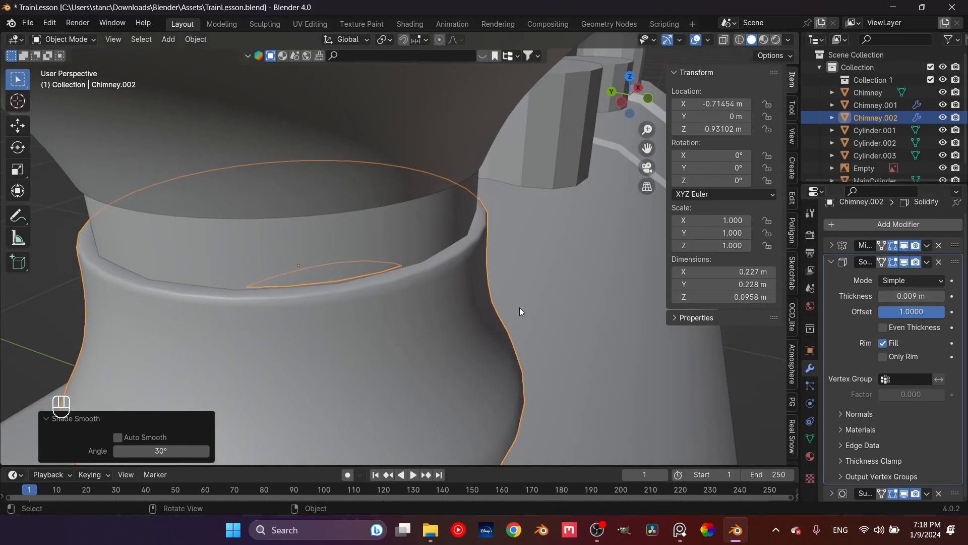
Step: Try the Solidify modifier below Subdivision Surface and examine the sleeve's mesh through X-ray
drag(955, 262, 938, 386)
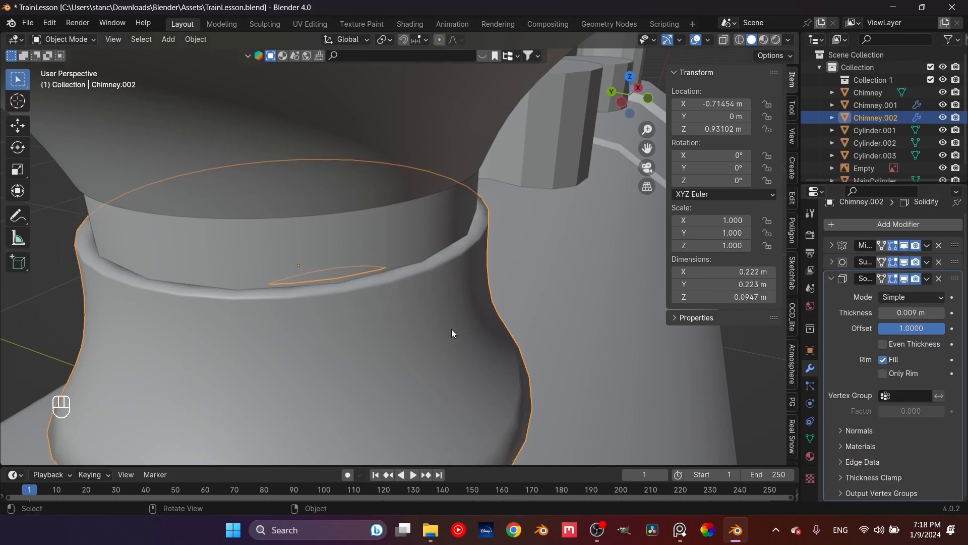
key(Tab)
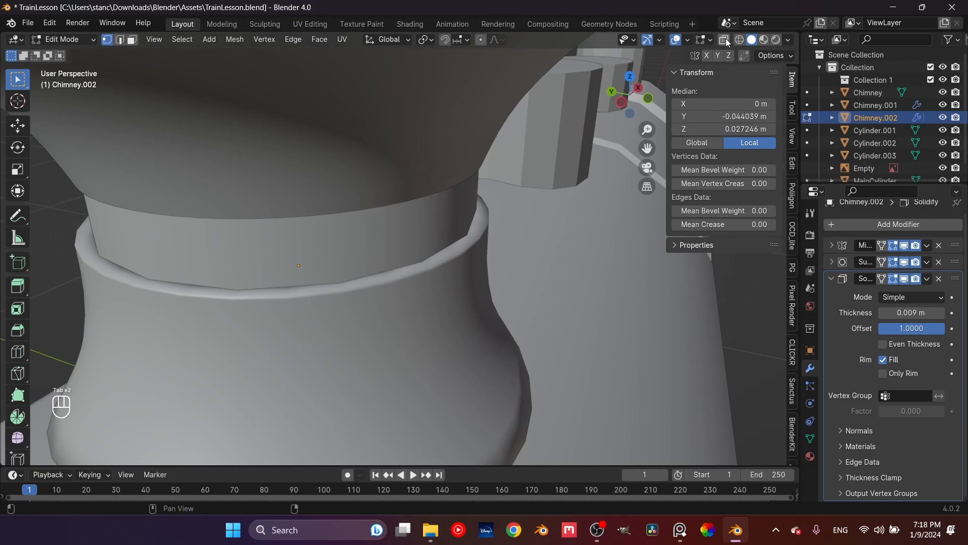
click(725, 40)
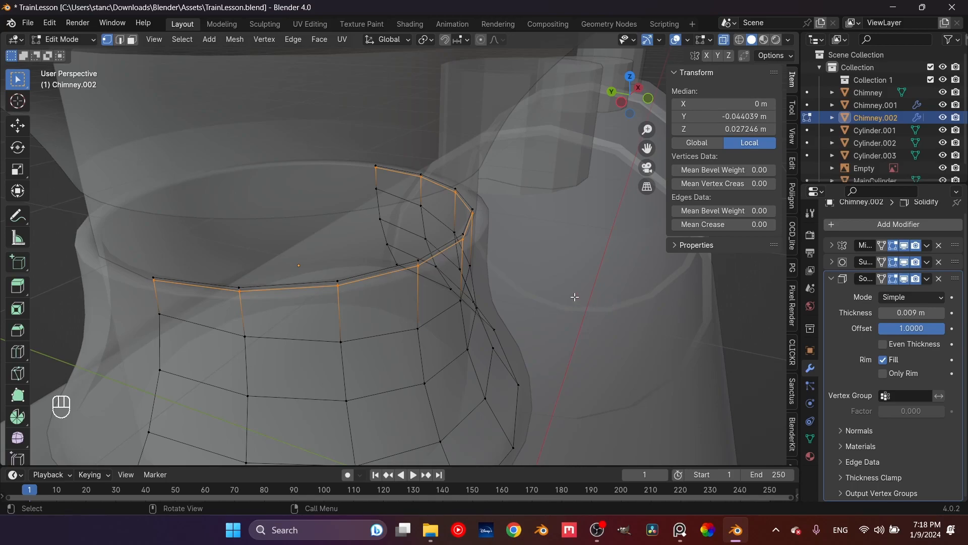
click(725, 39)
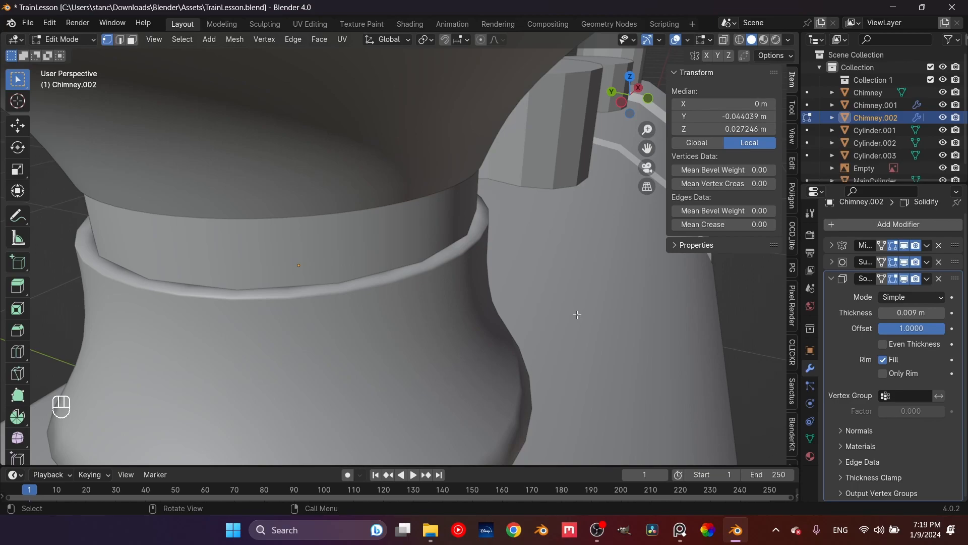
Step: Set the sleeve's Subdivision Surface viewport level to 2 and examine the rim
click(831, 261)
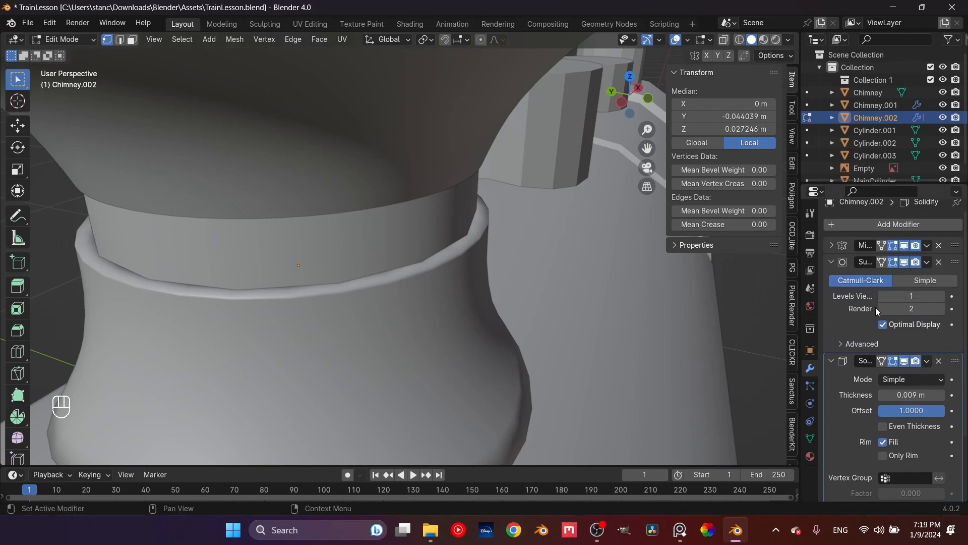
click(941, 296)
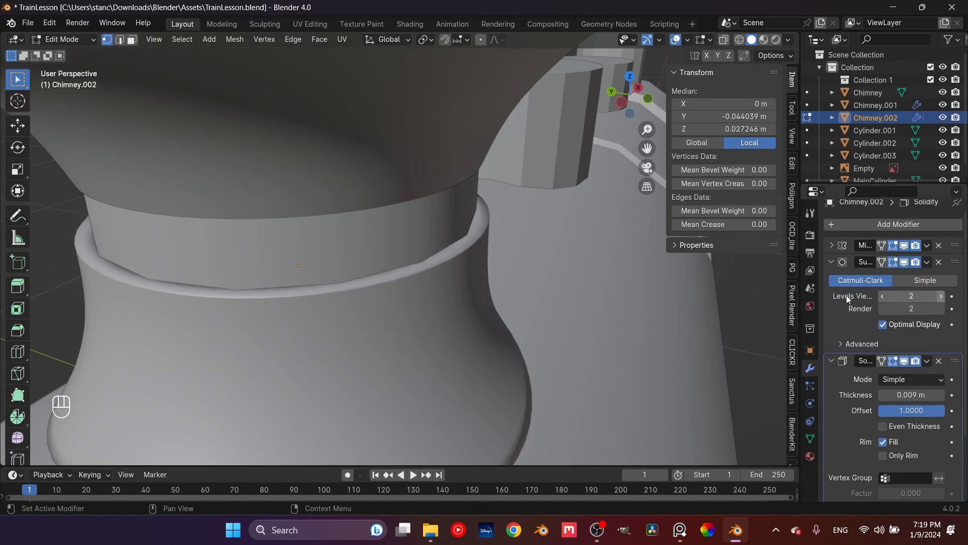
click(380, 303)
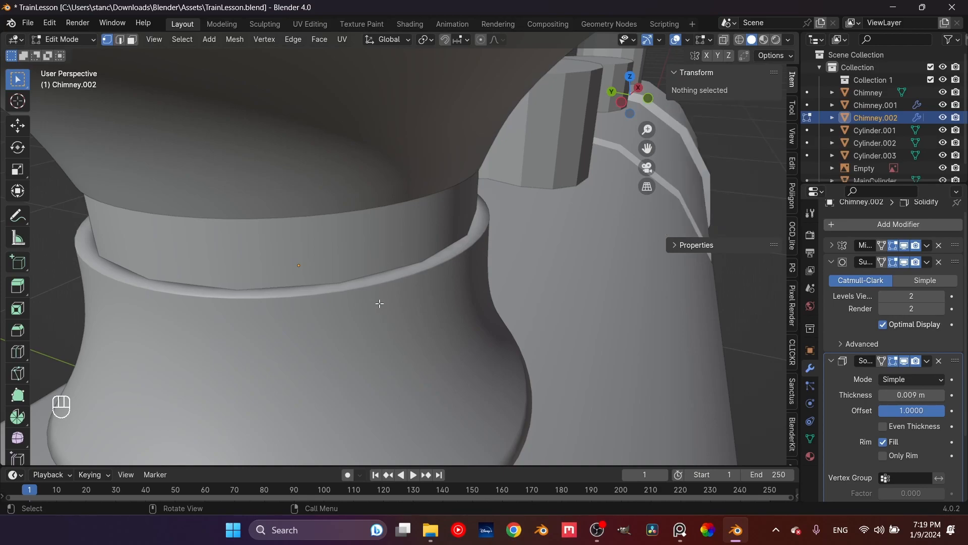
middle_drag(380, 304, 626, 327)
Step: Move the Solidify modifier back above Subdivision Surface and collapse its settings
drag(950, 362, 950, 263)
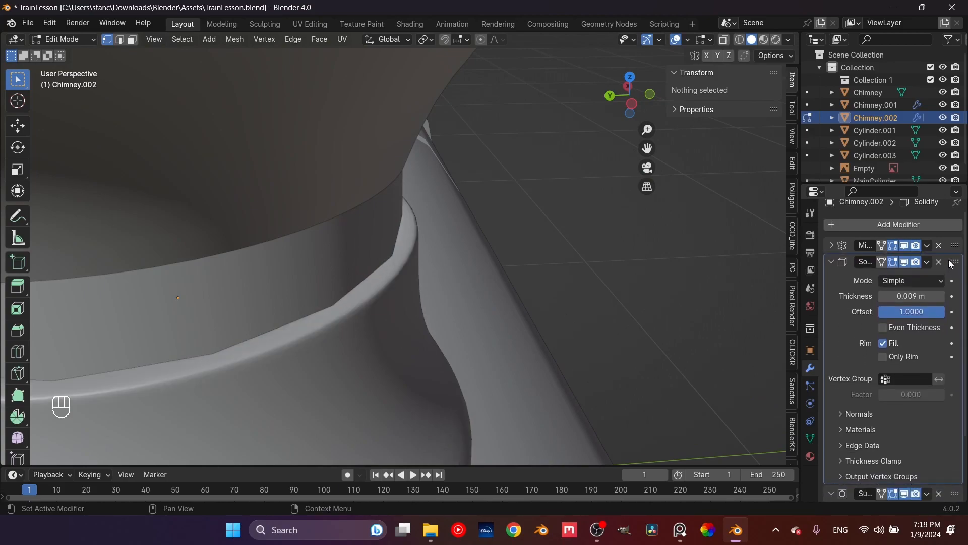
click(832, 263)
middle_drag(432, 292, 373, 277)
scroll(300, 300, down, 3)
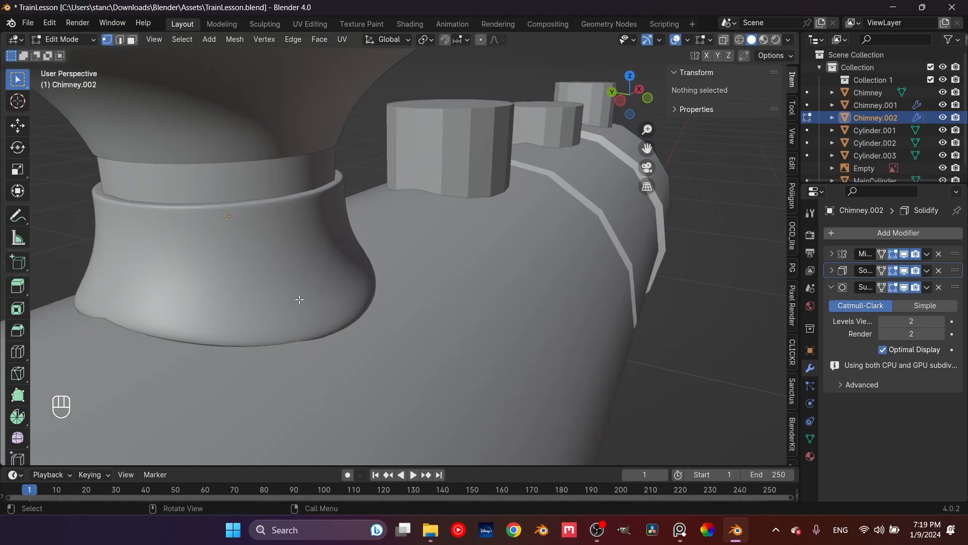
Step: Add a supporting edge loop near the sleeve's bottom edge, slid about 0.6 towards that edge
scroll(407, 252, up, 5)
key(Tab)
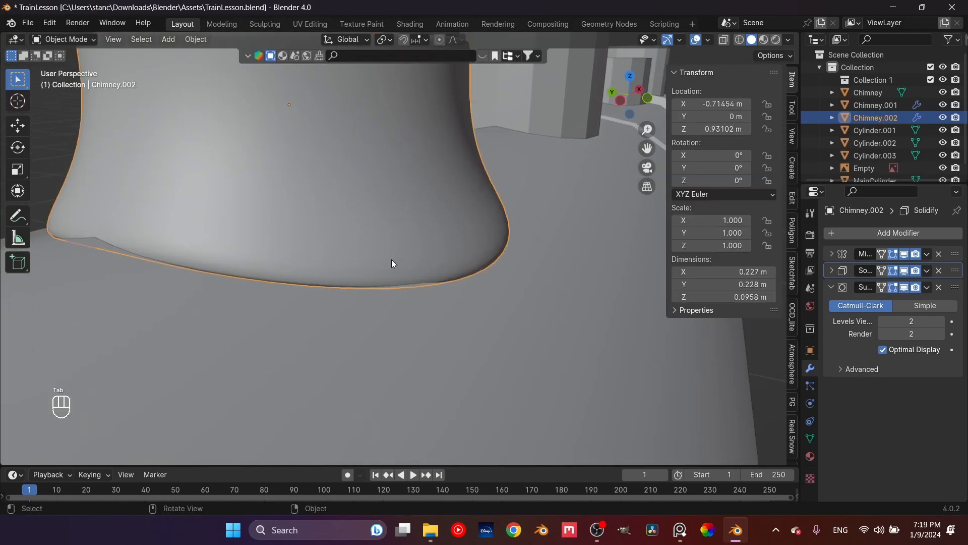
middle_drag(392, 260, 397, 258)
click(724, 40)
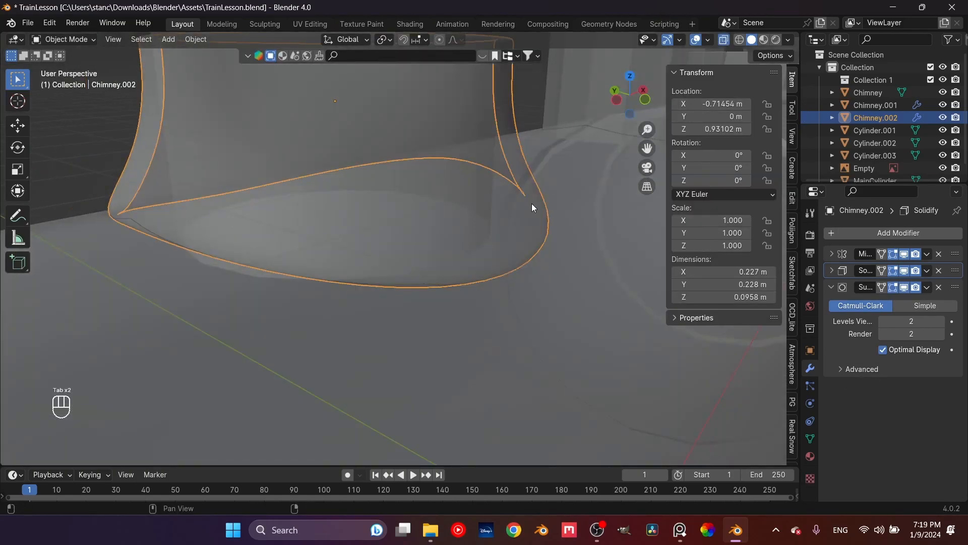
key(Tab)
key(ctrl+r)
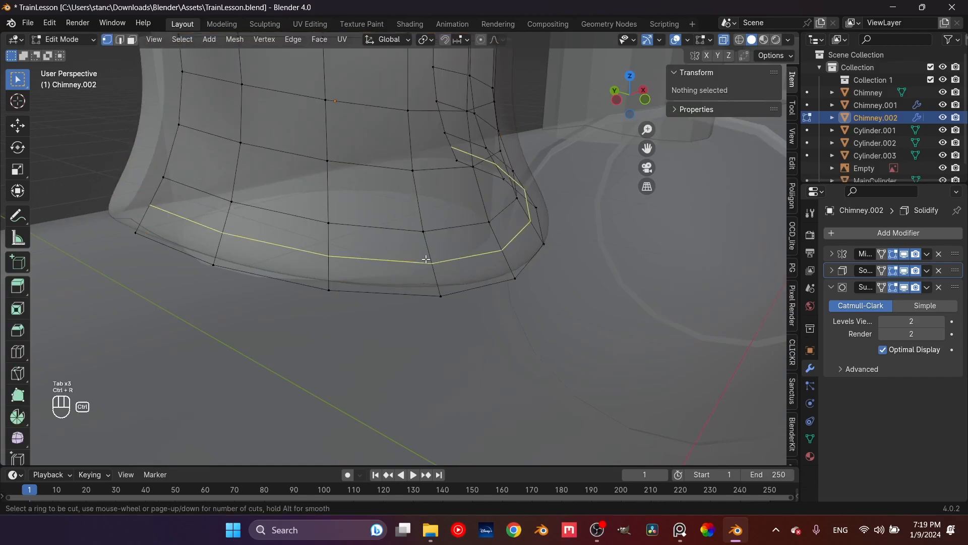
click(426, 260)
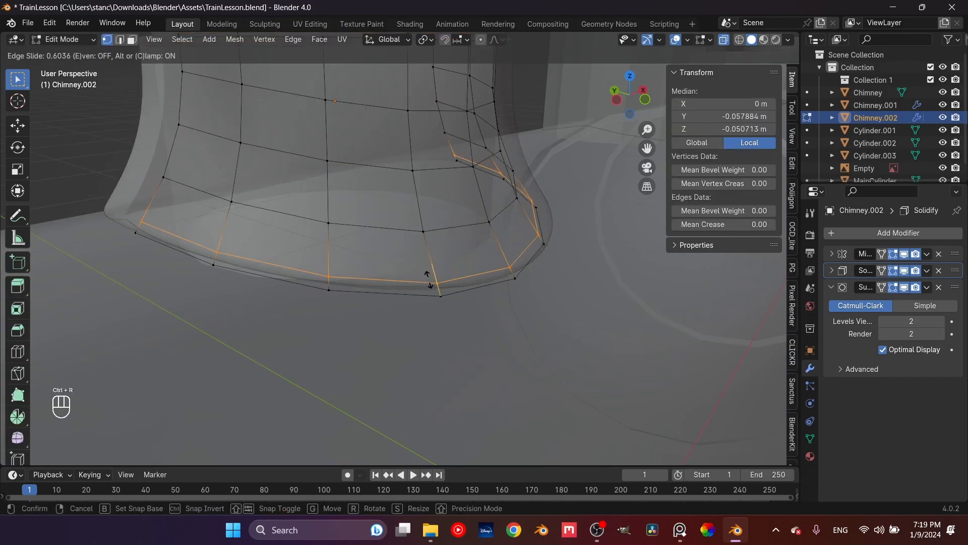
click(429, 283)
key(Tab)
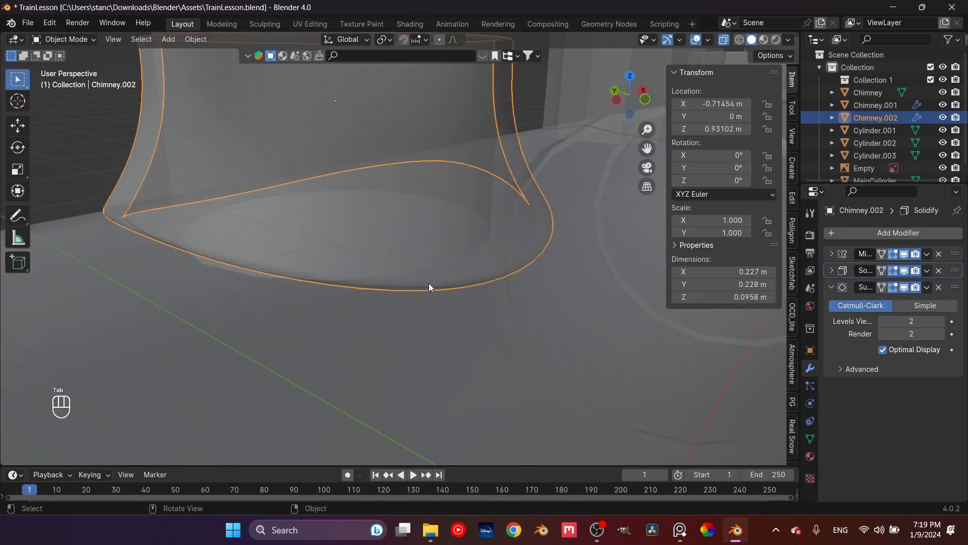
Step: Turn off X-ray and examine how the sleeve's base meets the boiler and its rim meets the chimney
click(723, 41)
scroll(395, 186, up, 4)
middle_drag(396, 186, 458, 245)
scroll(497, 238, down, 6)
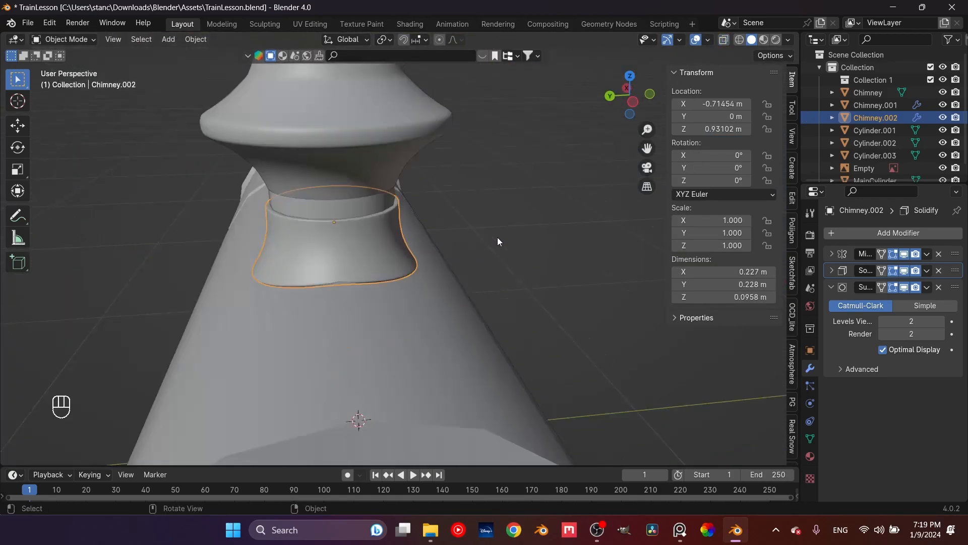
click(419, 234)
scroll(418, 234, up, 9)
scroll(425, 243, down, 1)
scroll(425, 243, down, 3)
middle_drag(432, 273, 407, 335)
middle_drag(406, 335, 498, 383)
scroll(497, 383, up, 4)
Step: Reduce the sleeve's Solidify thickness to 0.005 m and check its rim and base, including through X-ray
click(831, 271)
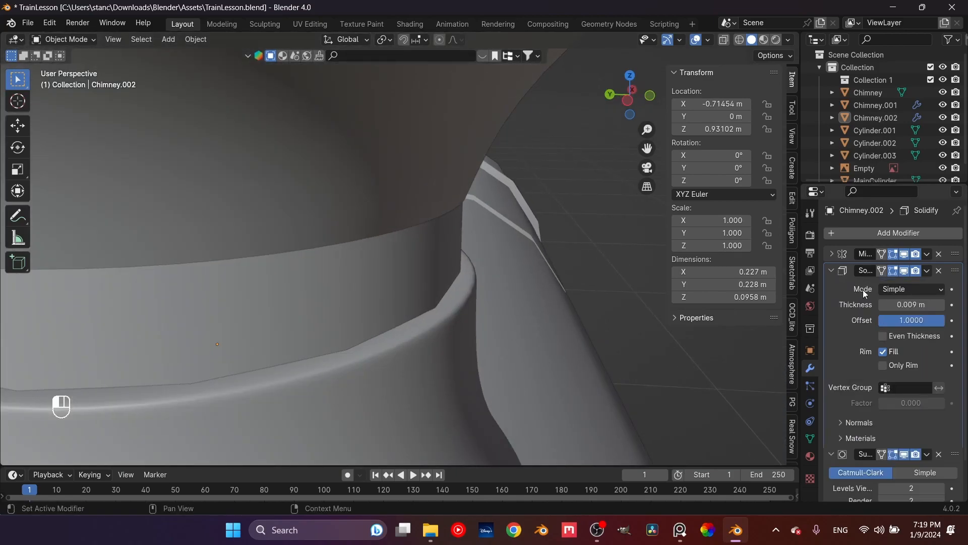
shift+drag(909, 306, 899, 305)
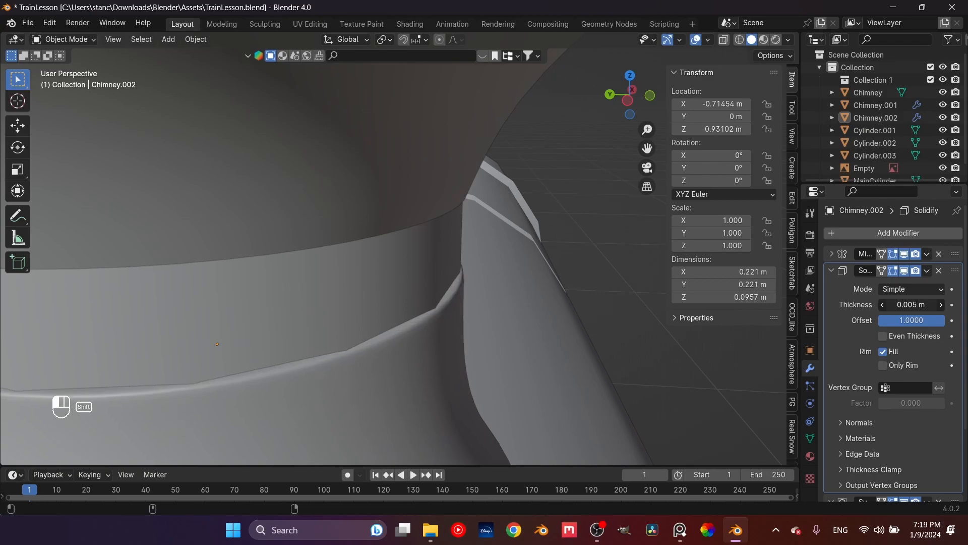
middle_drag(462, 311, 583, 280)
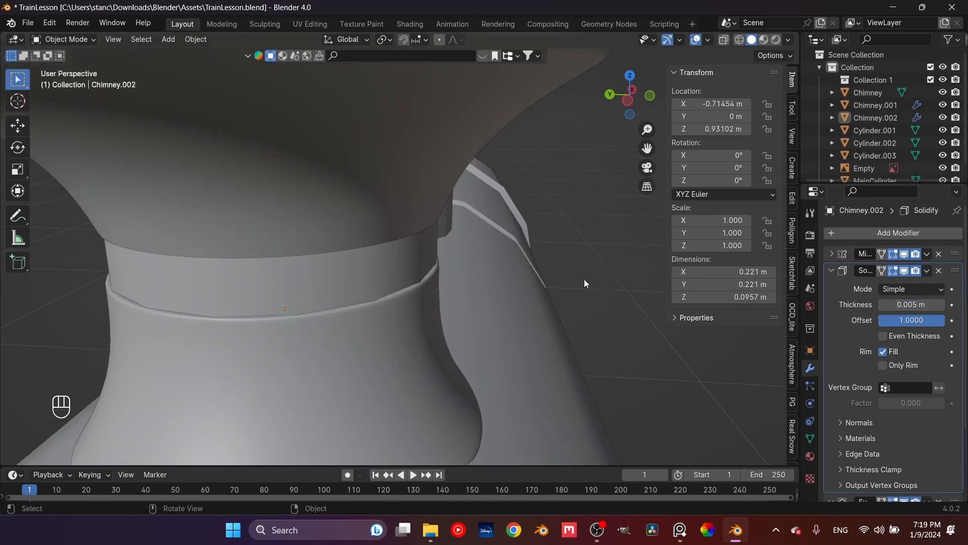
key(Tab)
key(Tab)
middle_drag(519, 306, 392, 306)
click(724, 40)
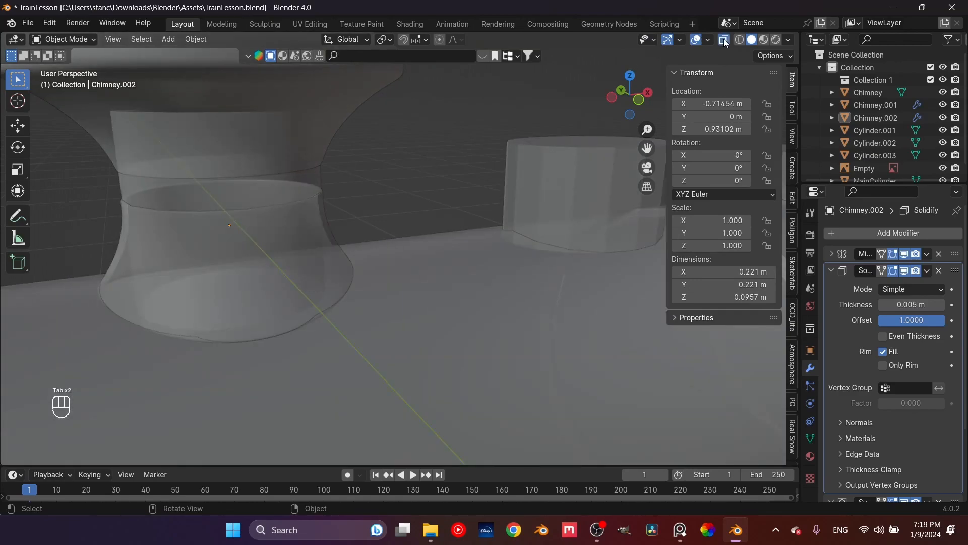
click(724, 40)
Step: Open the sleeve's mesh for vertex editing in front view with X-ray on
click(298, 276)
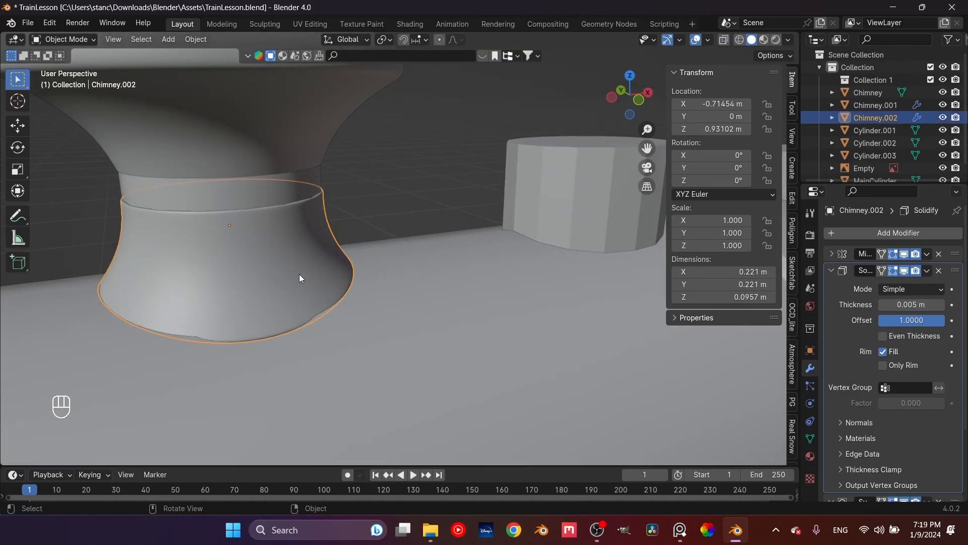
middle_drag(298, 276, 304, 271)
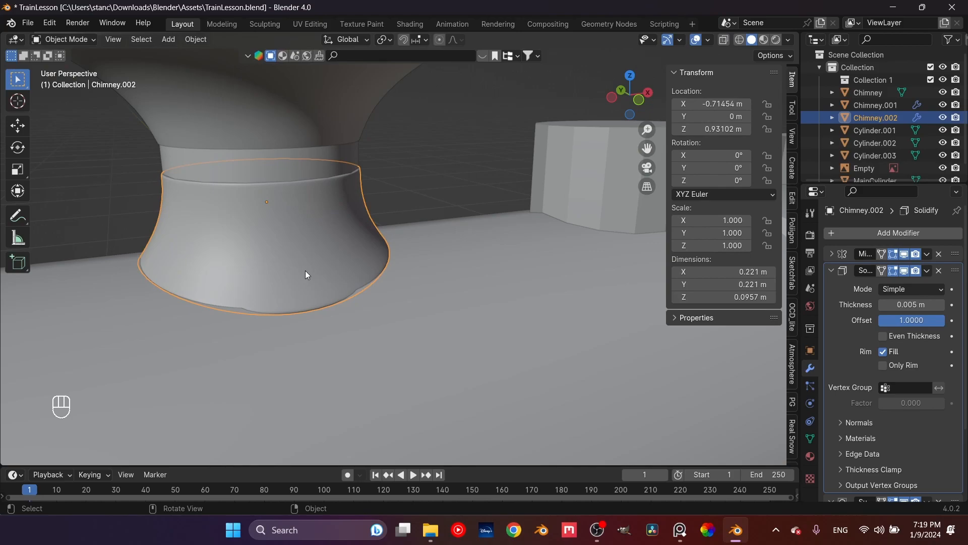
key(KP_1)
key(Tab)
key(1)
click(724, 41)
shift+middle_drag(364, 275, 522, 232)
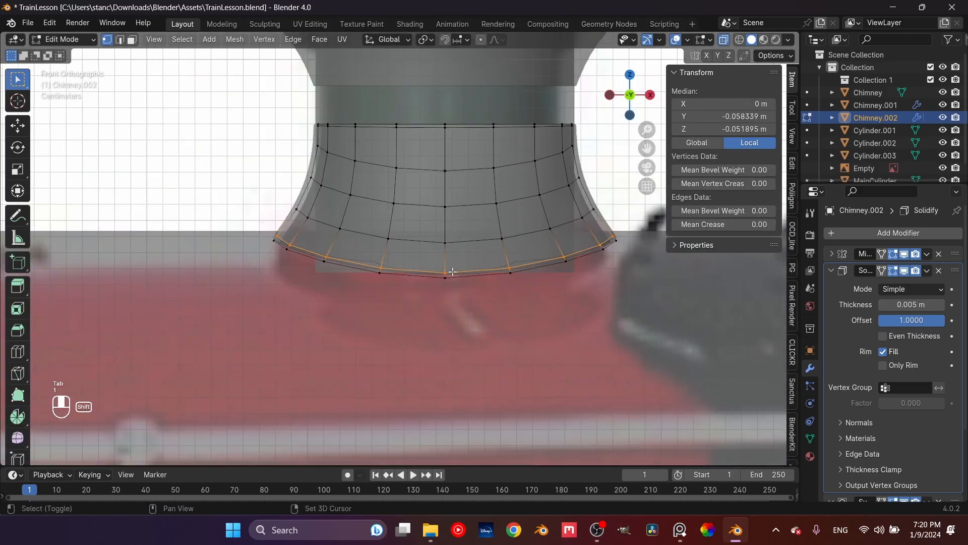
Step: Enable proportional editing and try to lower the sleeve's bottom centre vertex along Z
click(445, 278)
click(481, 39)
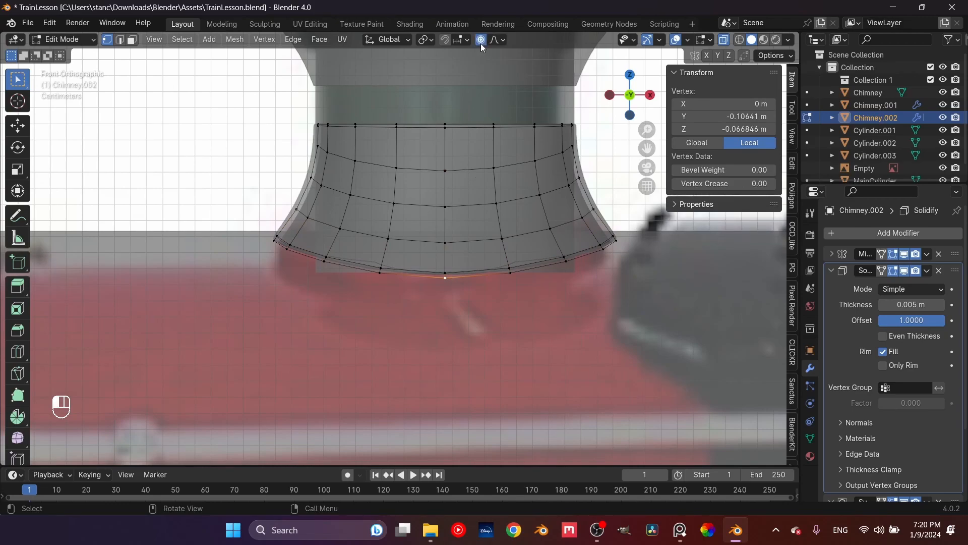
key(g)
key(z)
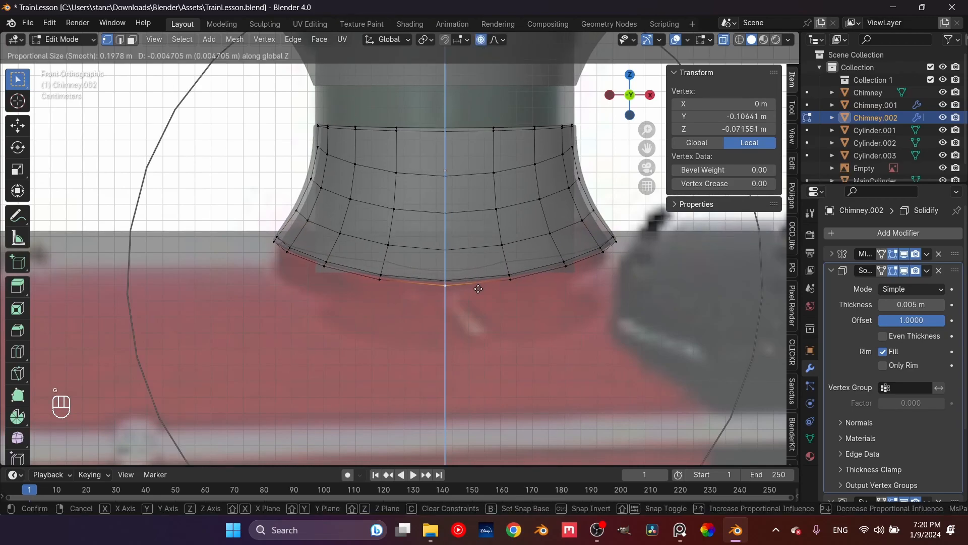
right_click(478, 288)
Step: Hide the sleeve's top rim vertices and lower its bottom centre vertices about 0.0016 m along Z with proportional editing
drag(298, 108, 597, 133)
key(h)
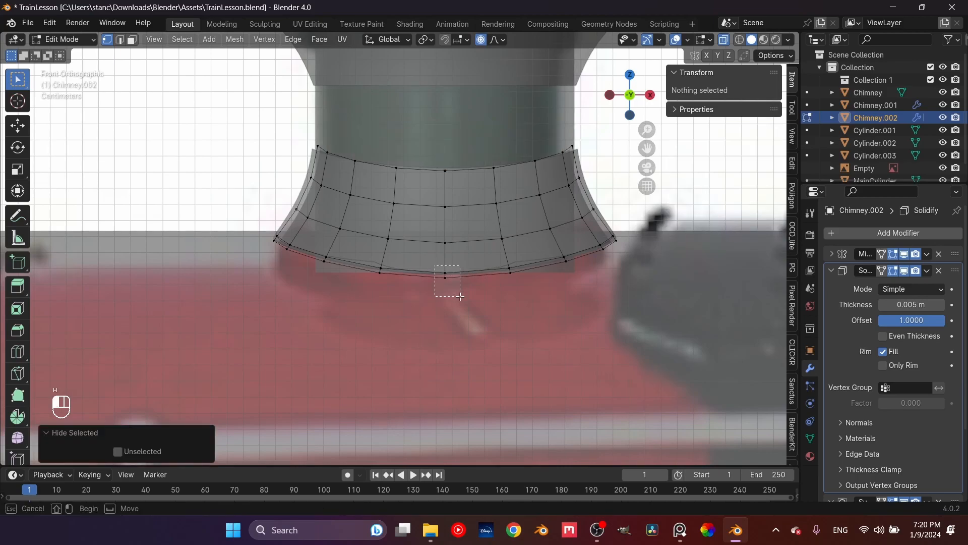
click(446, 277)
shift+middle_drag(475, 292, 431, 292)
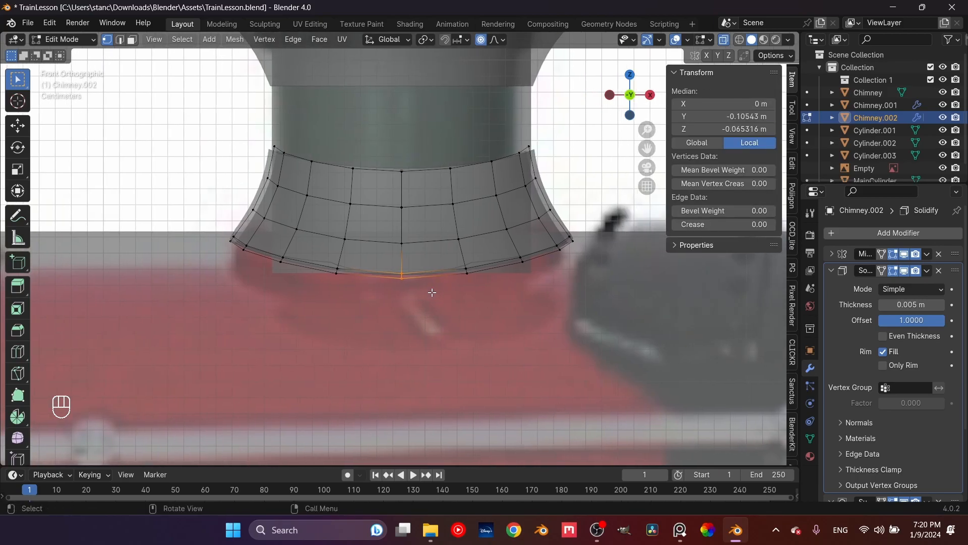
key(g)
key(z)
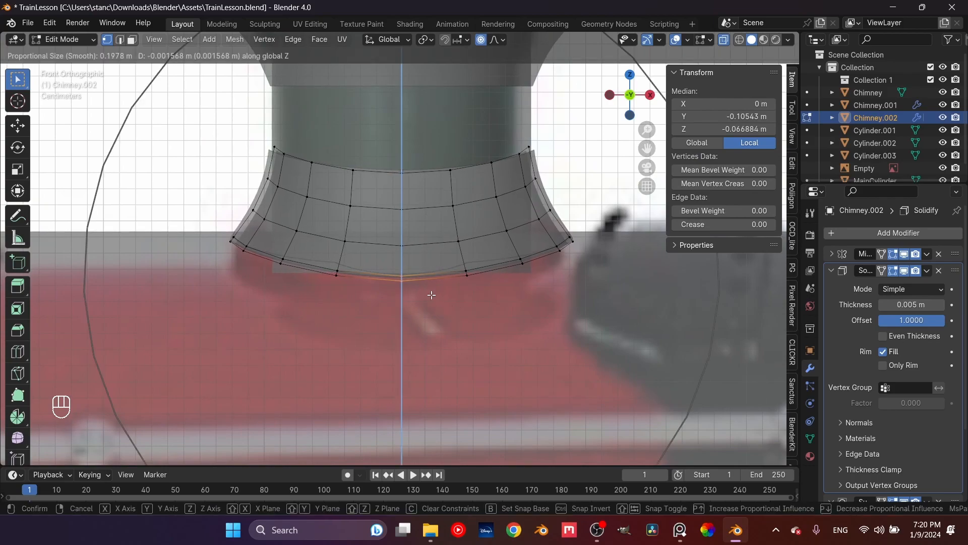
click(432, 295)
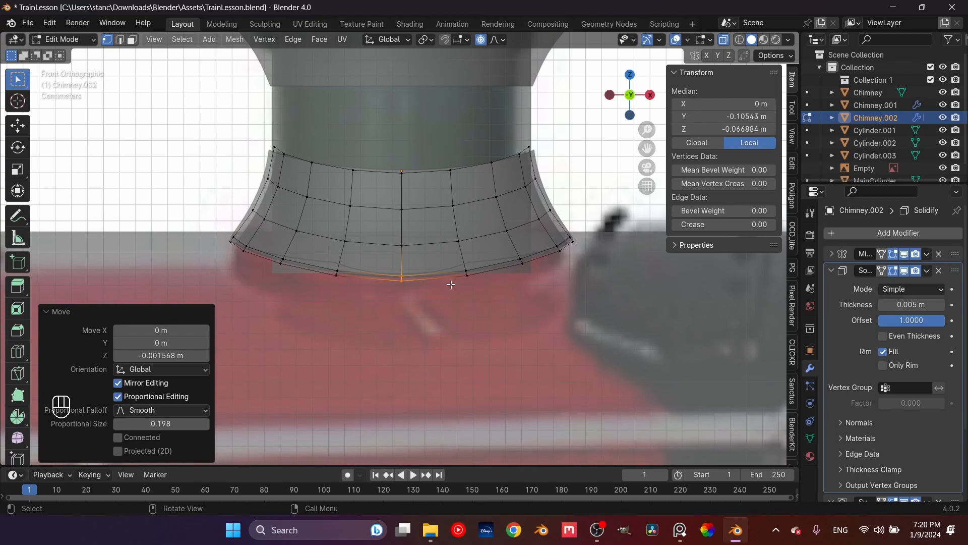
Step: Turn off X-ray, reveal the sleeve's hidden rim vertices and return to Object Mode
key(Tab)
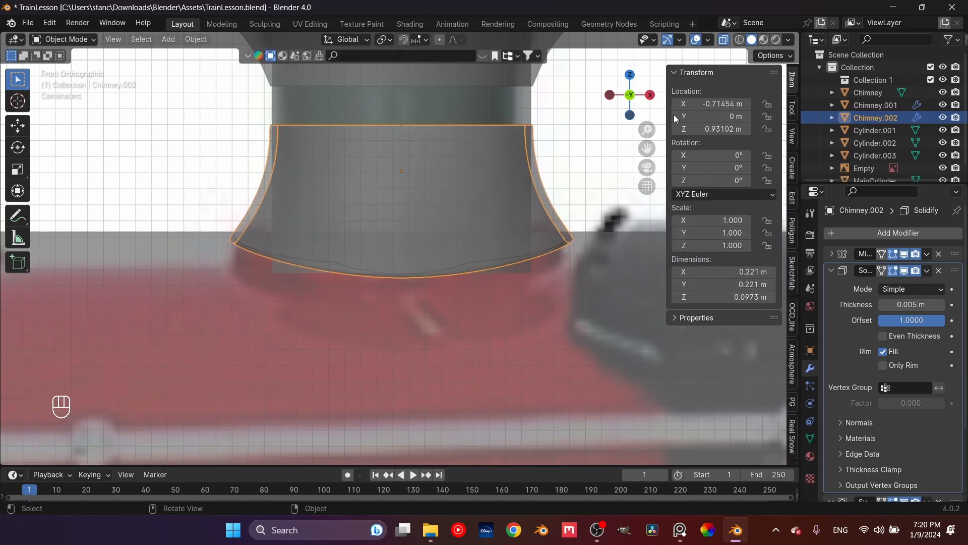
key(alt+z)
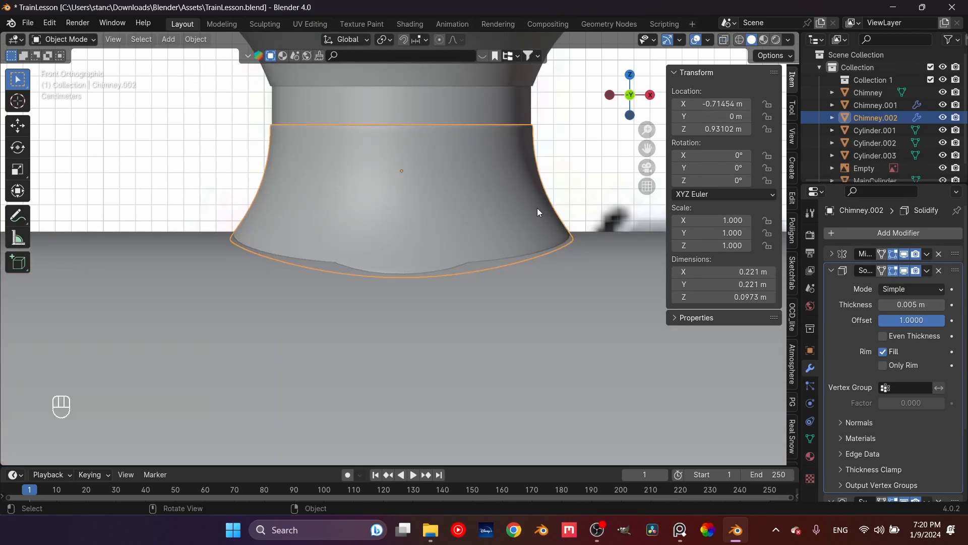
key(Tab)
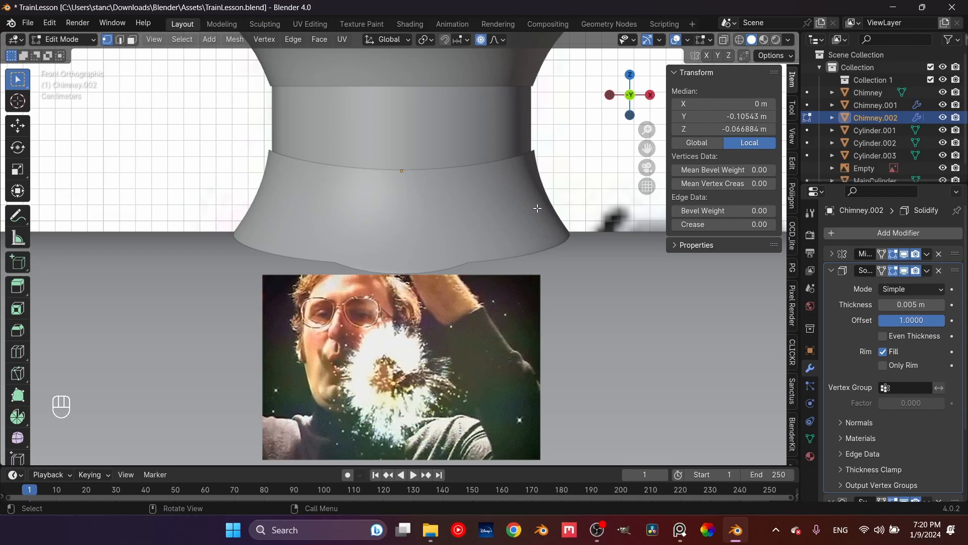
key(alt+h)
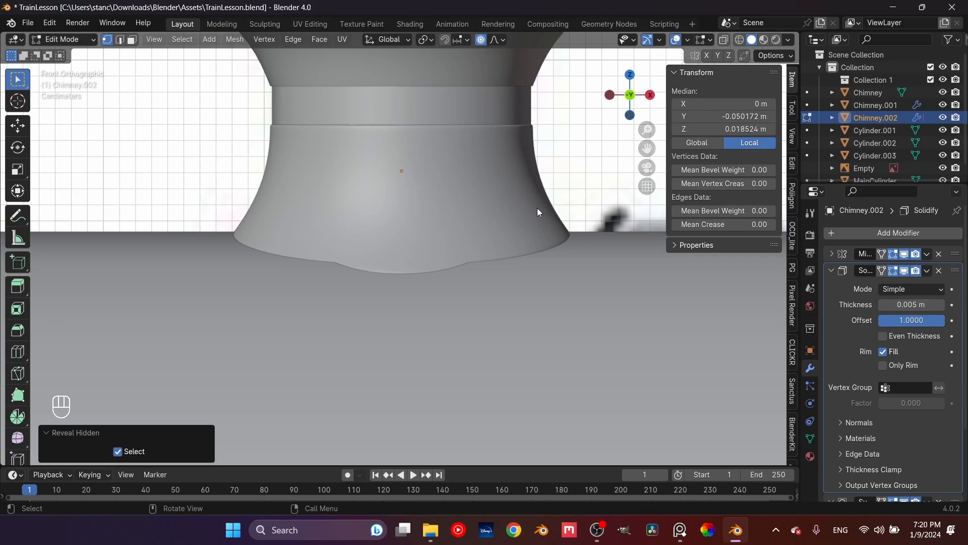
key(Tab)
Step: Deselect the sleeve and save the file
middle_drag(425, 177, 464, 181)
scroll(463, 176, down, 2)
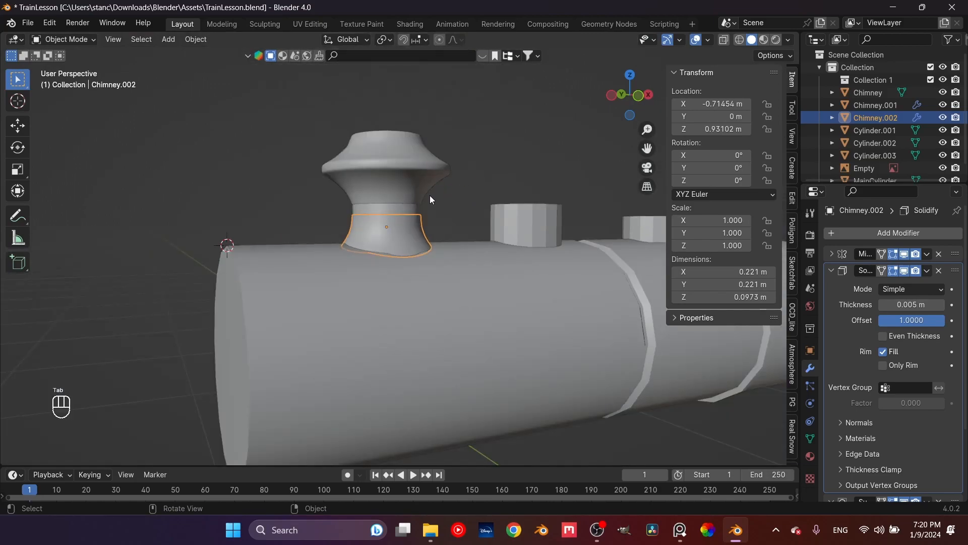
click(431, 195)
key(ctrl+s)
Step: Select the boiler-top cylinder nearest the chimney and compare it with the reference image in front view with X-ray
middle_drag(421, 217, 403, 261)
scroll(382, 229, up, 3)
scroll(391, 283, up, 2)
scroll(390, 285, up, 3)
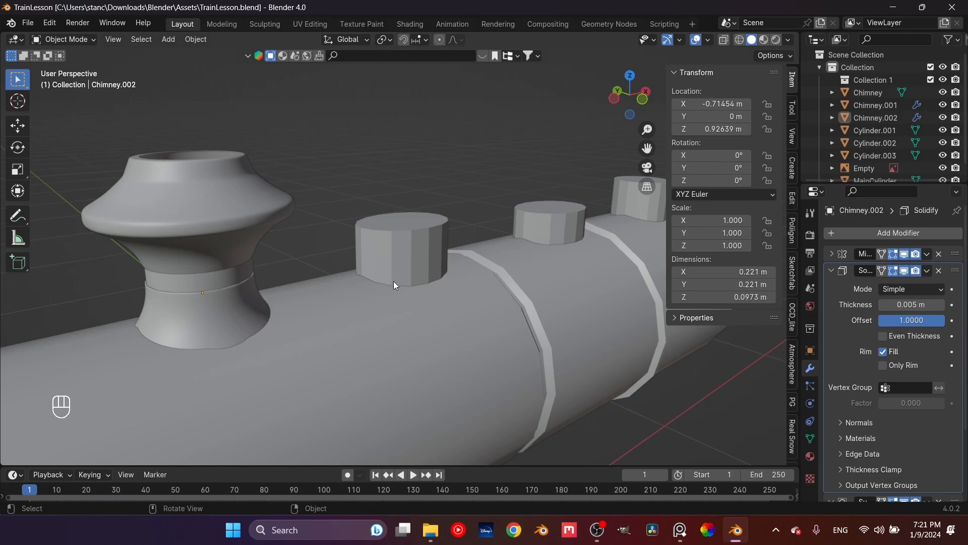
click(398, 279)
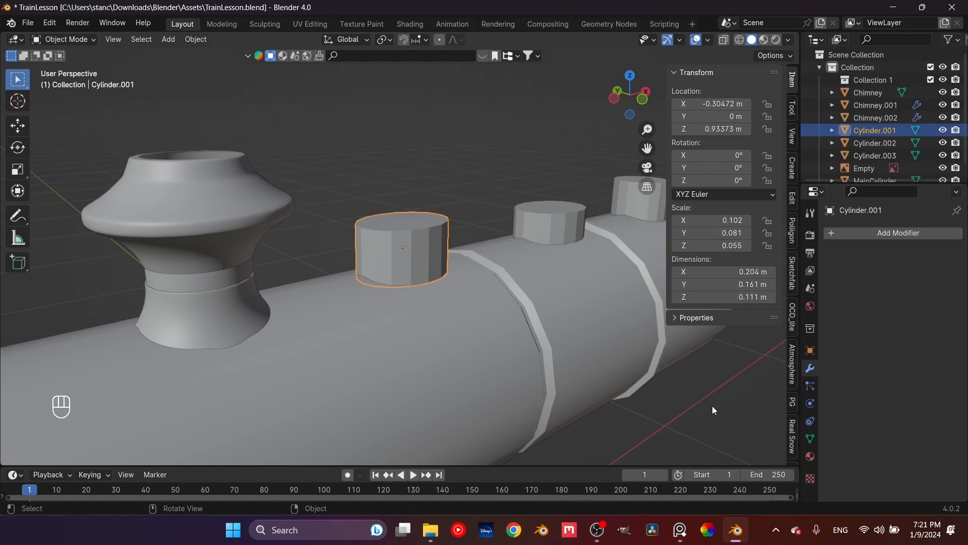
key(KP_1)
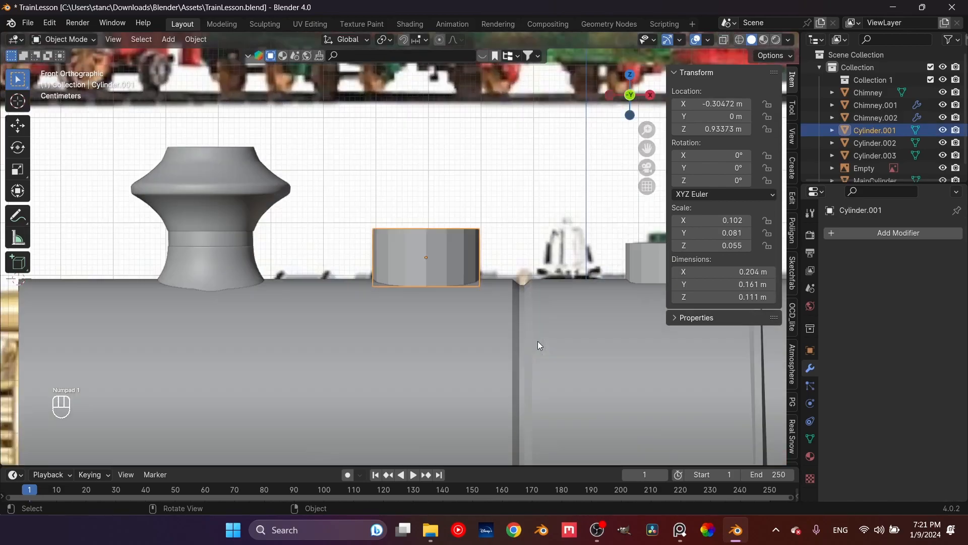
click(725, 40)
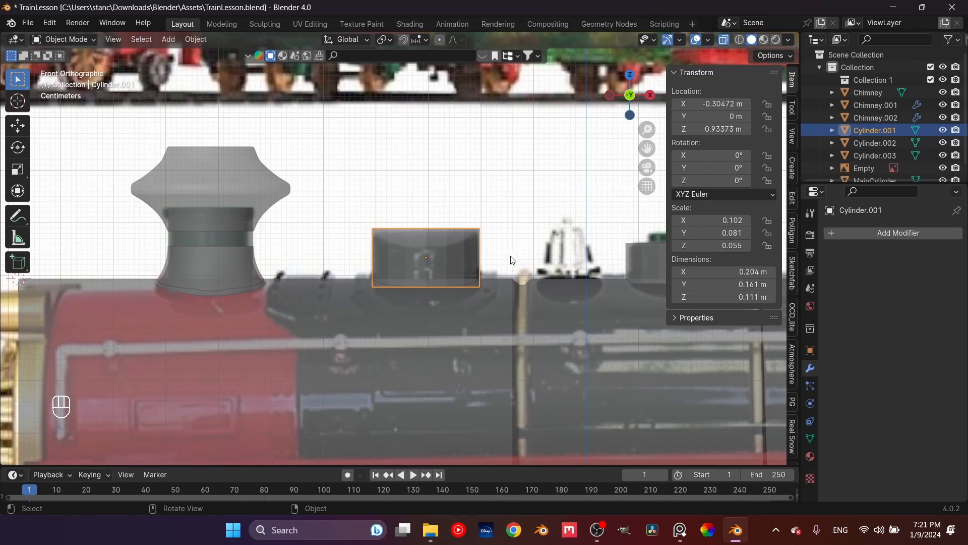
shift+middle_drag(460, 258, 377, 318)
scroll(424, 277, up, 3)
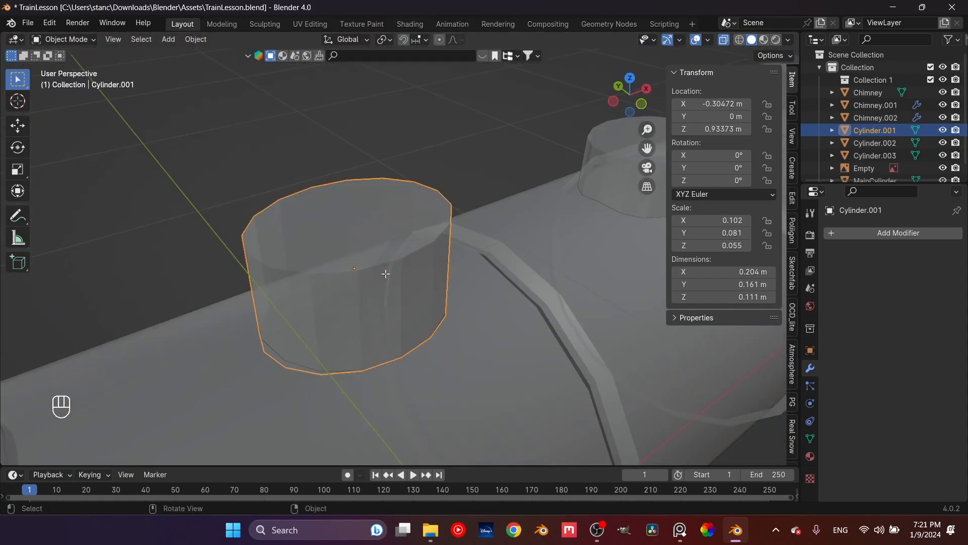
Step: Open the cylinder's mesh for editing, turn off X-ray and select its top face in face mode
key(Tab)
click(485, 144)
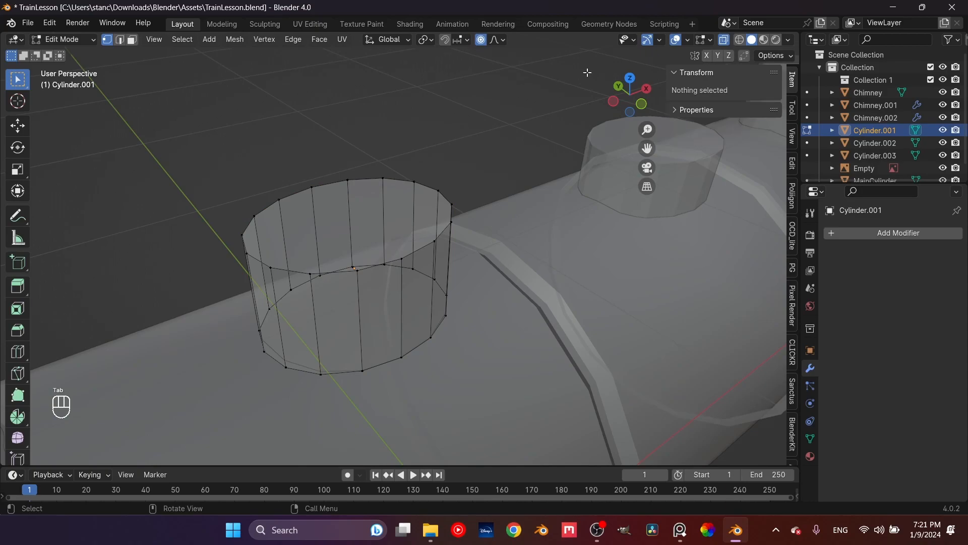
click(725, 41)
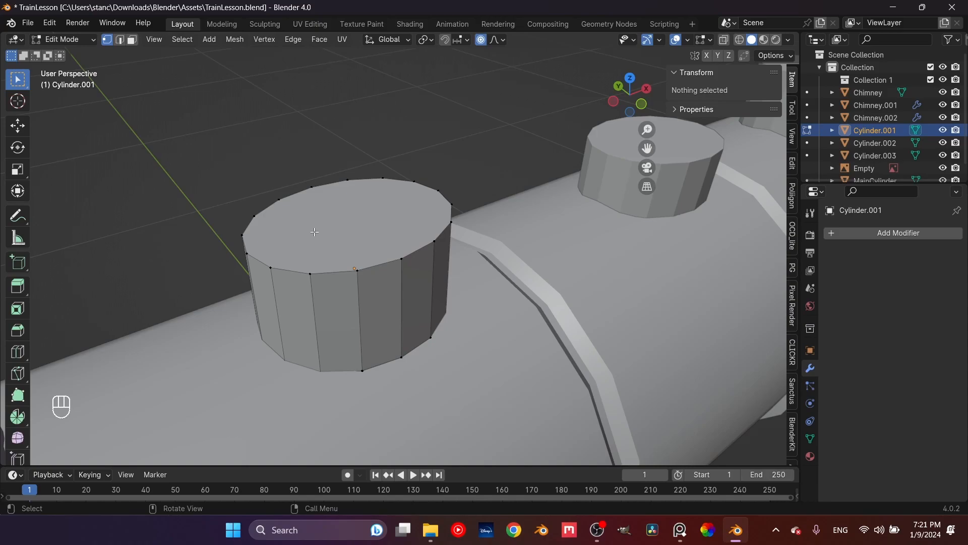
key(3)
click(315, 231)
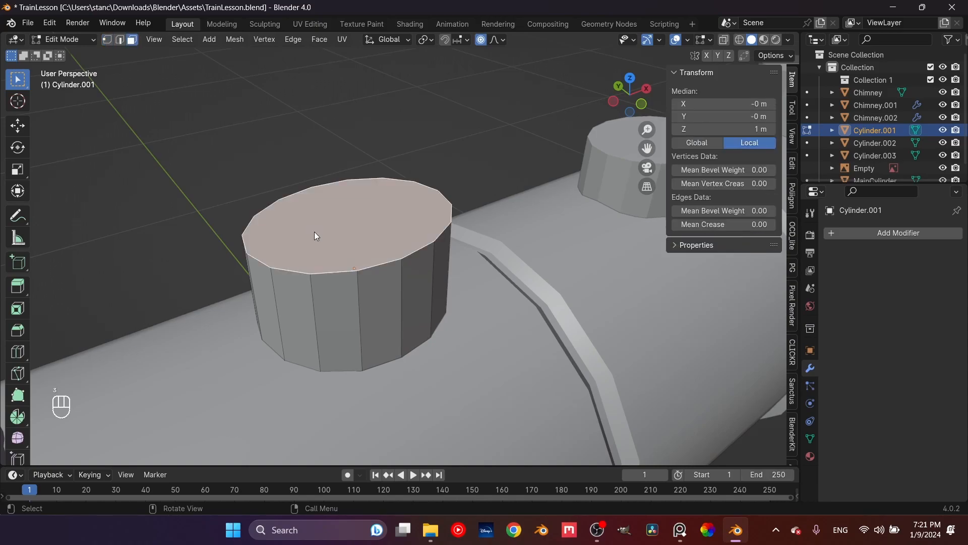
key(x)
click(308, 259)
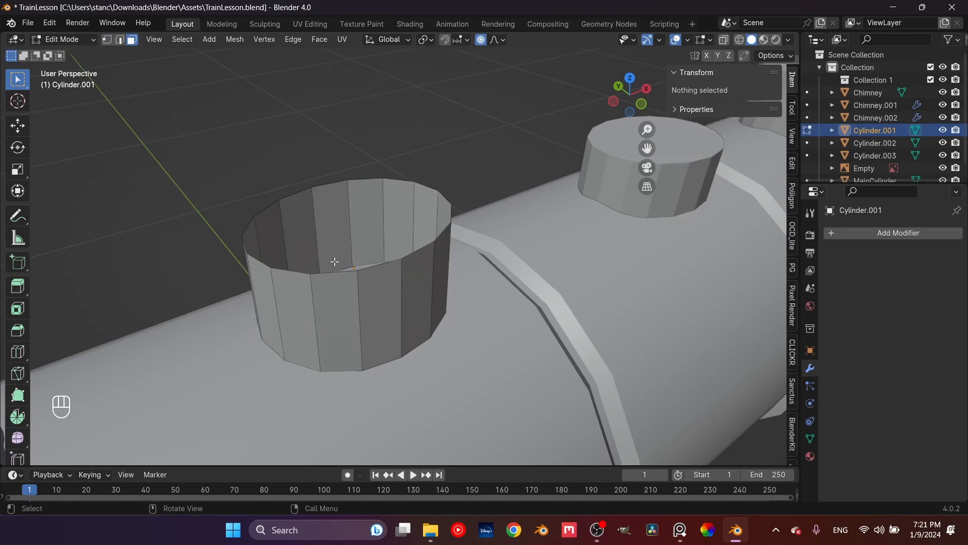
key(ctrl+z)
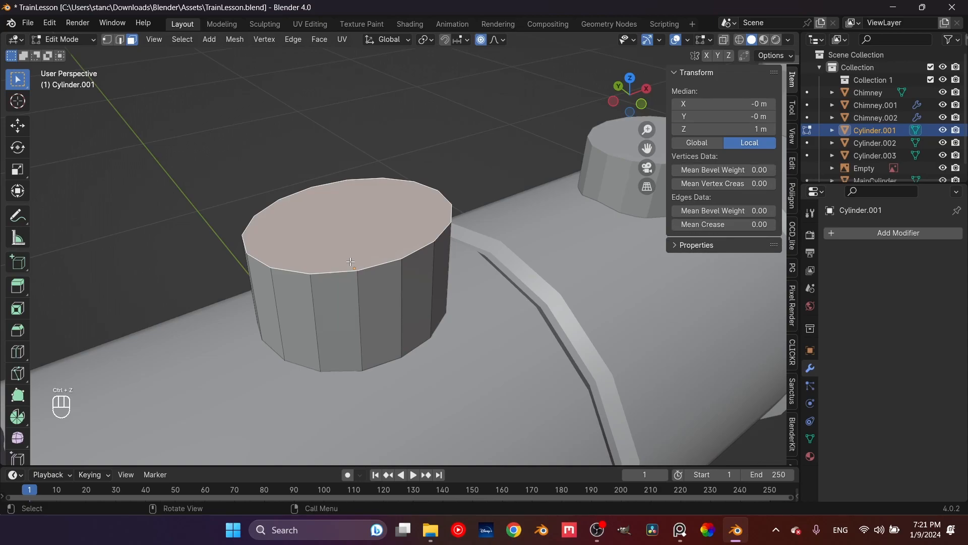
Step: Inset the cylinder's top face by about 0.219 m
key(i)
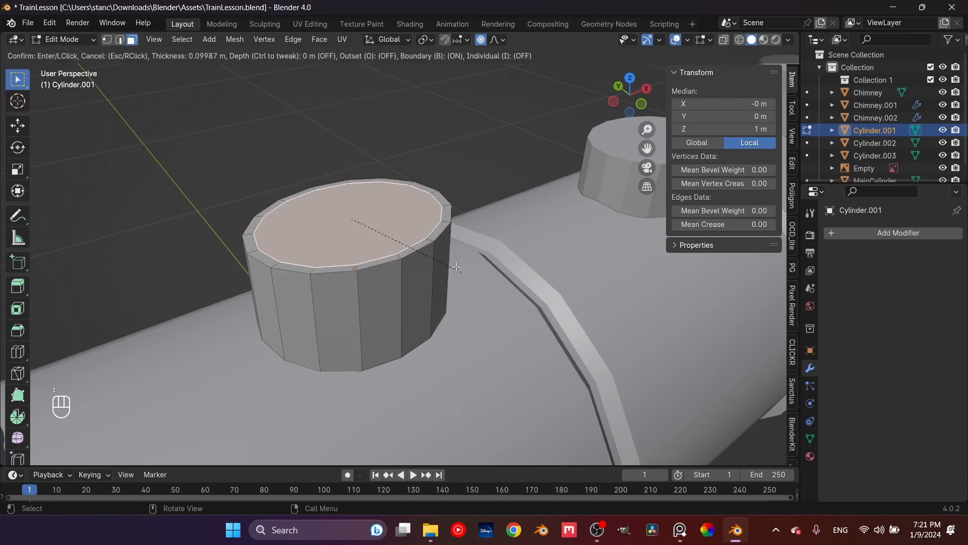
click(444, 258)
middle_drag(444, 257, 391, 245)
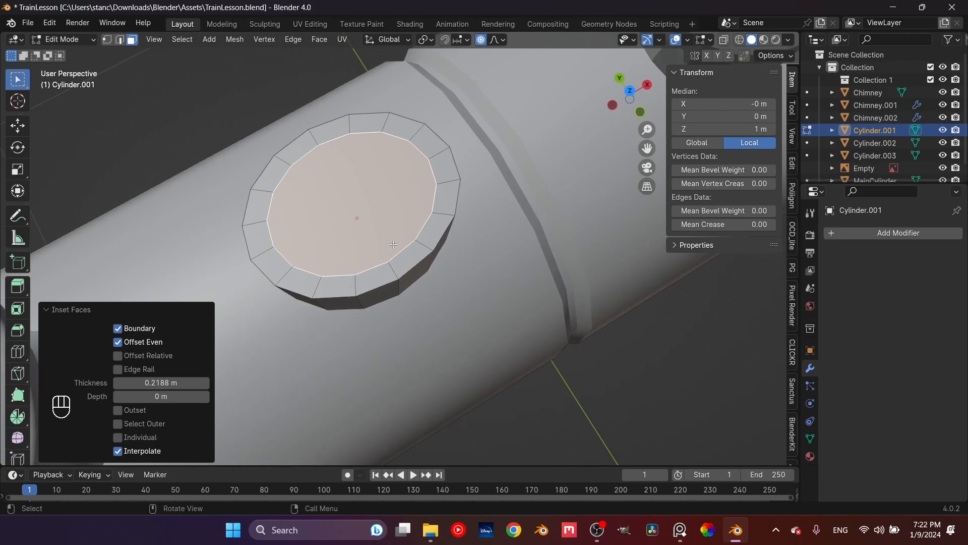
Step: In top view, scale the whole cylinder by about 1.284 along Y in Object Mode to make its outline round
key(KP_7)
scroll(395, 244, down, 3)
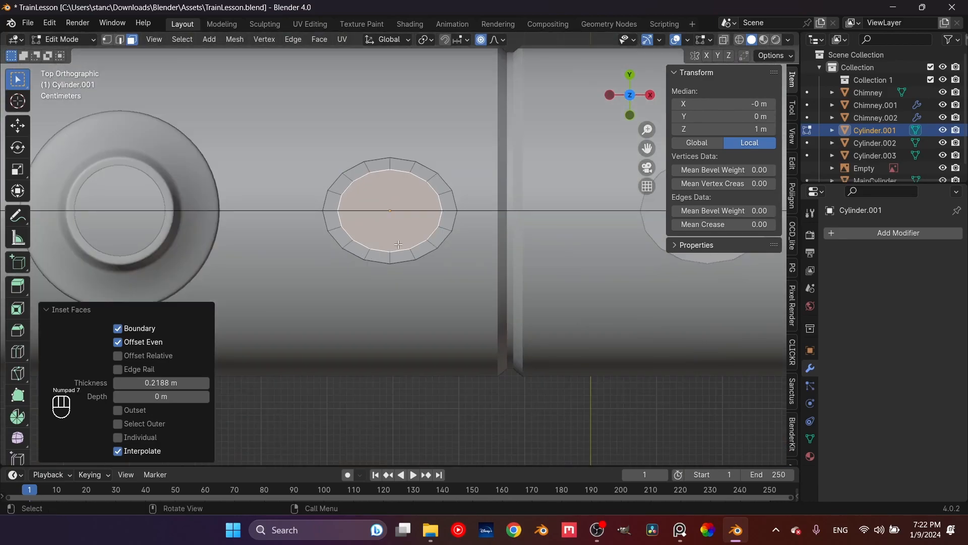
scroll(398, 245, up, 2)
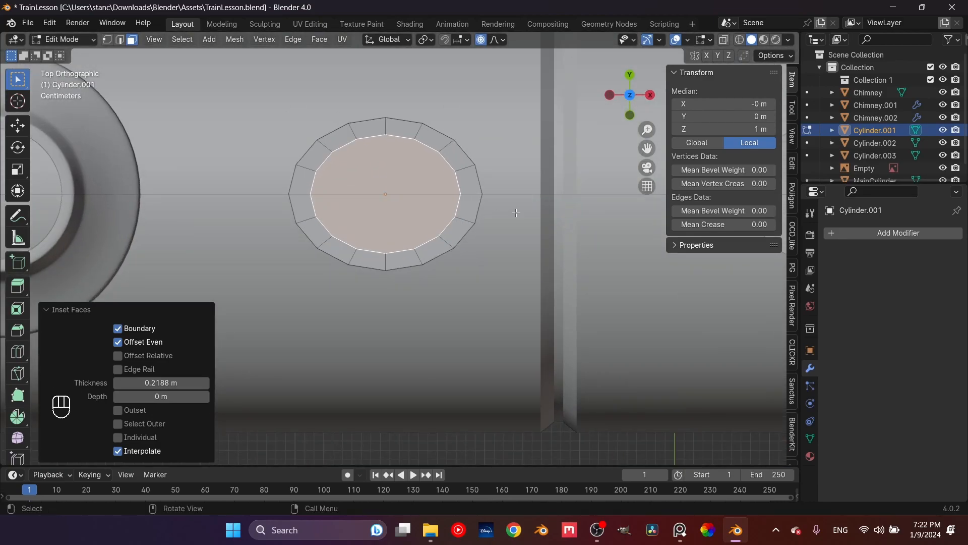
key(a)
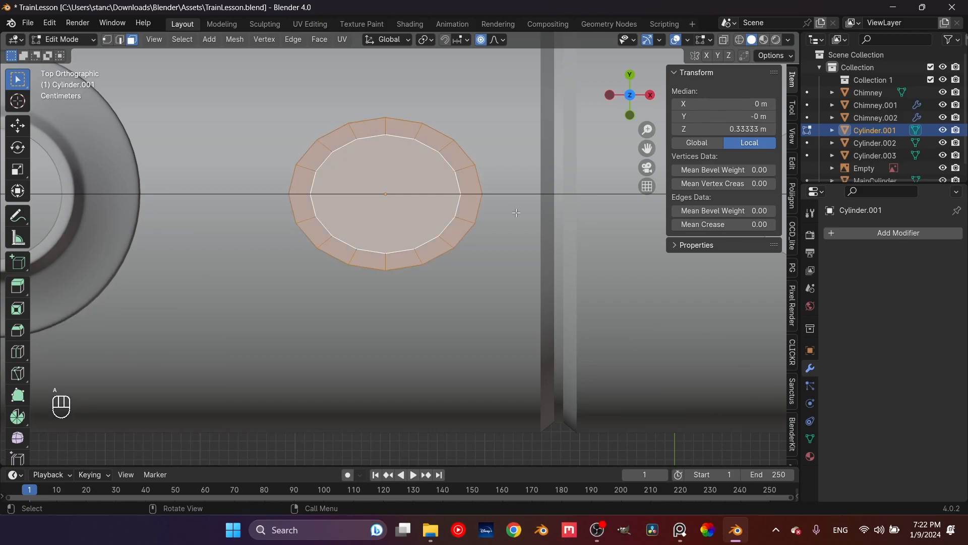
key(Tab)
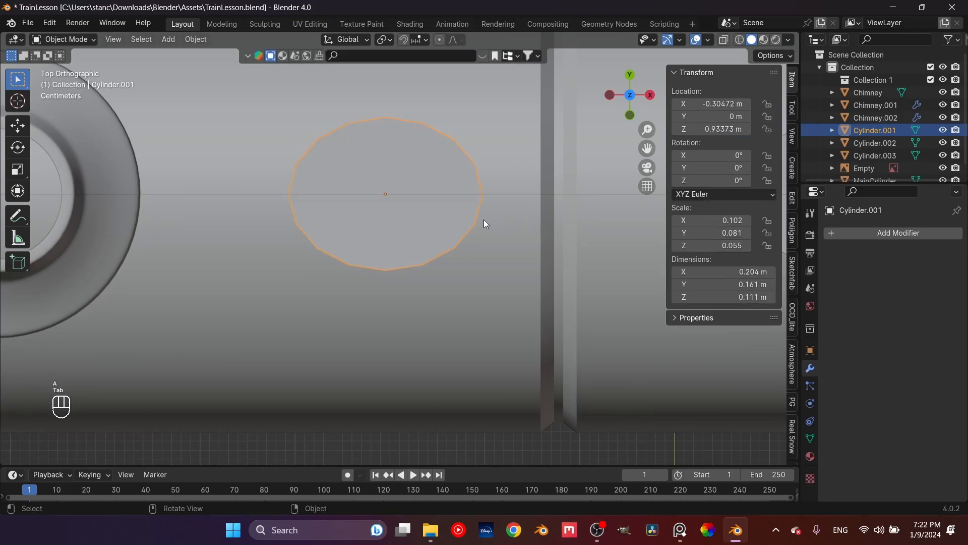
key(s)
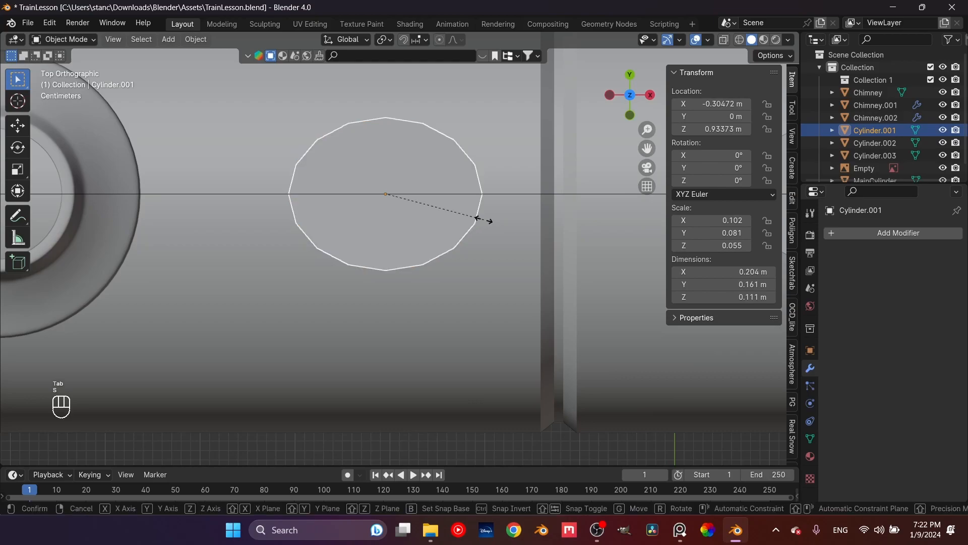
key(y)
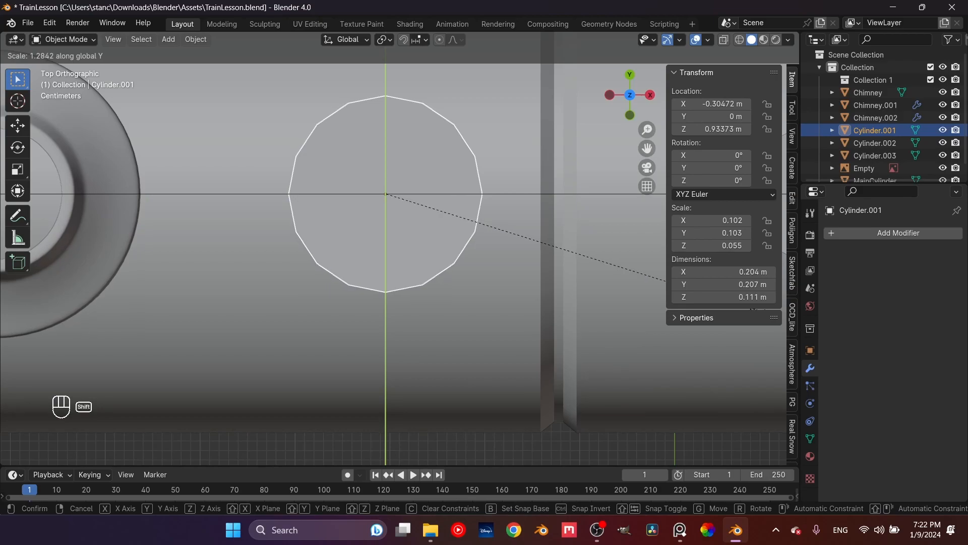
click(758, 308)
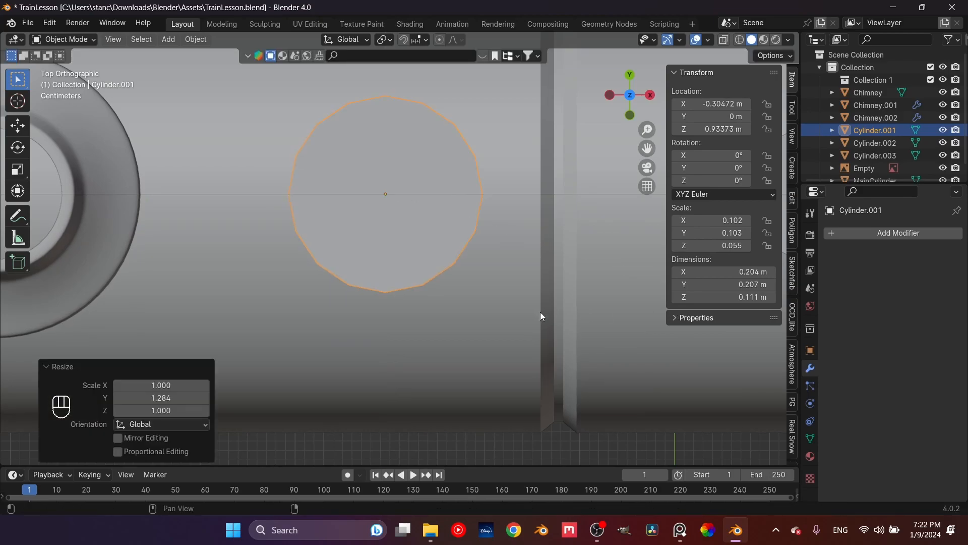
Step: Examine the rescaled cylinder beside the other boiler-top cylinders from above and in perspective, selecting the middle one
middle_drag(501, 278, 418, 243)
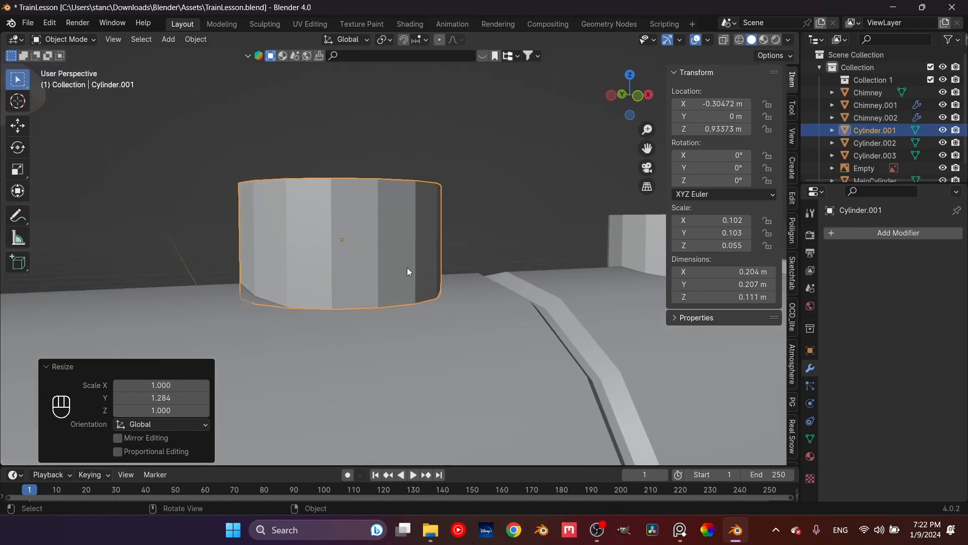
scroll(492, 229, down, 3)
middle_drag(498, 222, 480, 295)
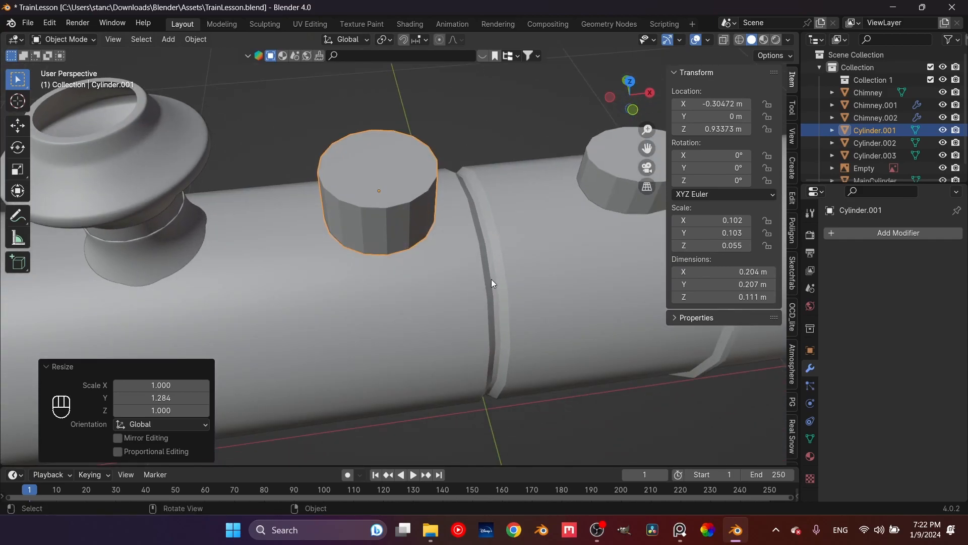
key(KP_7)
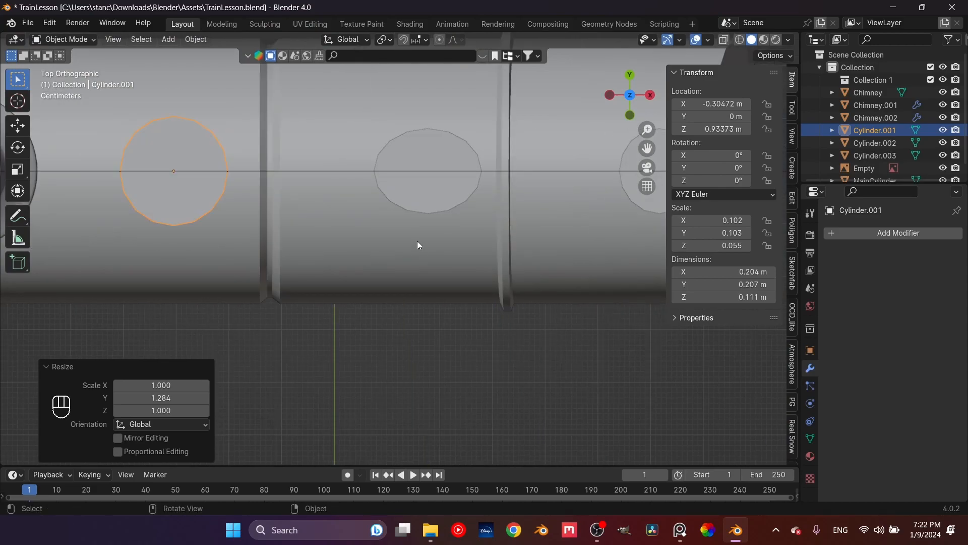
scroll(416, 242, down, 3)
scroll(396, 212, up, 5)
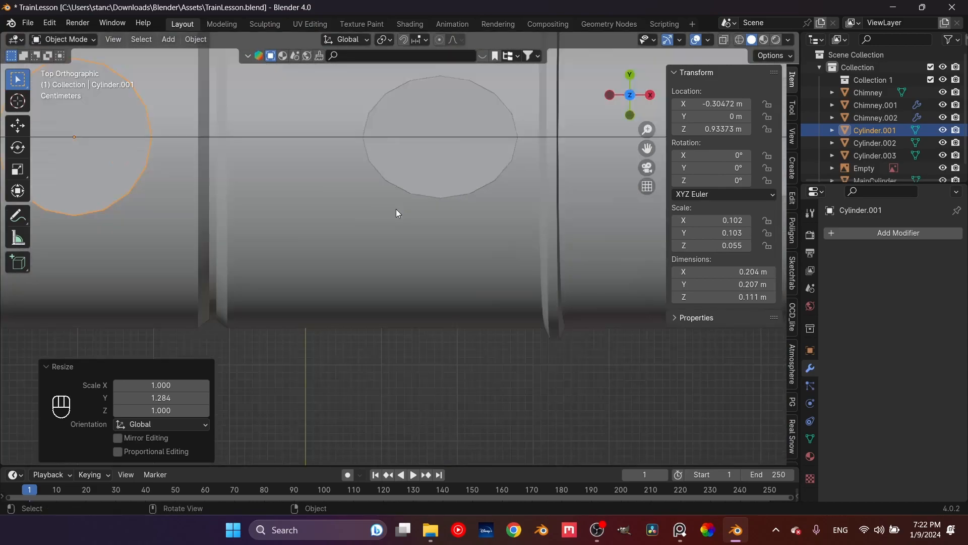
click(430, 116)
scroll(414, 166, down, 5)
scroll(413, 166, up, 3)
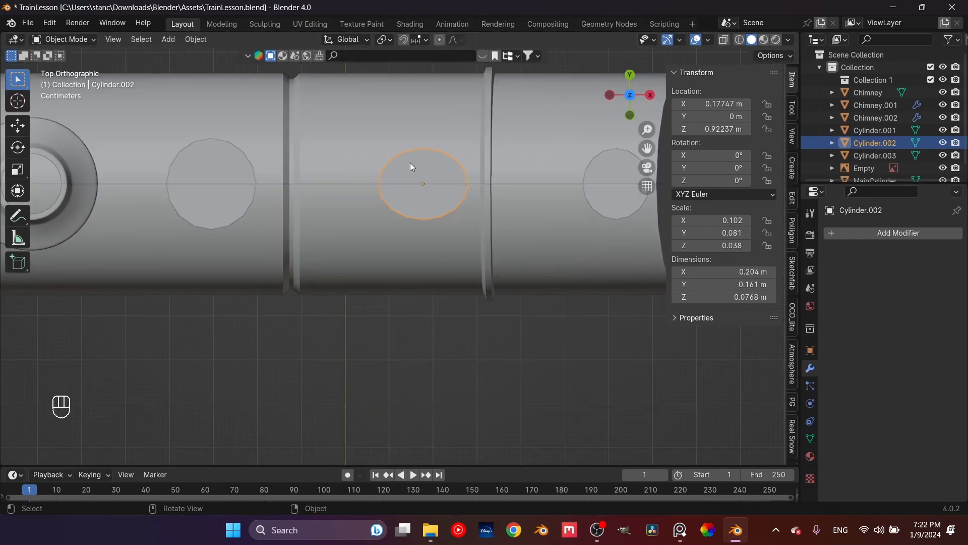
middle_drag(343, 220, 419, 121)
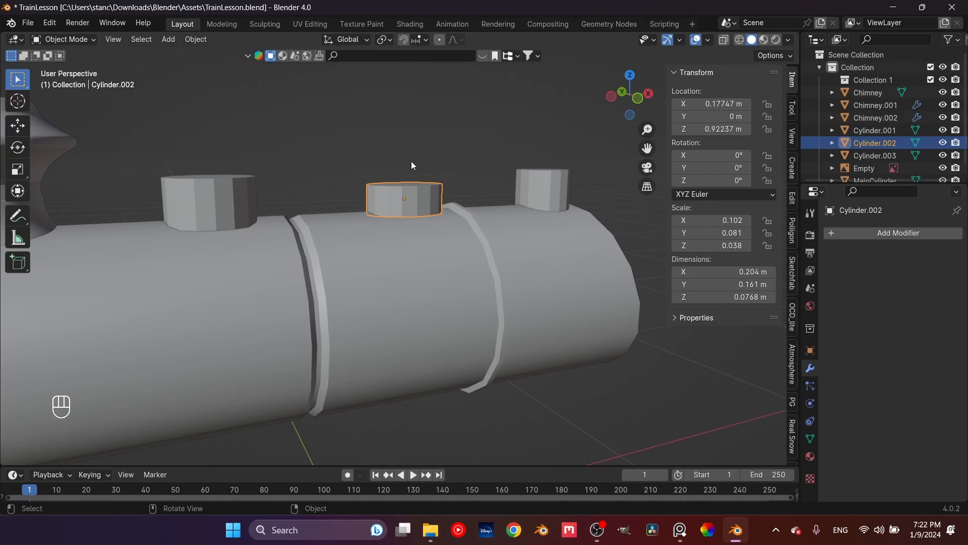
scroll(365, 235, down, 3)
middle_drag(301, 235, 381, 229)
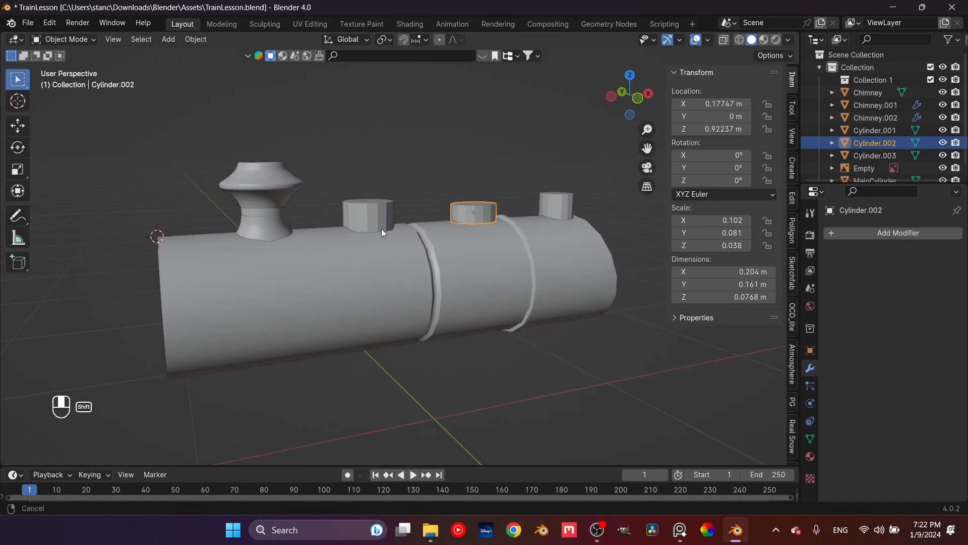
Step: Select the boiler-top cylinder nearest the chimney and delete the inner face of its inset top in Edit Mode
scroll(382, 230, up, 2)
click(351, 206)
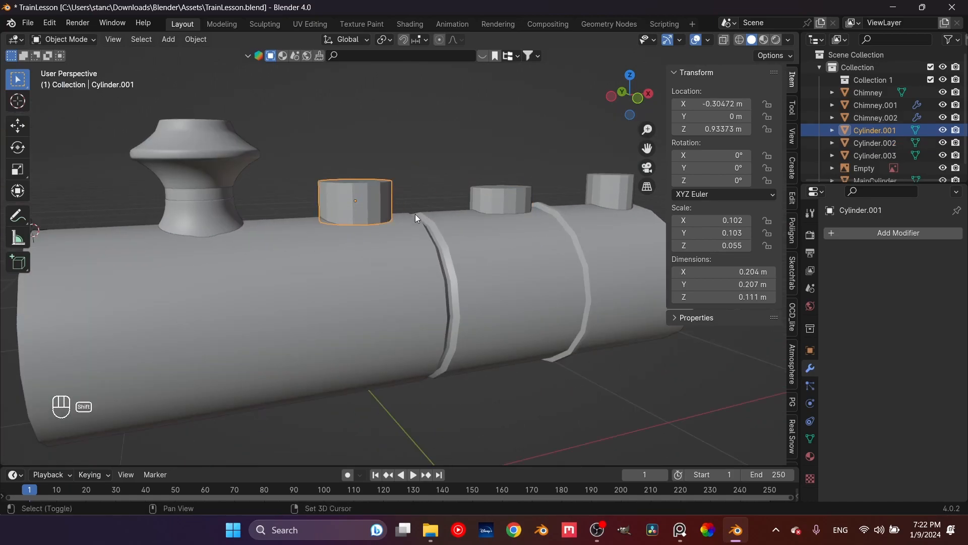
scroll(397, 243, up, 5)
shift+middle_drag(416, 239, 392, 300)
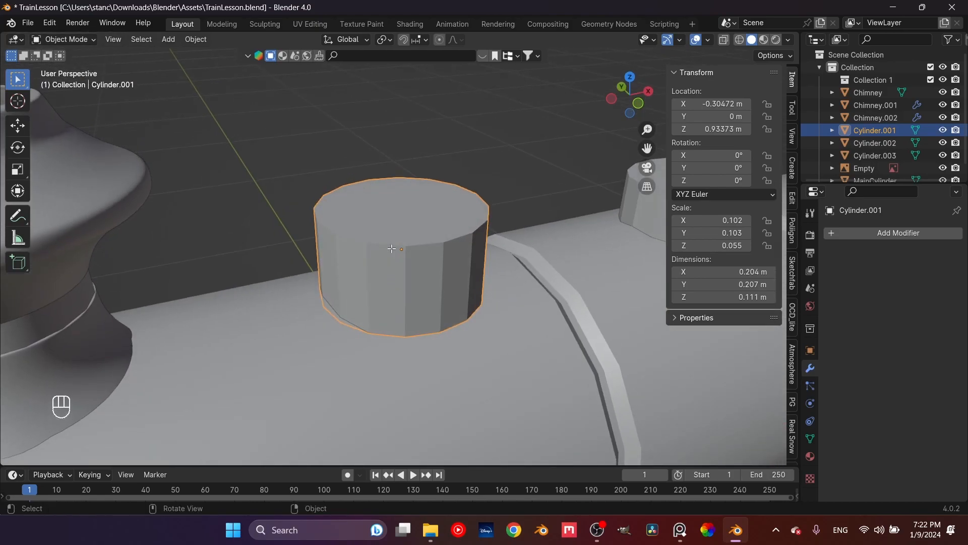
key(Tab)
middle_drag(412, 222, 408, 316)
scroll(408, 316, up, 1)
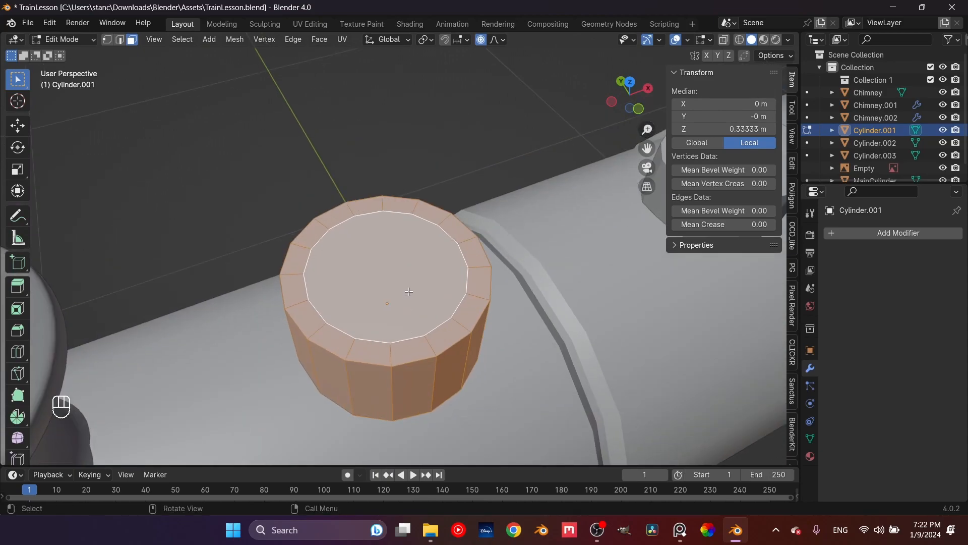
click(408, 291)
key(x)
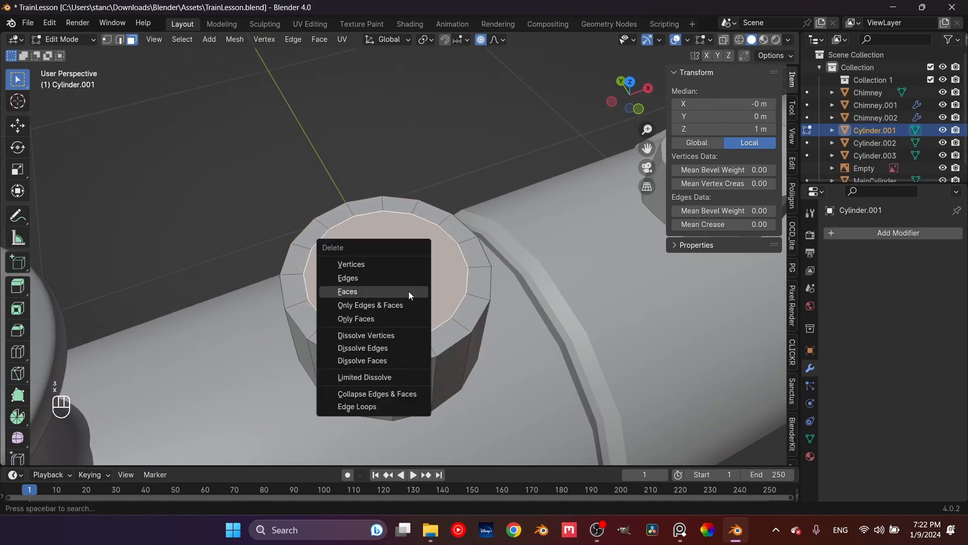
click(408, 291)
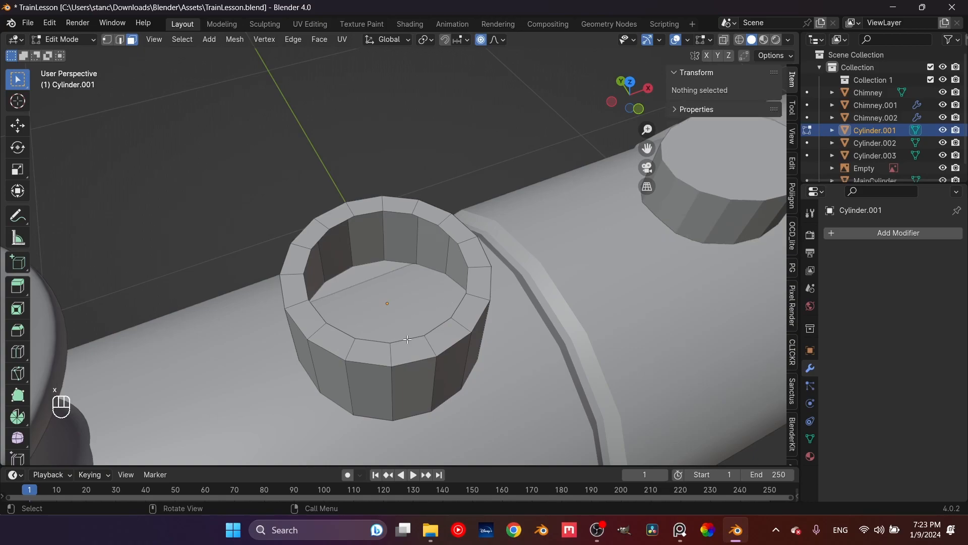
Step: Remove the remaining inset ring from the cylinder's top and select the open top edge loop in edge mode
key(2)
alt+click(461, 320)
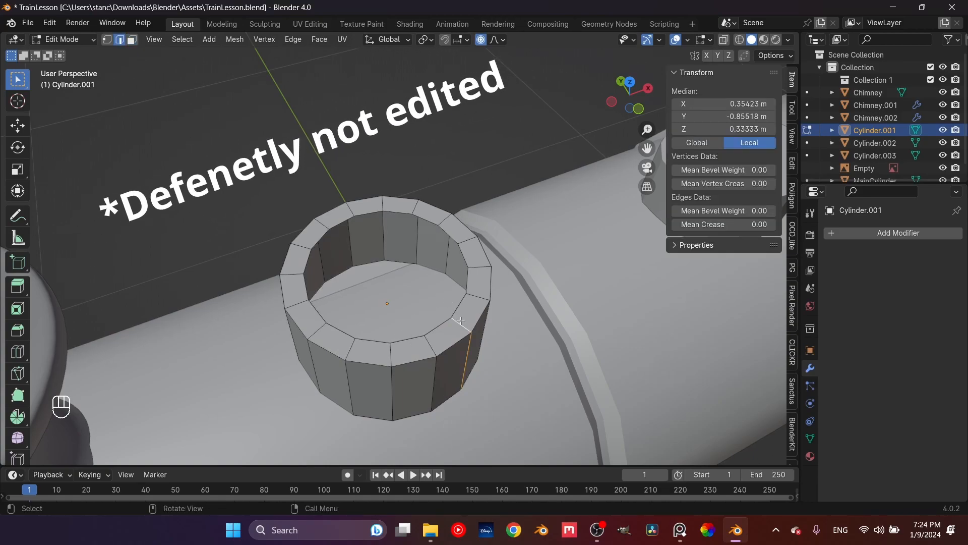
alt+click(460, 319)
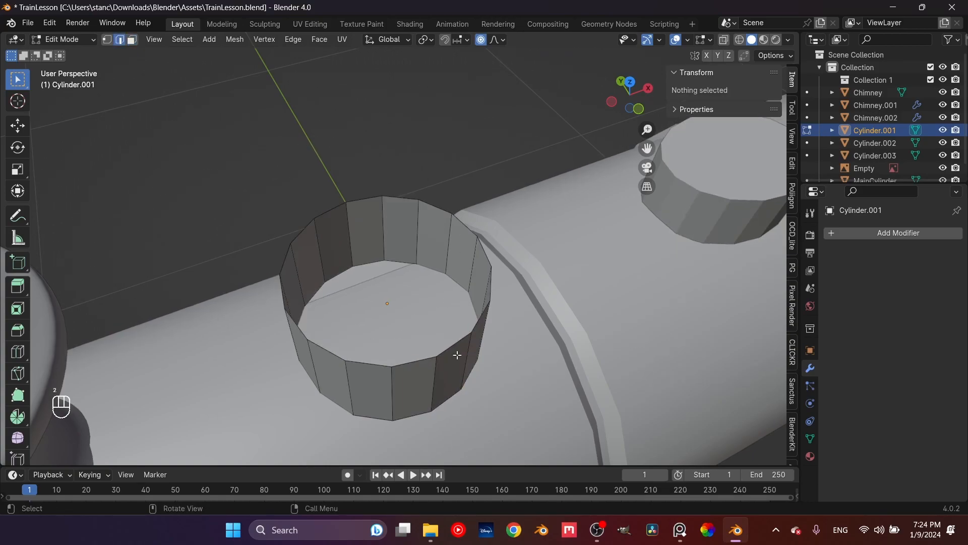
alt+click(447, 349)
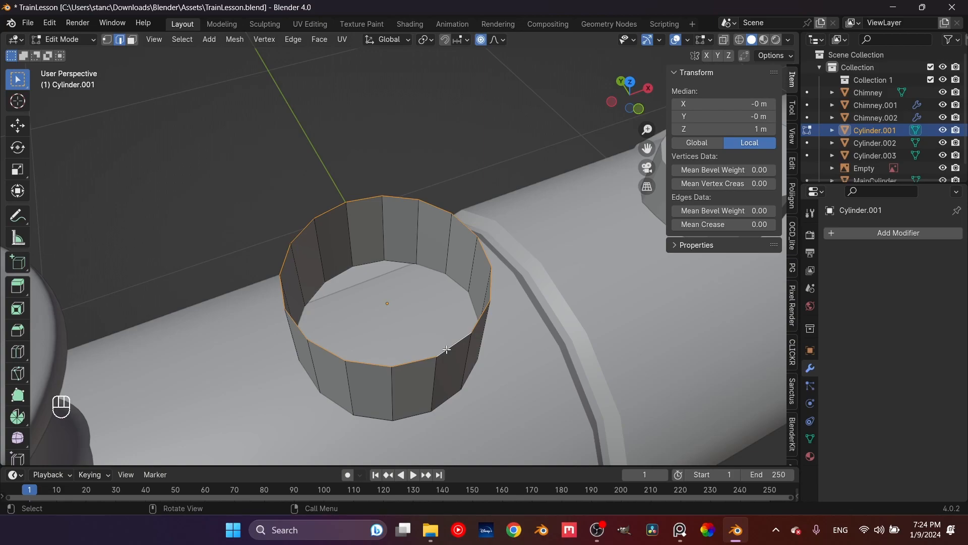
middle_drag(434, 380, 426, 366)
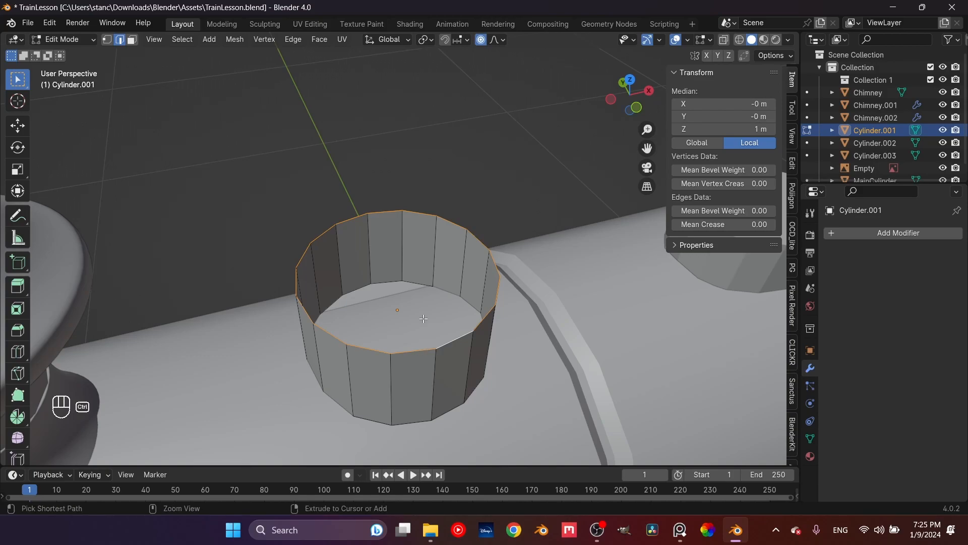
Step: Try closing the cylinder's open top with a single filled face, and undo the fill
key(ctrl+f)
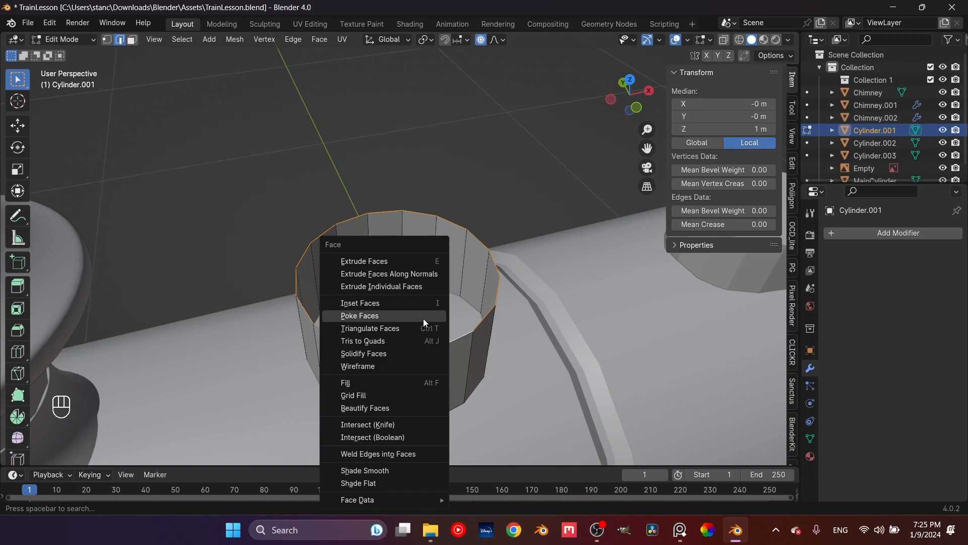
click(370, 385)
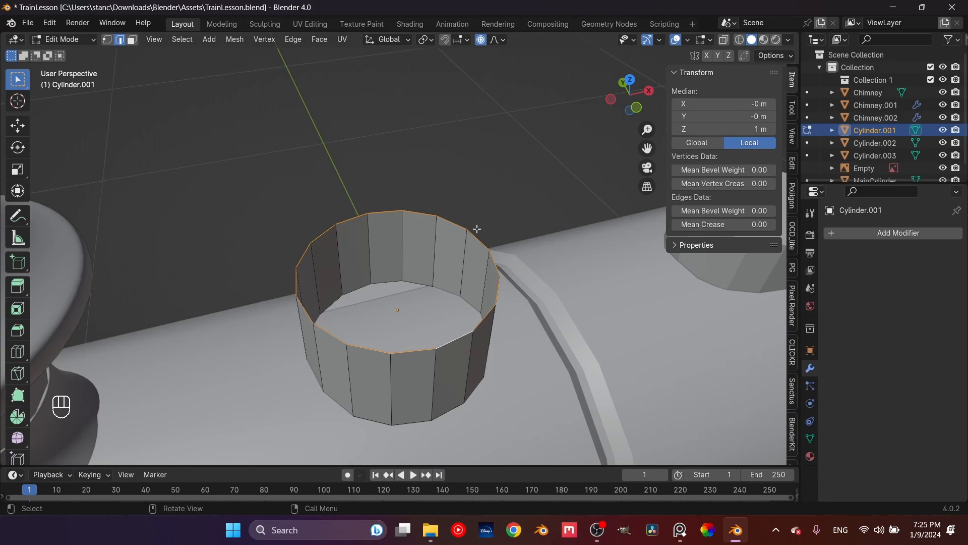
key(f)
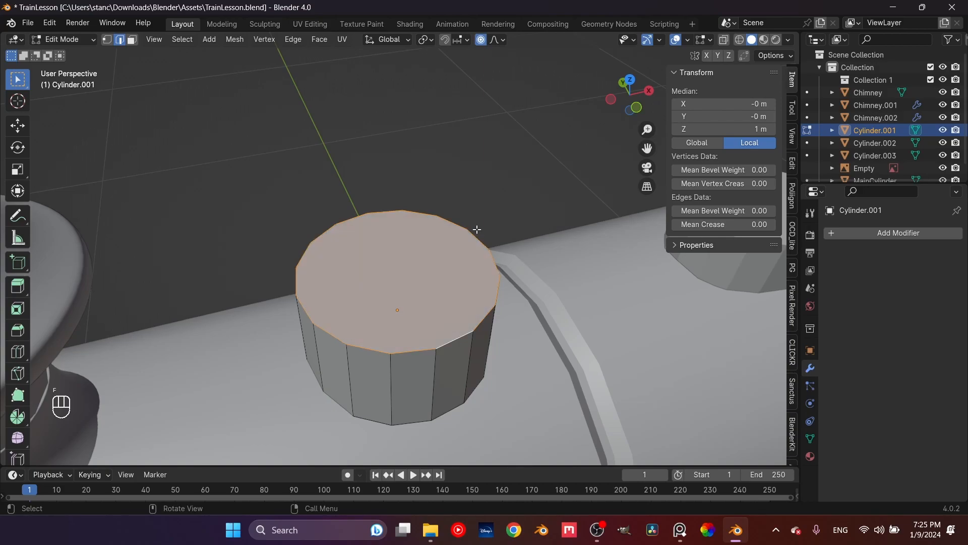
key(ctrl+z)
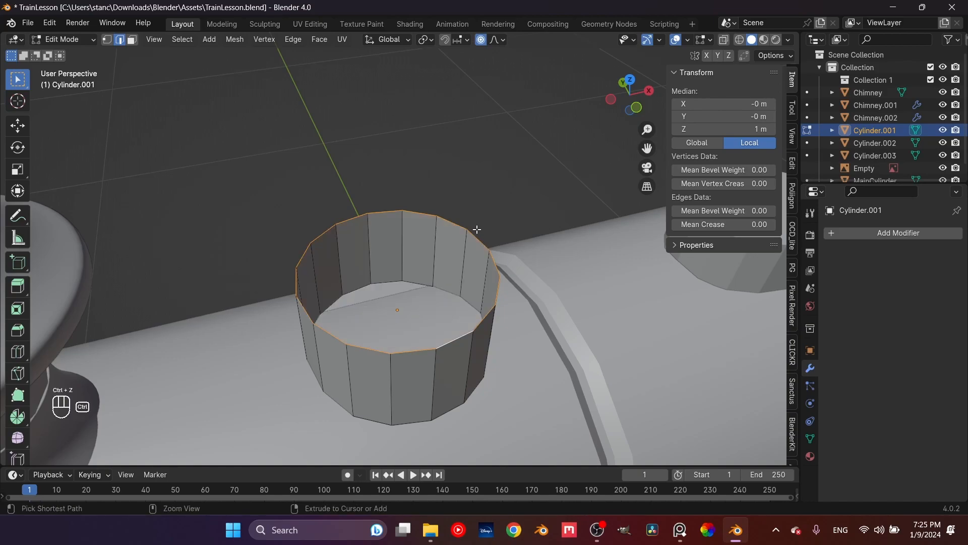
Step: Close the cylinder's open top with Grid Fill, using a span of 4 and an offset of 10
key(ctrl+f)
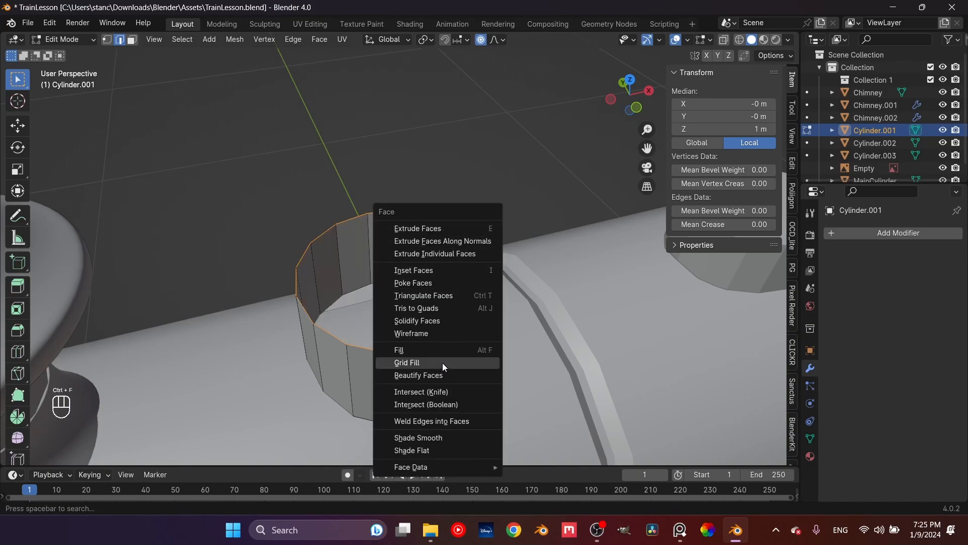
click(412, 363)
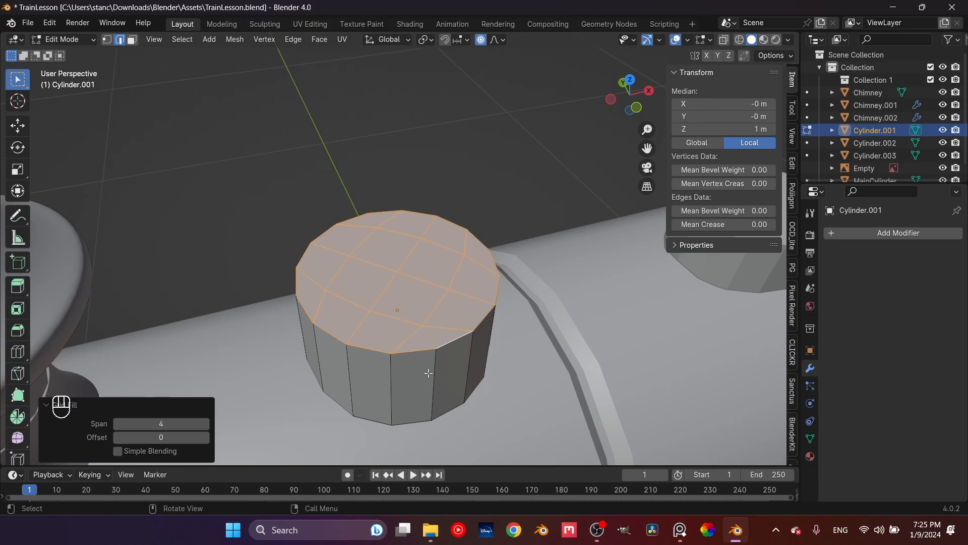
shift+drag(165, 438, 199, 438)
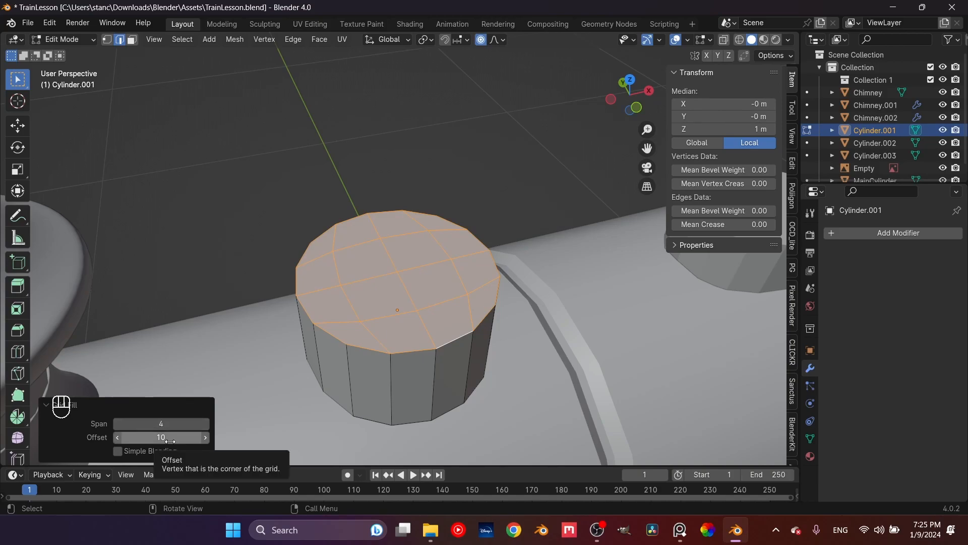
mouse_move(161, 424)
mouse_down()
mouse_move(197, 424)
mouse_move(155, 423)
mouse_up()
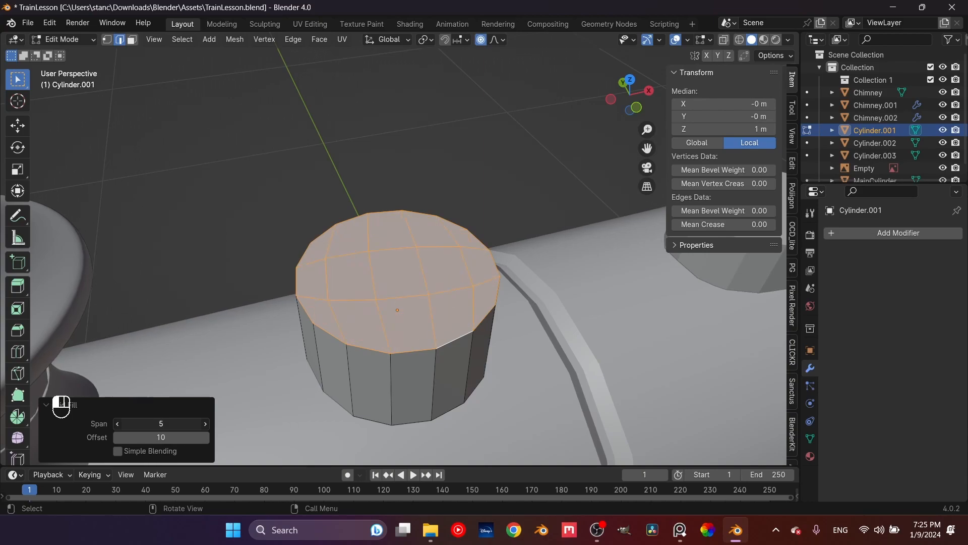
click(118, 424)
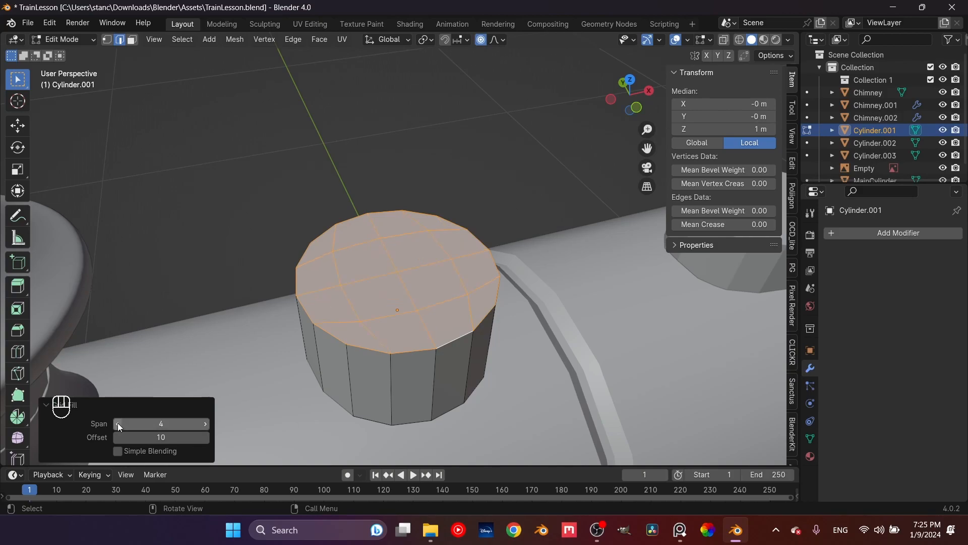
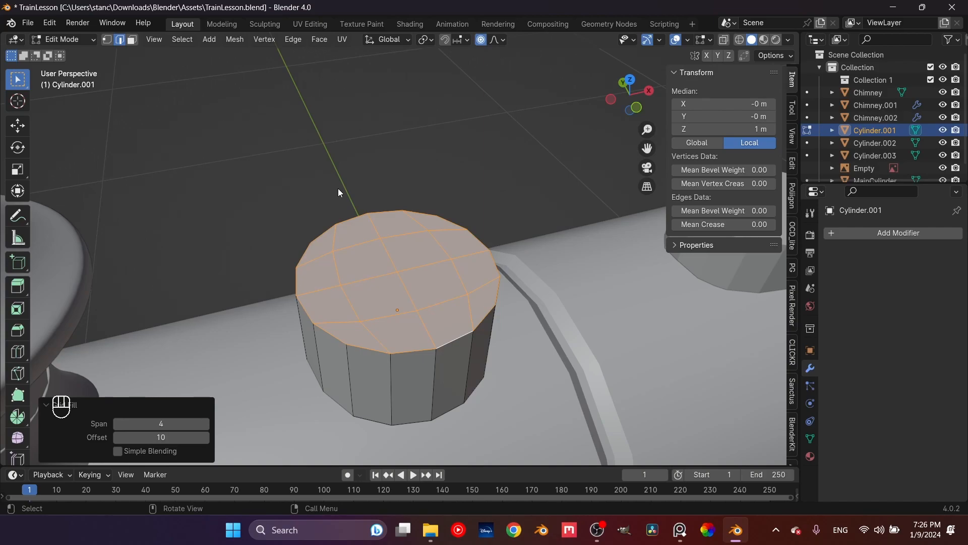
Step: Return the cylinder to Object Mode, view it from the top and apply its scale
key(Tab)
middle_drag(399, 262, 451, 353)
key(Tab)
click(476, 338)
key(Tab)
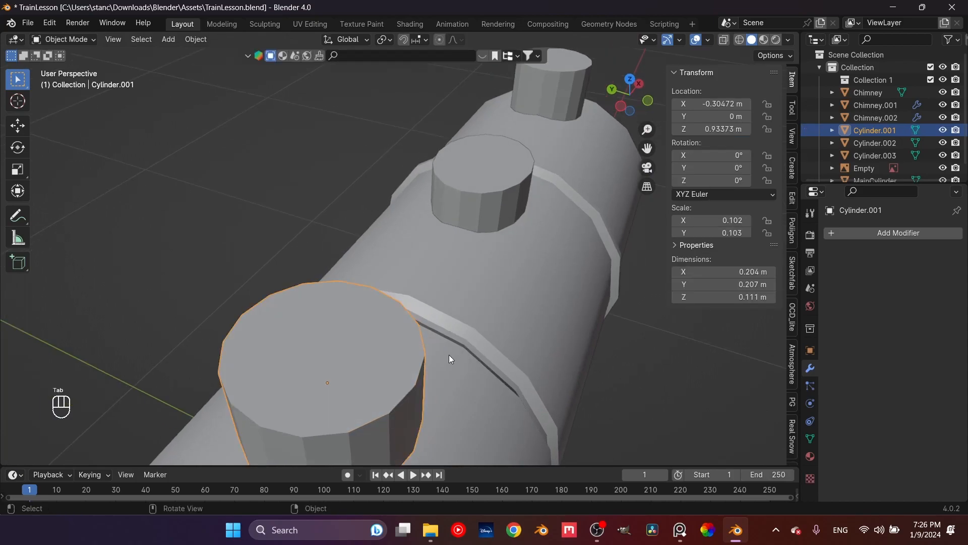
key(KP_7)
shift+middle_drag(270, 299, 428, 279)
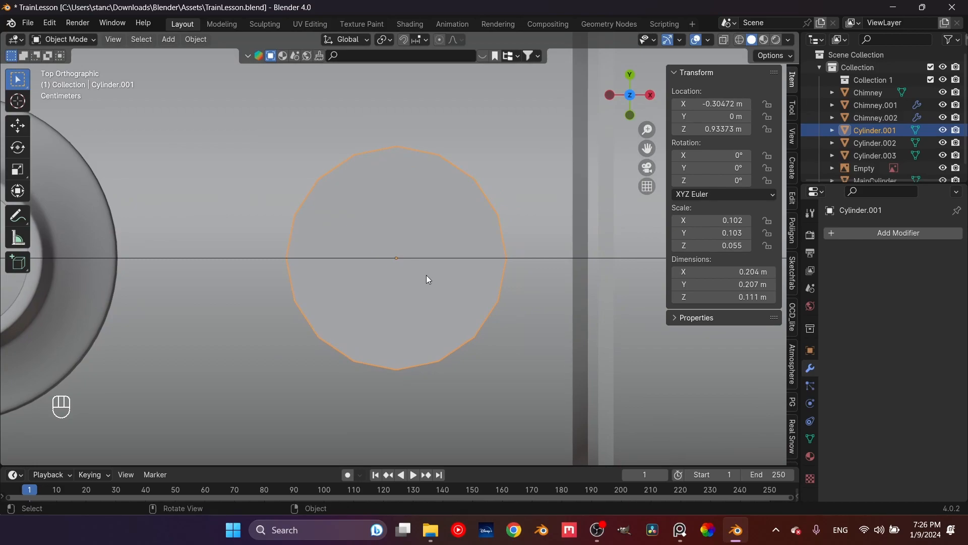
key(ctrl+a)
click(427, 277)
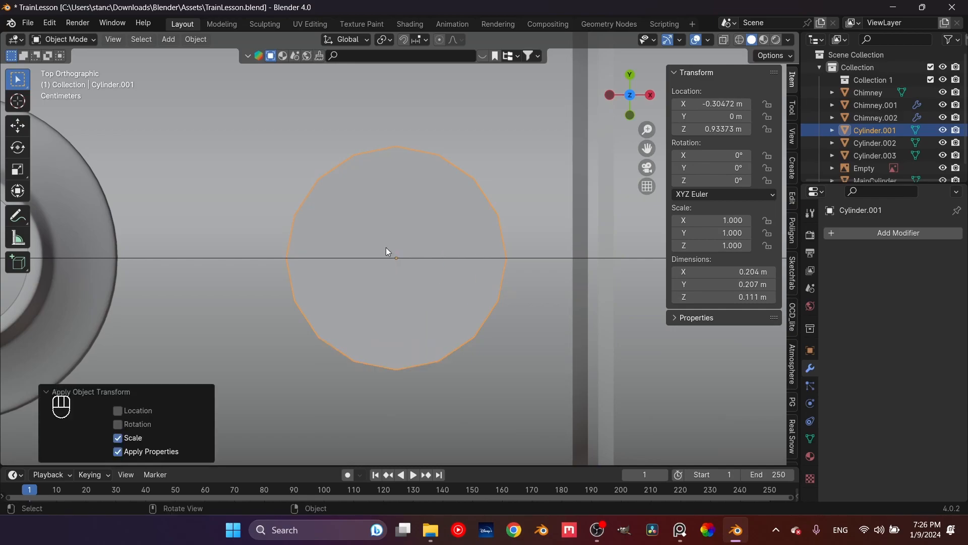
Step: Search the add-on preferences for "mirr" to check that Auto Mirror is enabled, and close the preferences
click(49, 24)
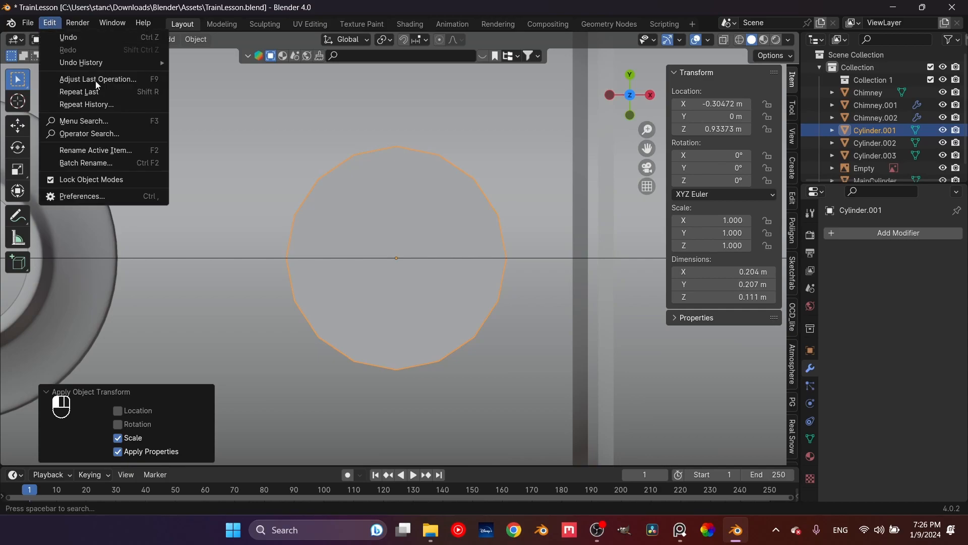
click(86, 196)
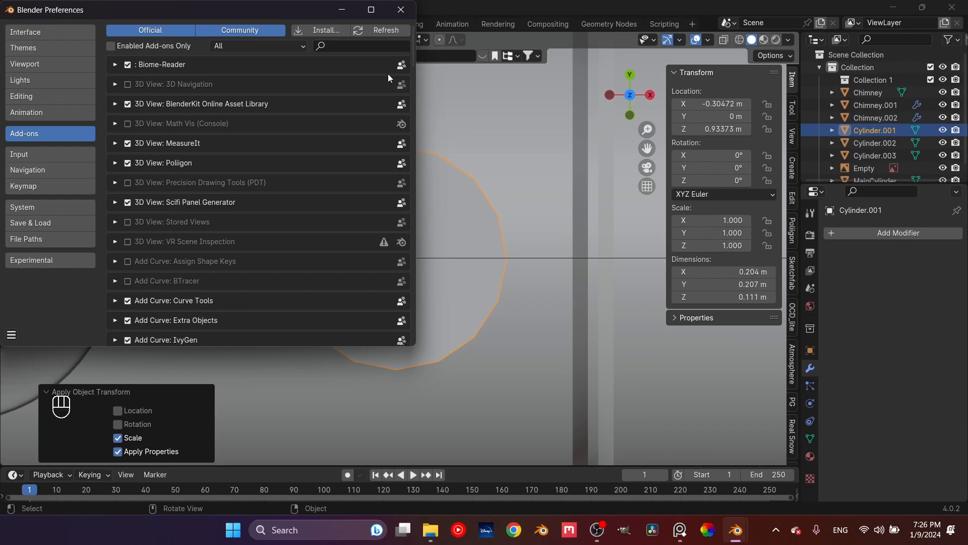
click(343, 49)
text(mirr)
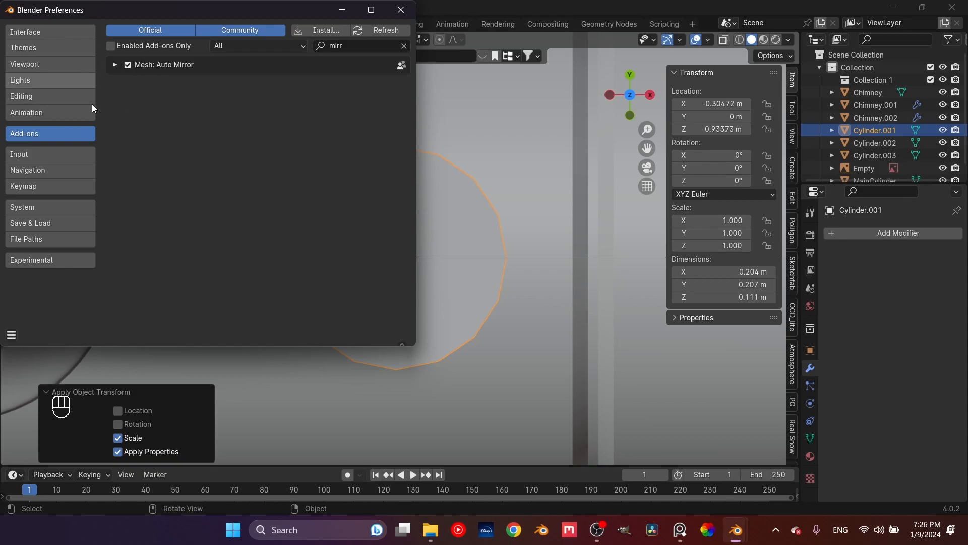
click(401, 10)
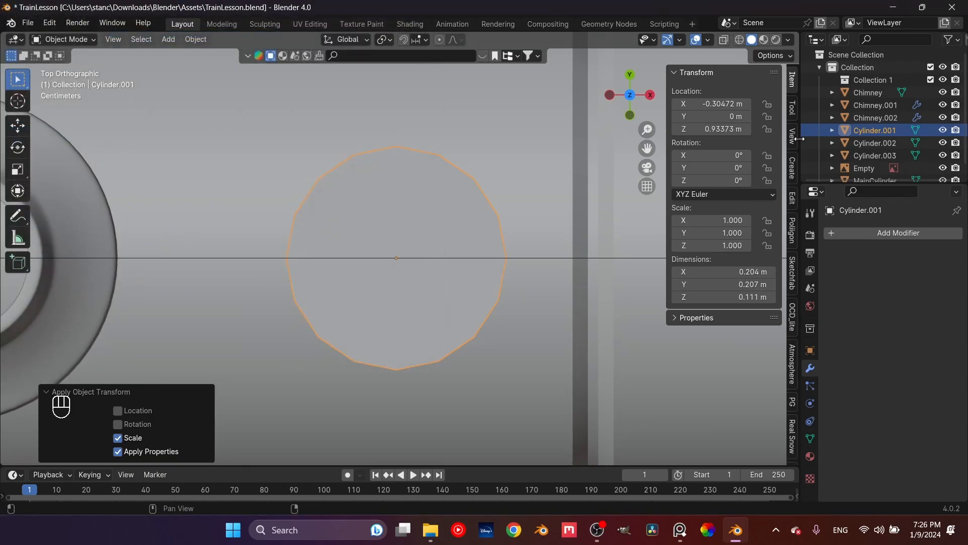
Step: Cut and mirror the cylinder along the Y axis with Auto Mirror, keeping the positive orientation
click(792, 201)
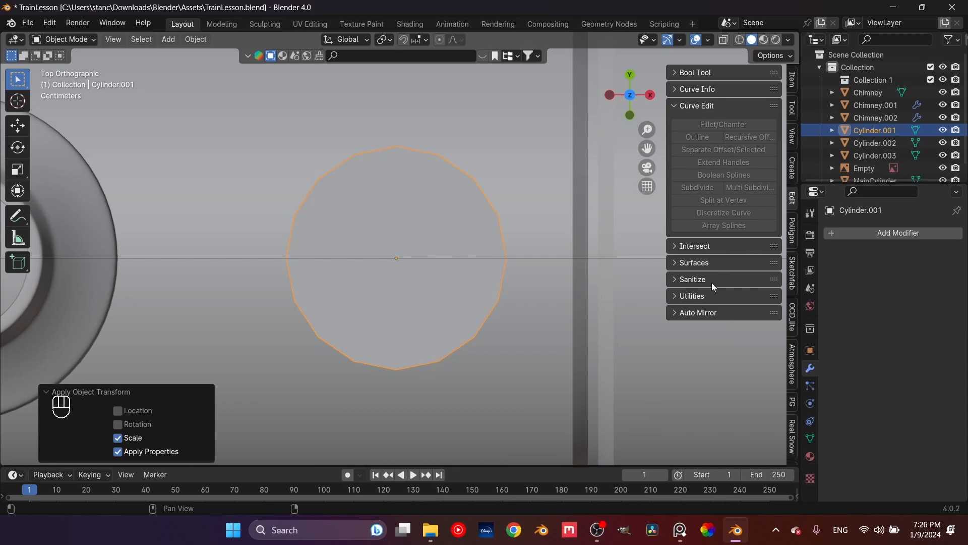
click(681, 314)
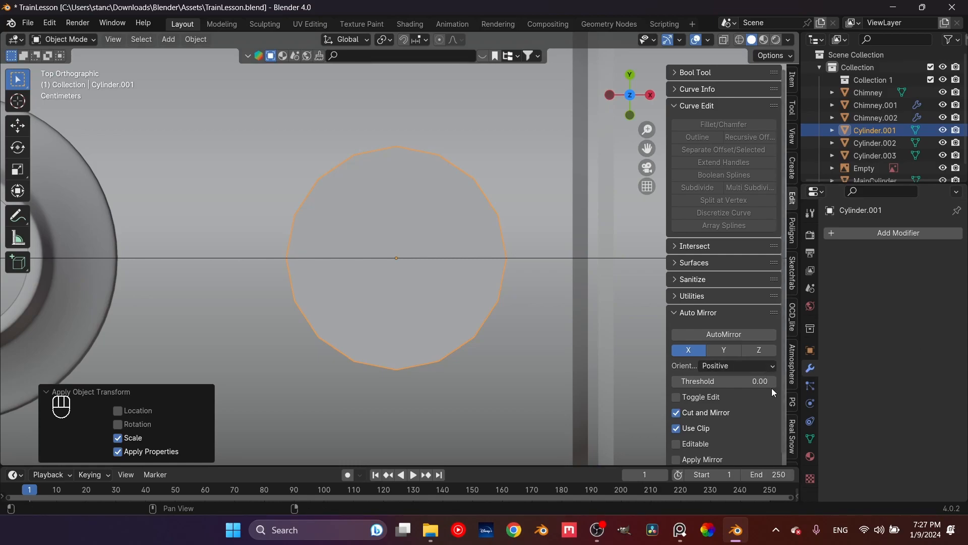
click(725, 353)
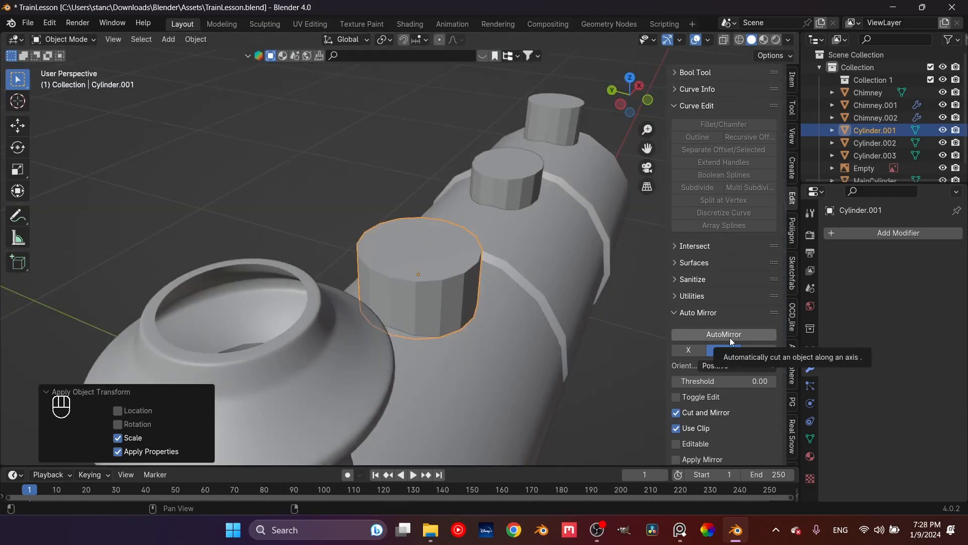
click(731, 335)
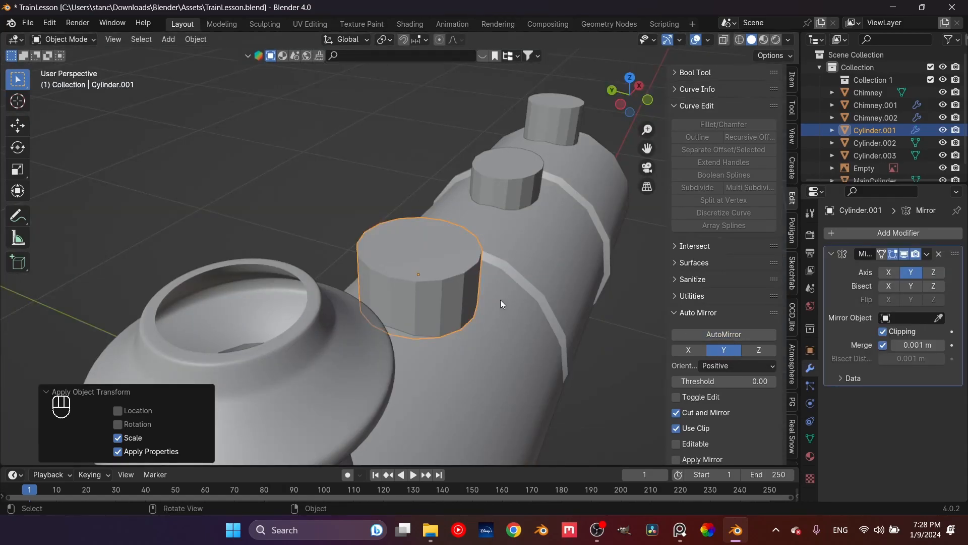
Step: Open the front cylinder in Edit Mode and select the outermost edges of its grid-filled top in edge selection mode
key(Tab)
key(KP_7)
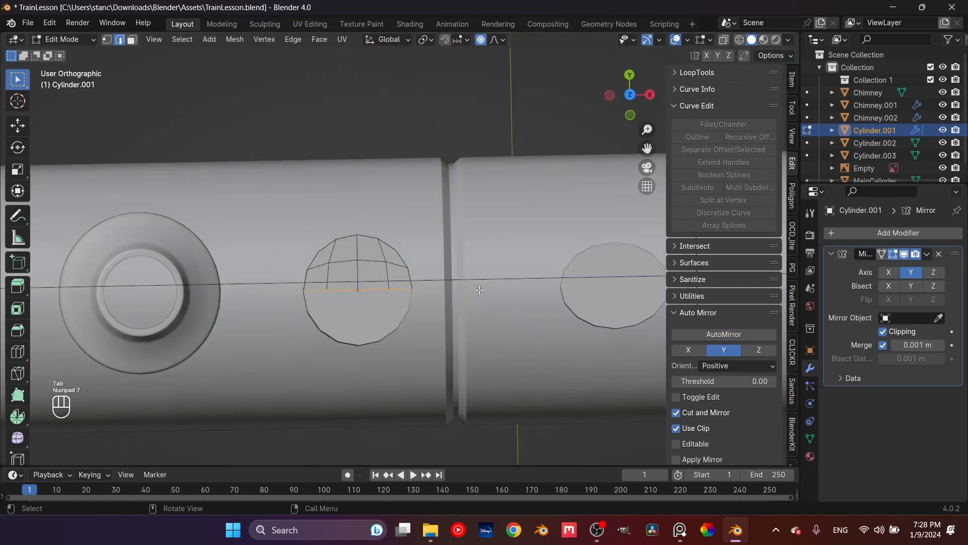
scroll(426, 289, up, 4)
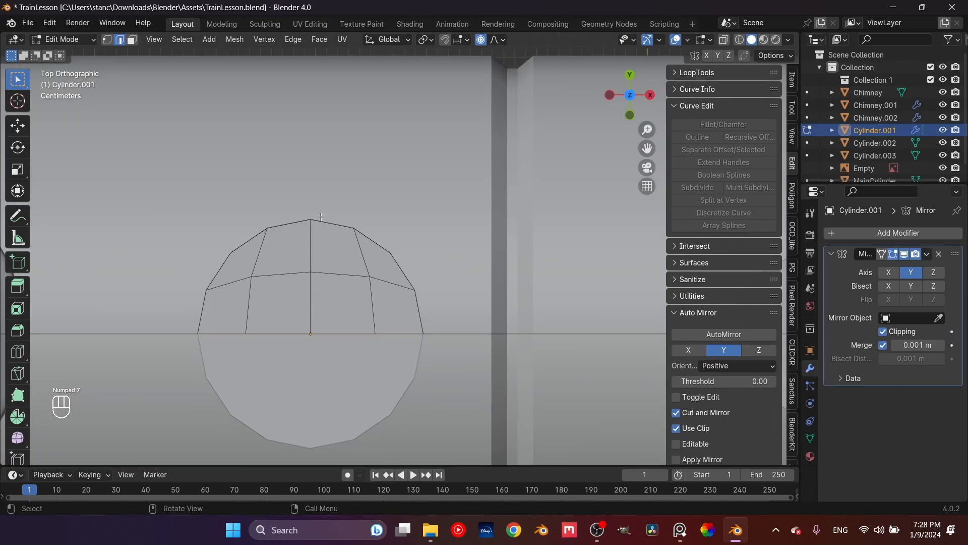
scroll(372, 239, down, 4)
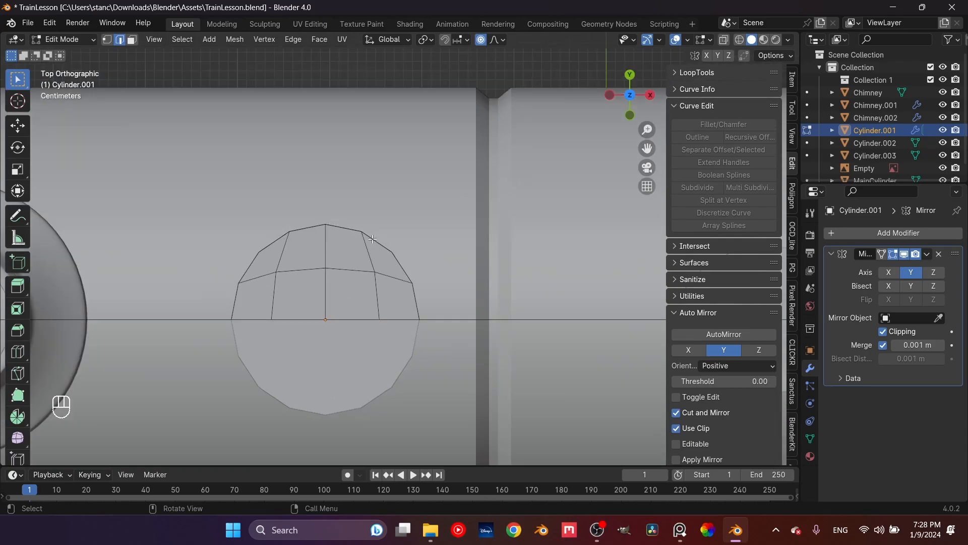
middle_drag(353, 273, 312, 340)
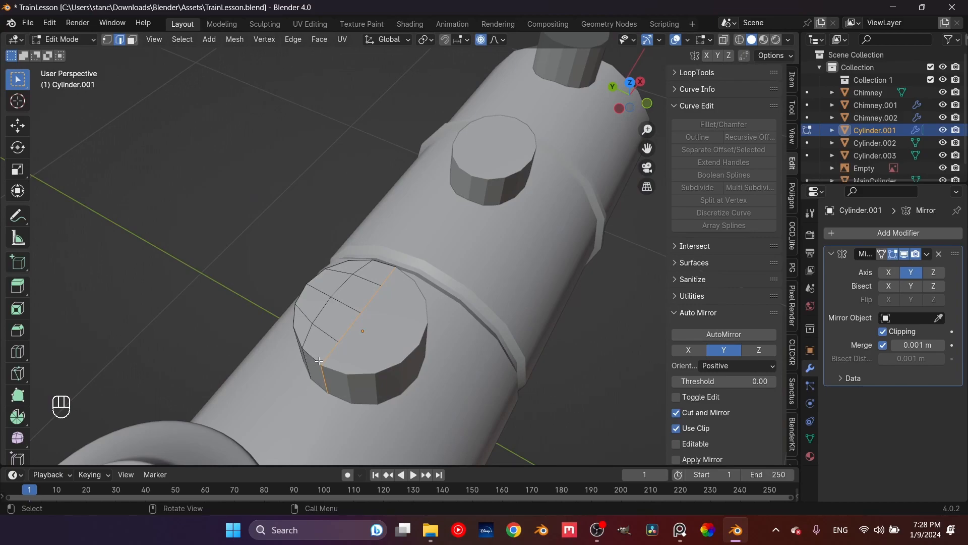
middle_drag(316, 321, 404, 320)
key(2)
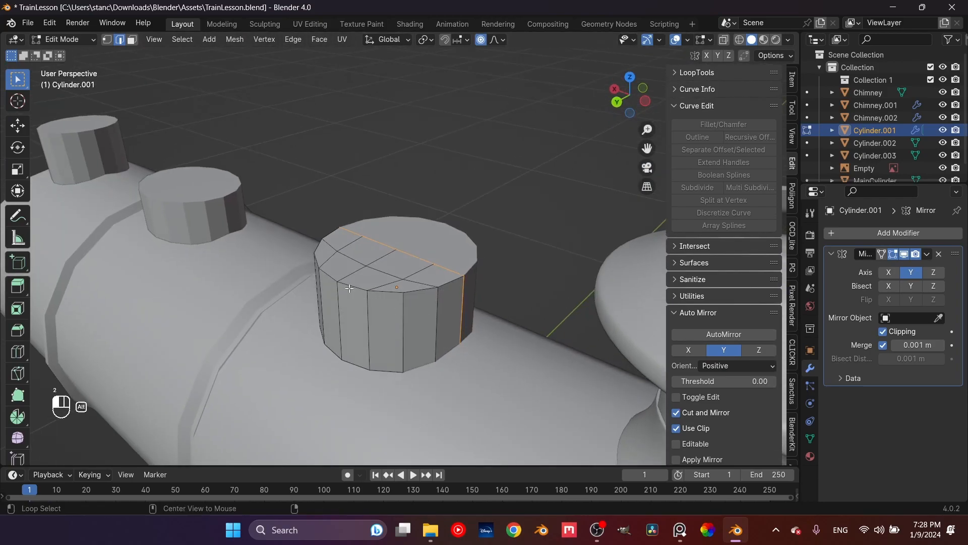
Step: Show the cylinder see-through in the left orthographic view and turn on proportional editing
key(KP_1)
scroll(470, 313, down, 2)
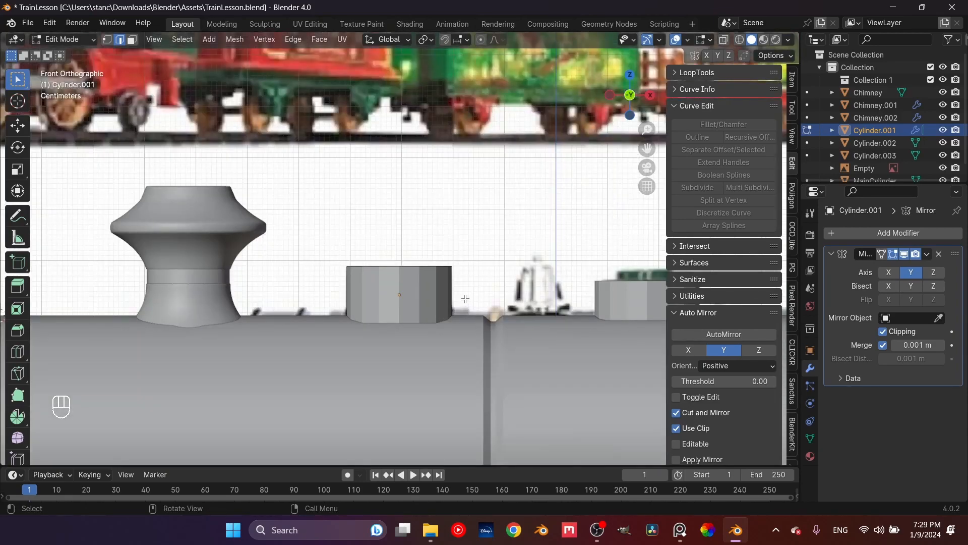
key(KP_3)
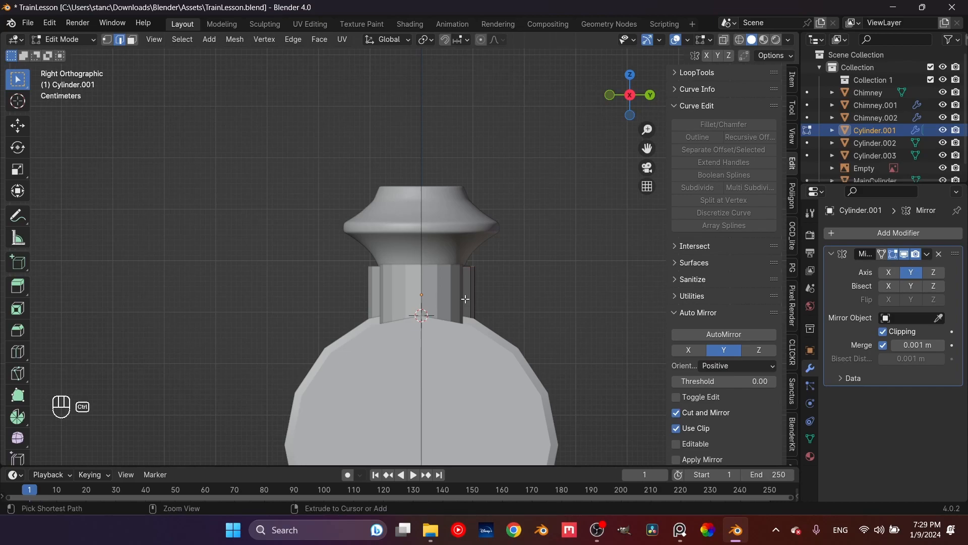
key(ctrl+KP_3)
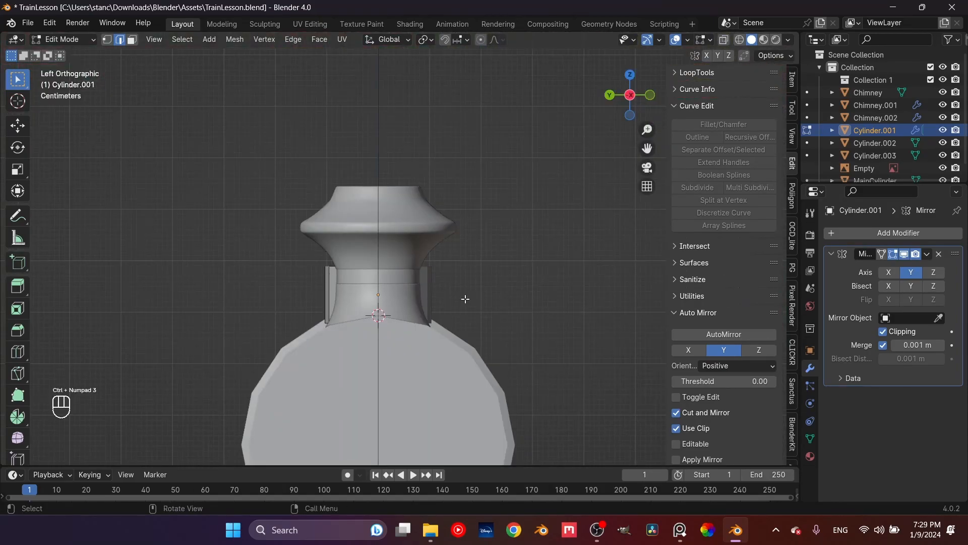
click(724, 41)
scroll(323, 237, up, 3)
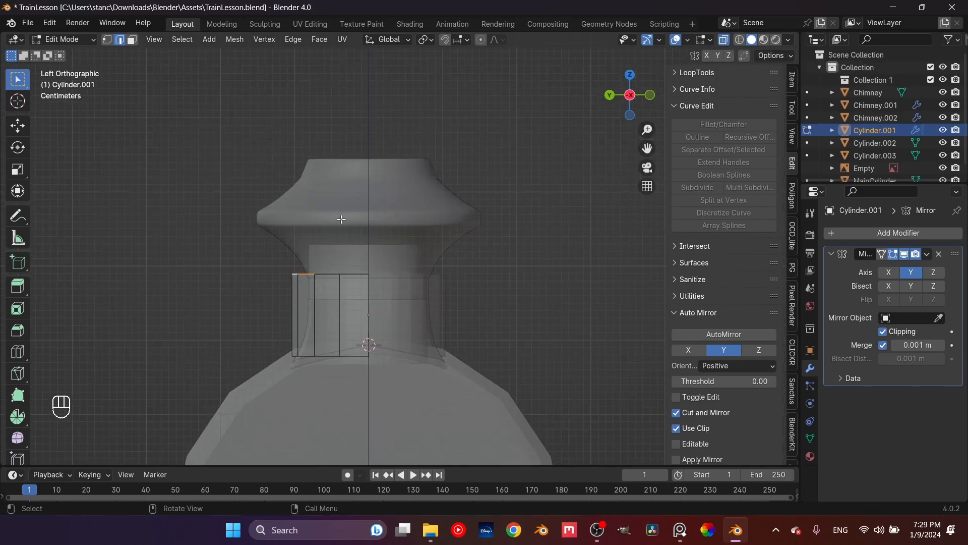
click(480, 40)
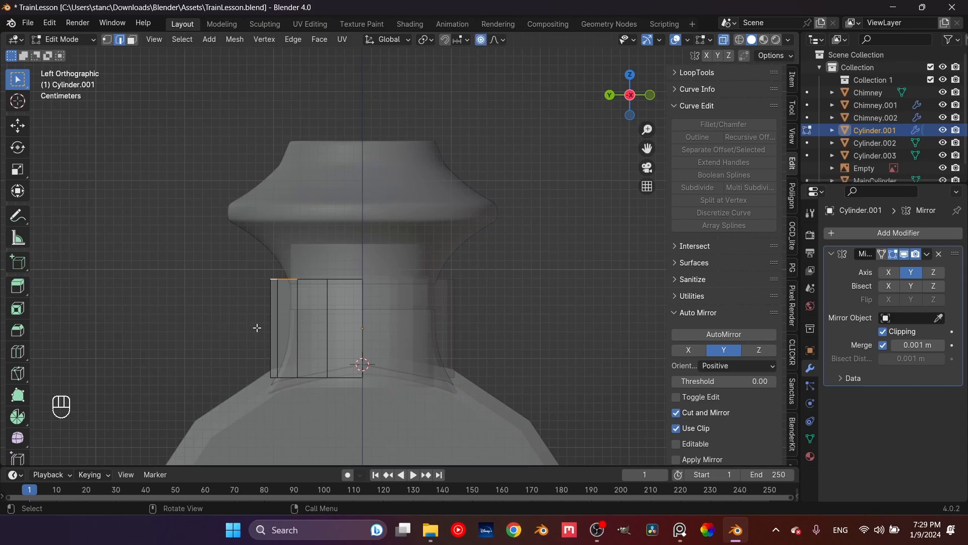
key(g)
key(z)
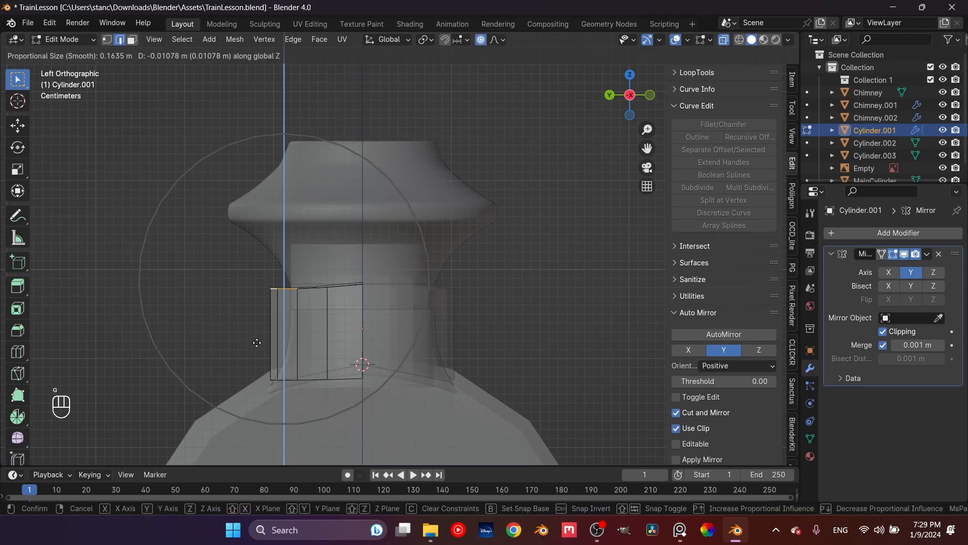
scroll(257, 343, up, 4)
scroll(257, 343, up, 4)
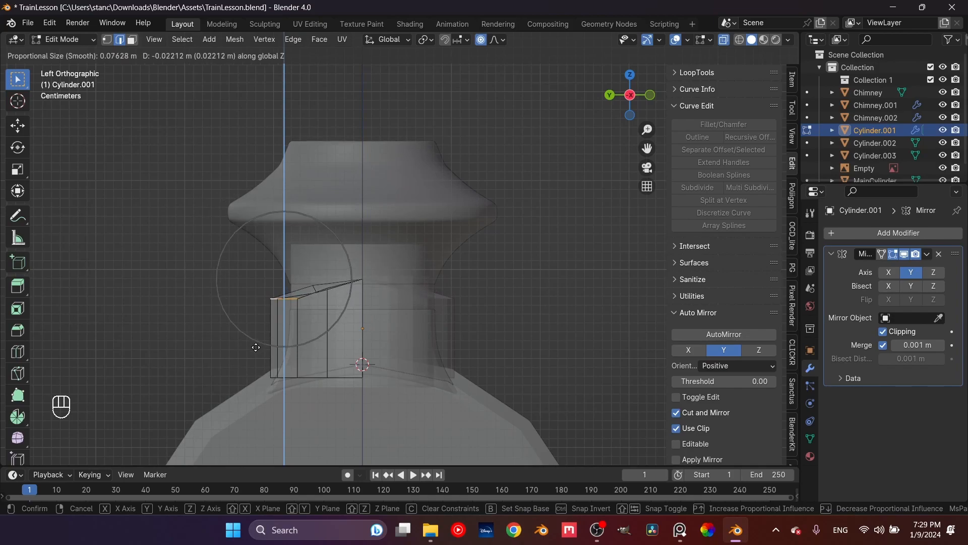
scroll(256, 347, up, 6)
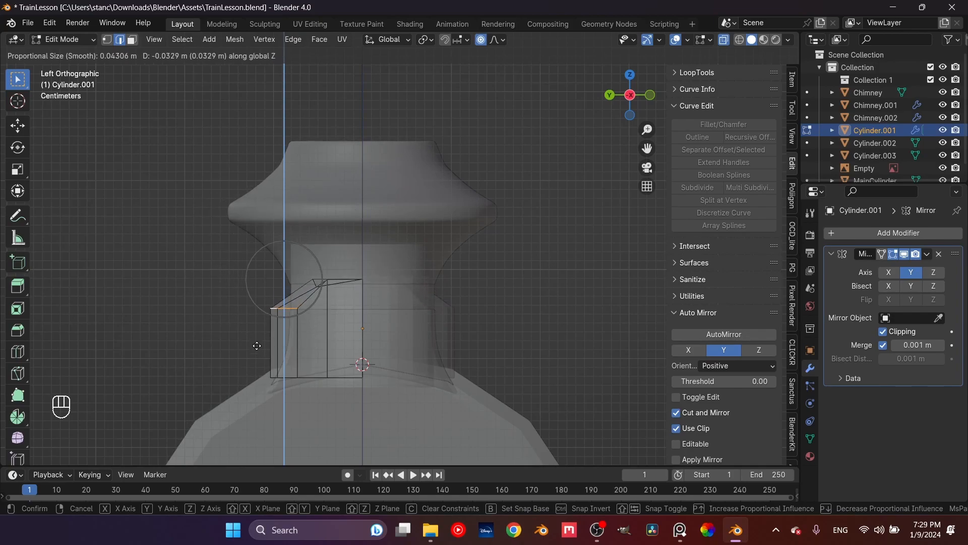
scroll(256, 329, down, 3)
scroll(257, 330, down, 3)
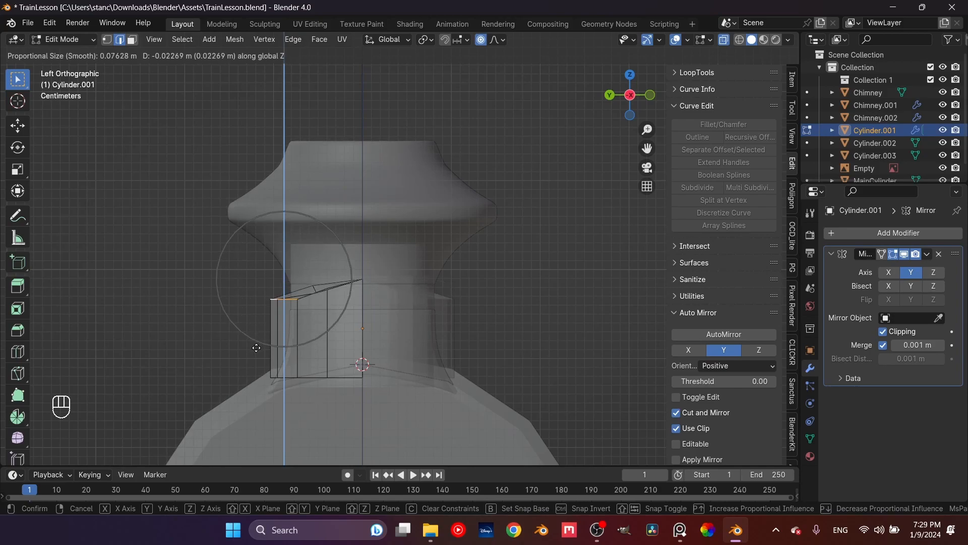
key(Escape)
Step: Set the proportional falloff to Linear and lower the selected outer top edges about 0.0147 m along Z with a proportional size of 0.076
click(493, 44)
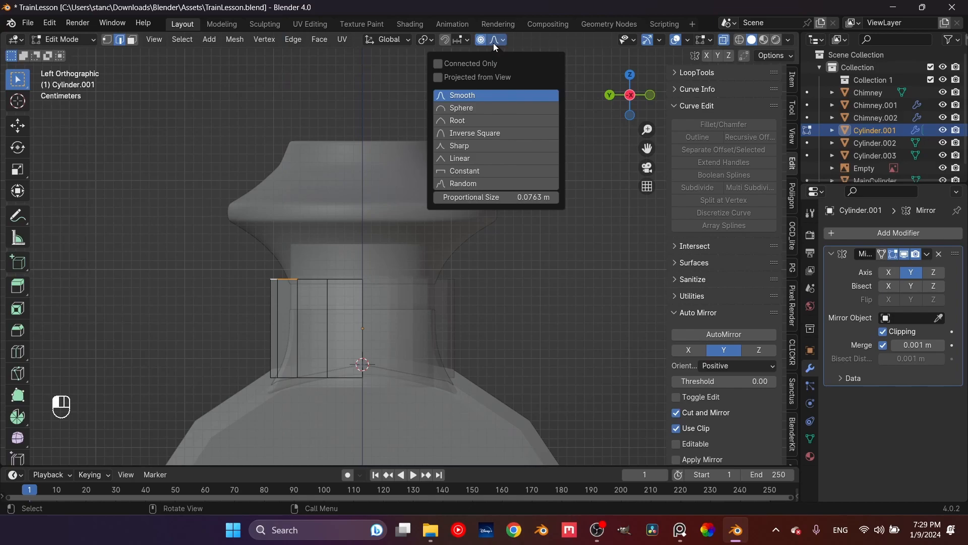
click(480, 159)
key(g)
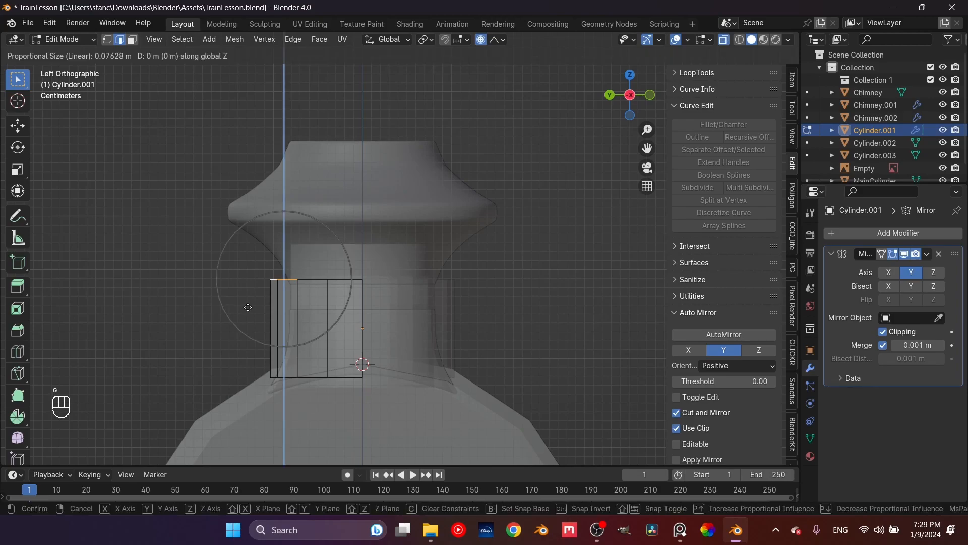
scroll(247, 307, down, 3)
scroll(248, 307, up, 3)
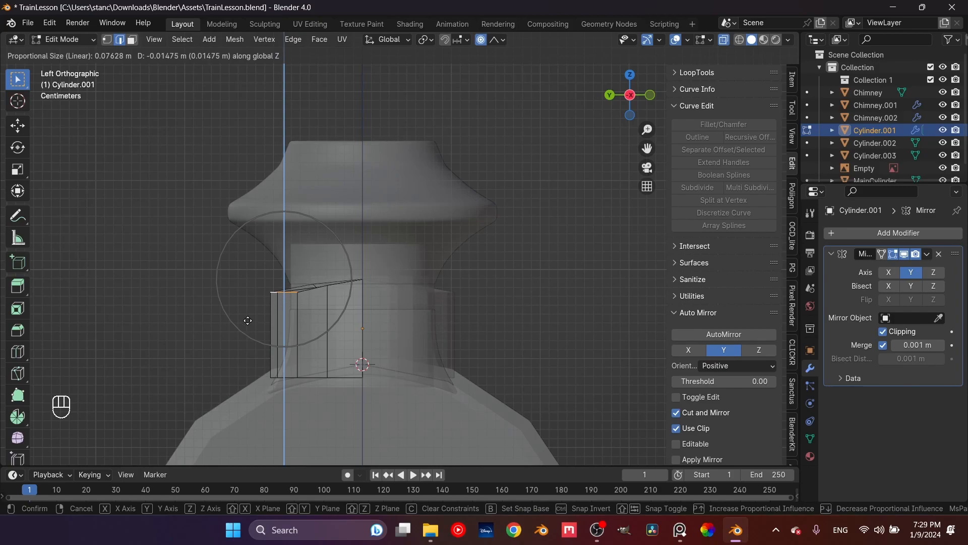
click(248, 320)
Step: Check the sloped top in perspective and undo the lowering of the outer top edges
middle_drag(227, 286, 512, 316)
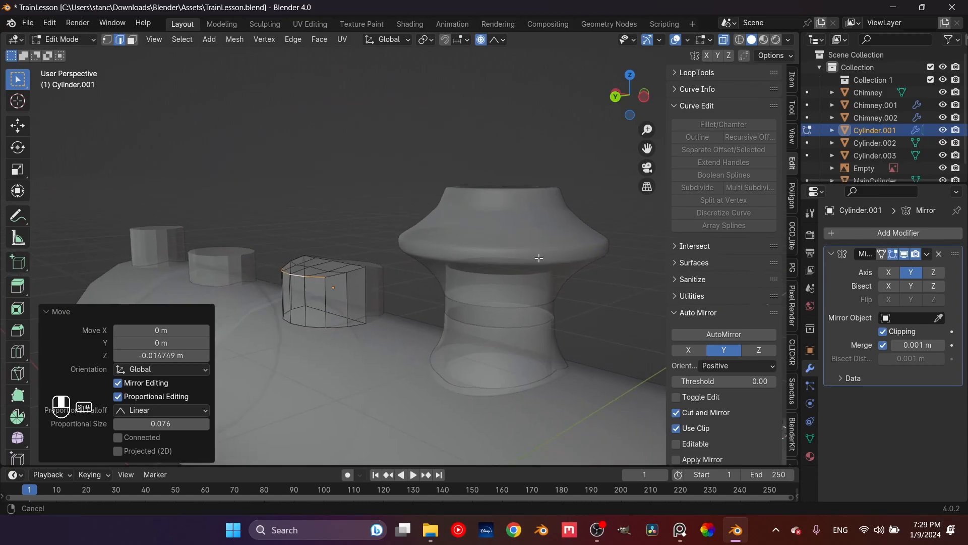
click(482, 40)
click(483, 39)
scroll(328, 305, up, 2)
scroll(329, 305, up, 2)
shift+middle_drag(353, 303, 429, 314)
key(Tab)
key(ctrl+z)
key(ctrl+z)
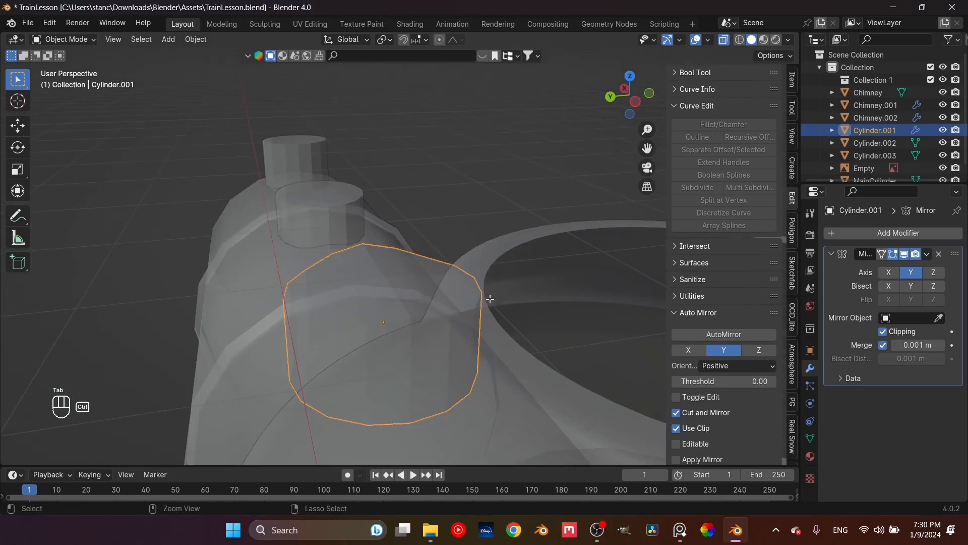
key(ctrl+z)
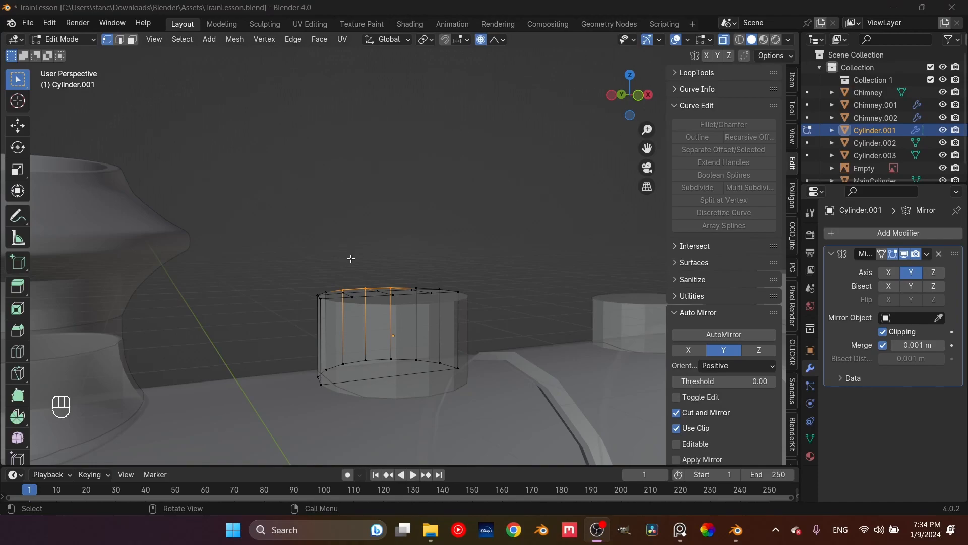
Step: Select the outermost top vertices in the left view and lower them about 0.0135 m along Z with linear falloff and proportional size 0.063
click(280, 275)
key(ctrl+KP_3)
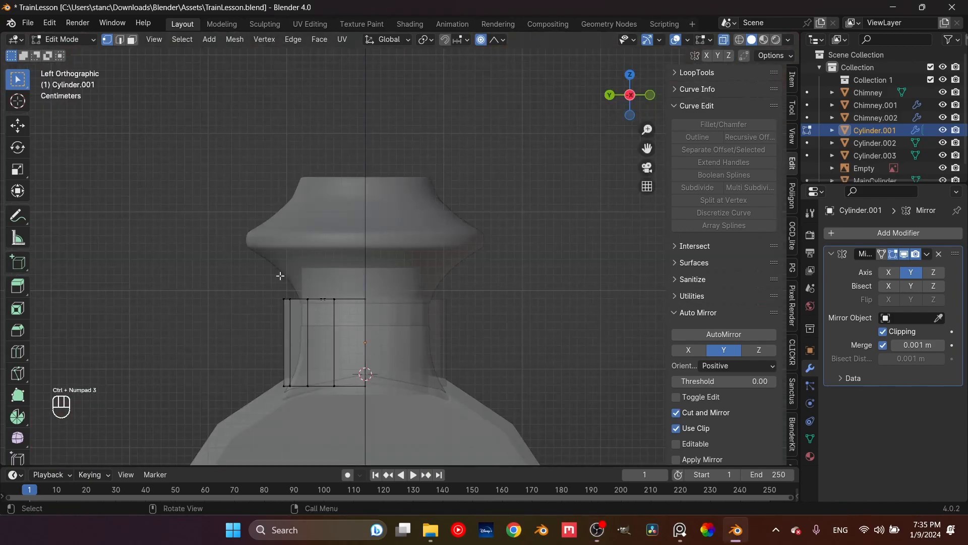
drag(266, 291, 298, 323)
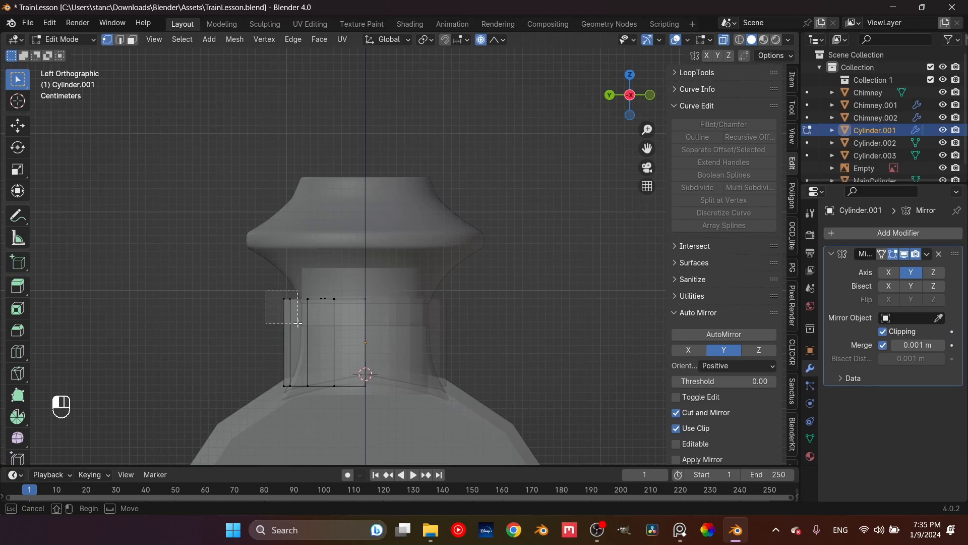
drag(298, 323, 298, 322)
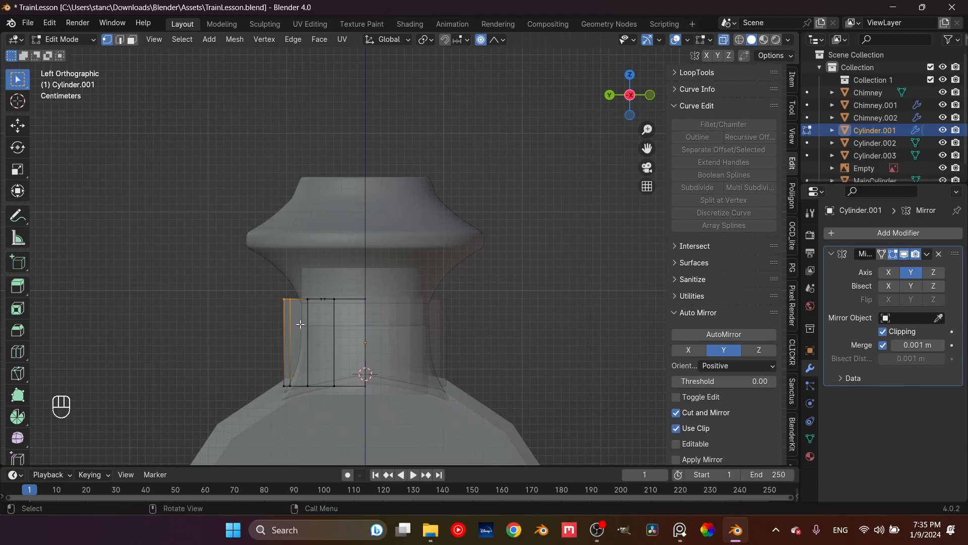
click(504, 42)
key(g)
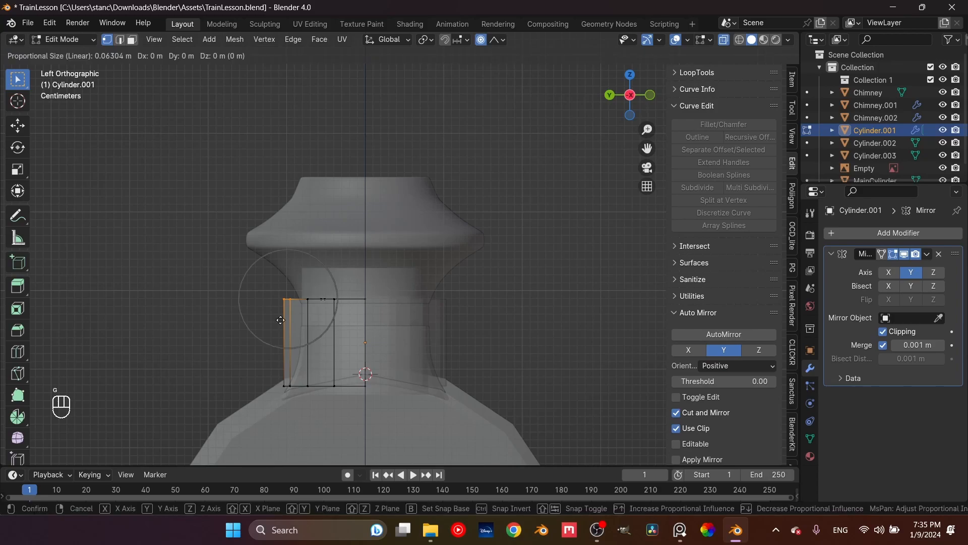
key(z)
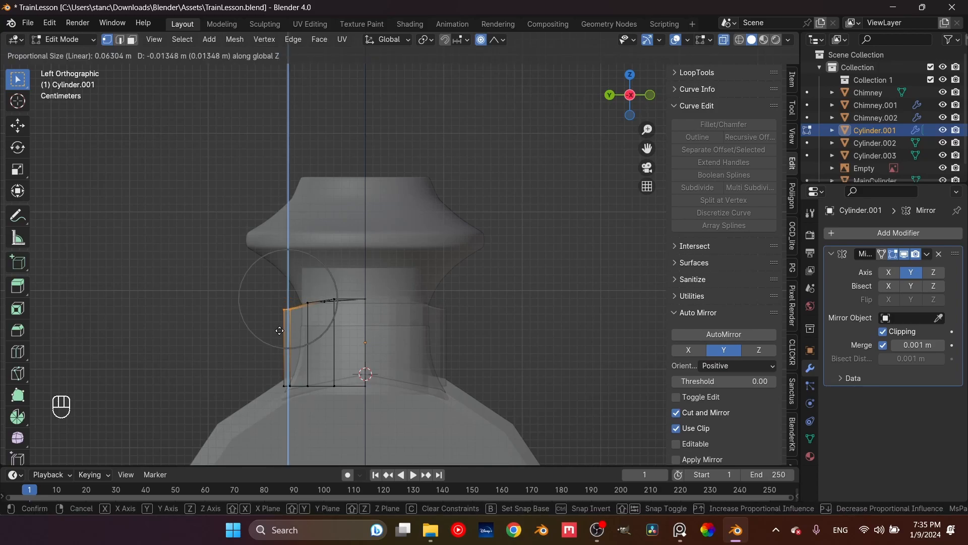
click(280, 330)
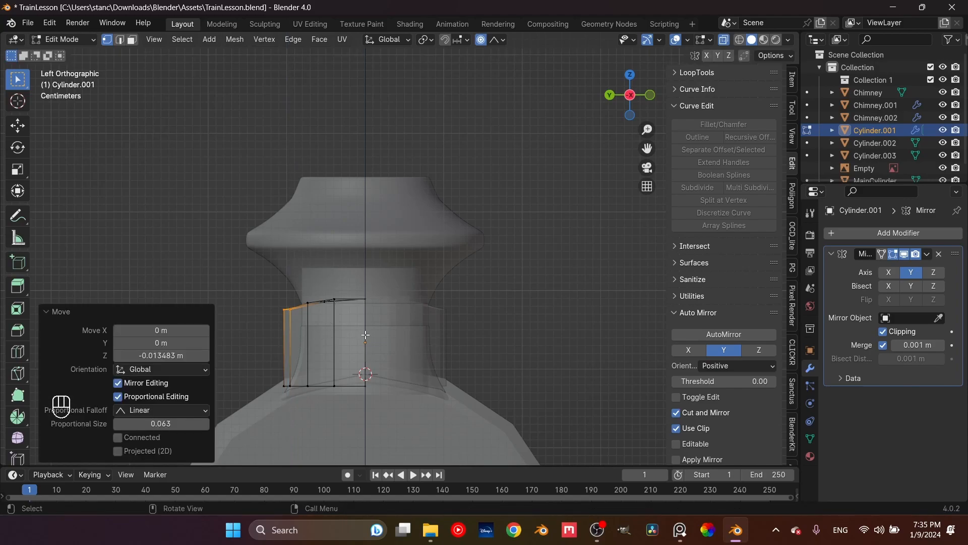
Step: Select the top vertices at both ends in the front view and lower them about 0.0107 m along Z with linear falloff and proportional size 0.047
key(KP_1)
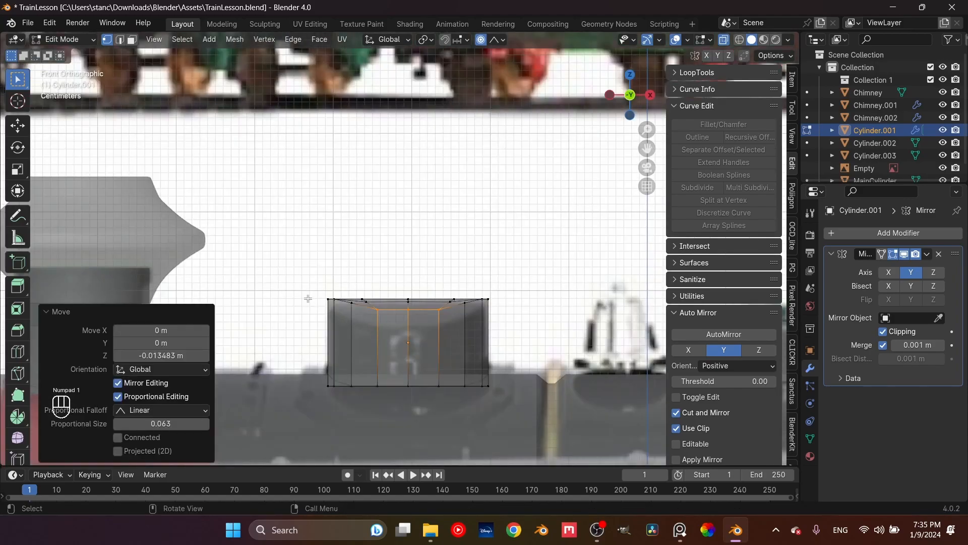
click(339, 328)
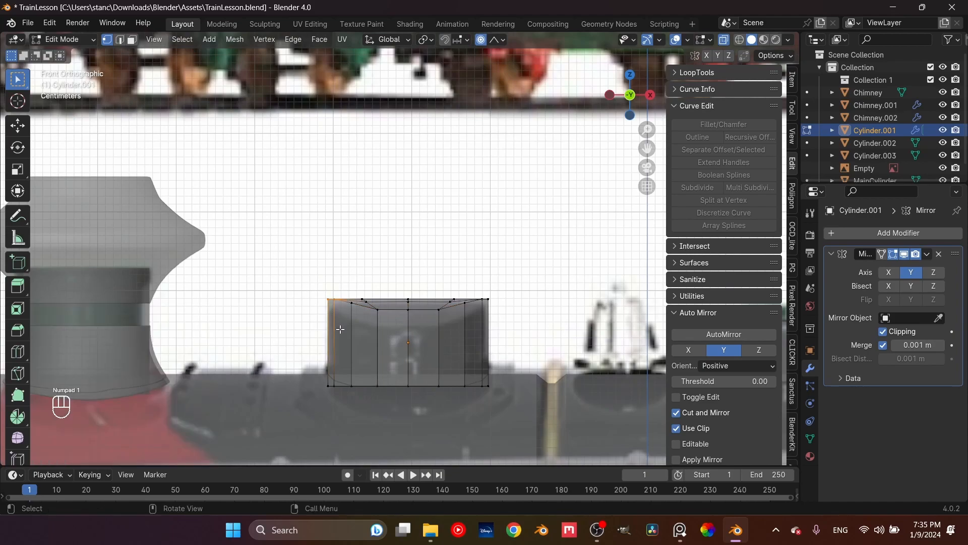
scroll(341, 329, up, 8)
middle_drag(322, 357, 328, 400)
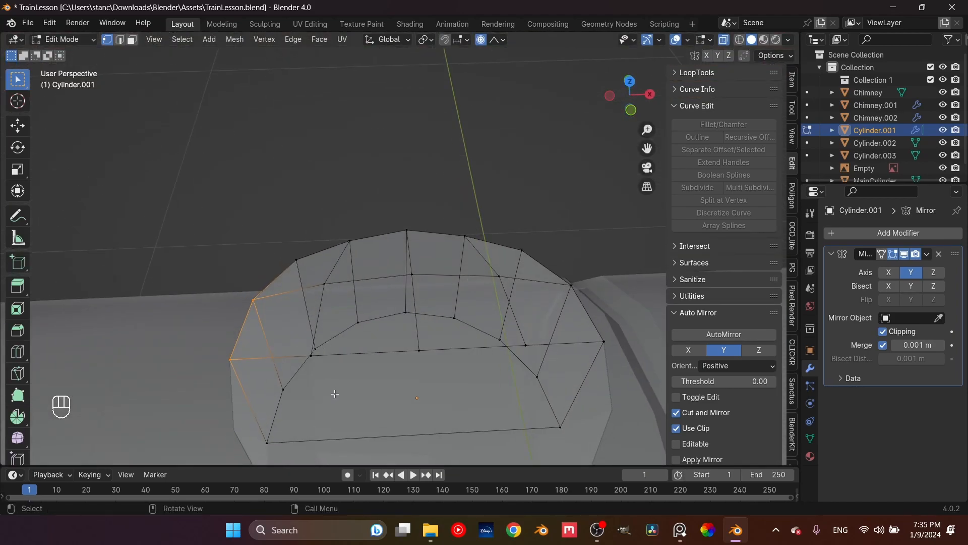
key(KP_1)
scroll(409, 382, down, 3)
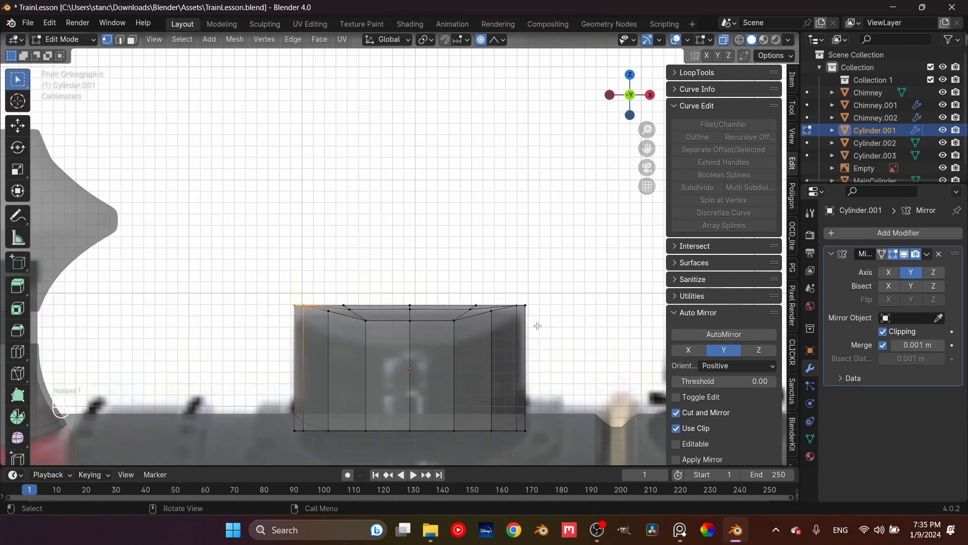
key(shift)
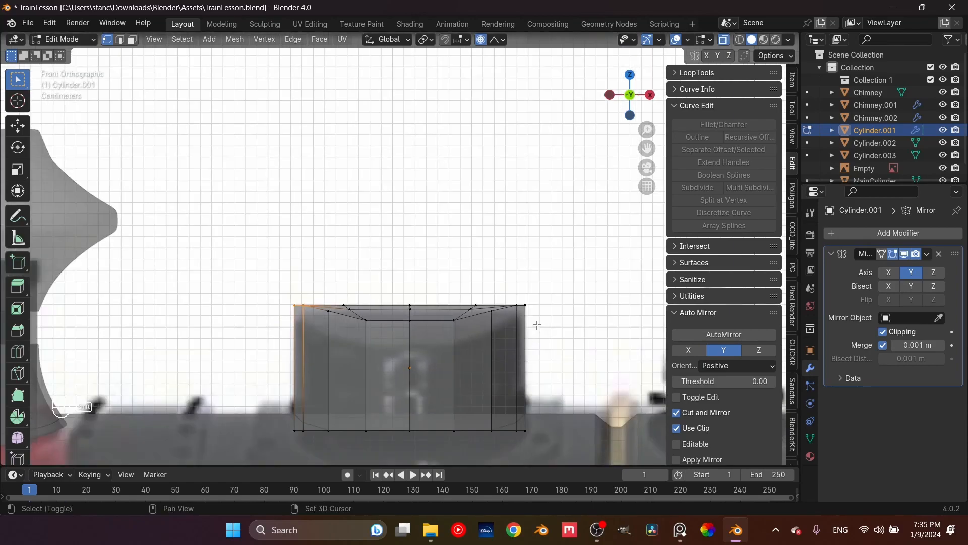
shift+click(508, 323)
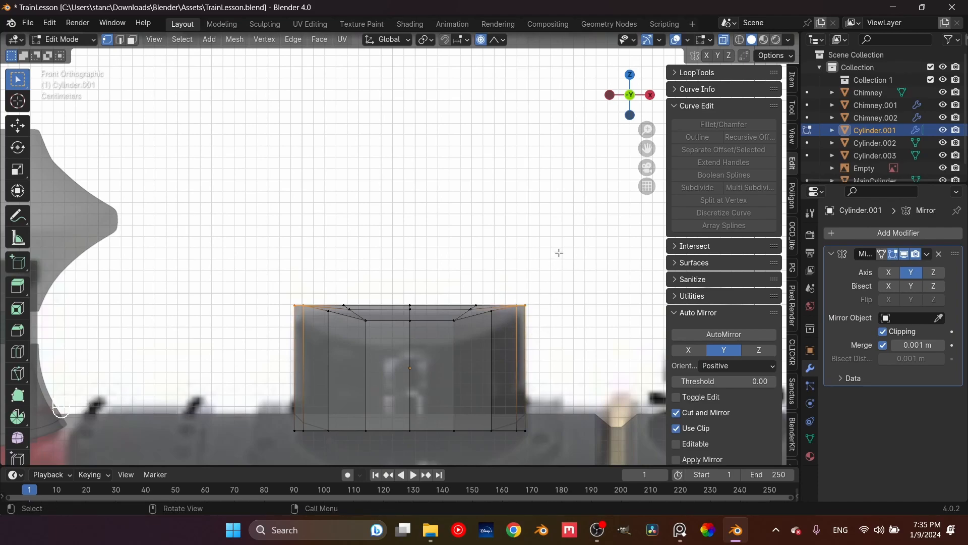
key(g)
key(z)
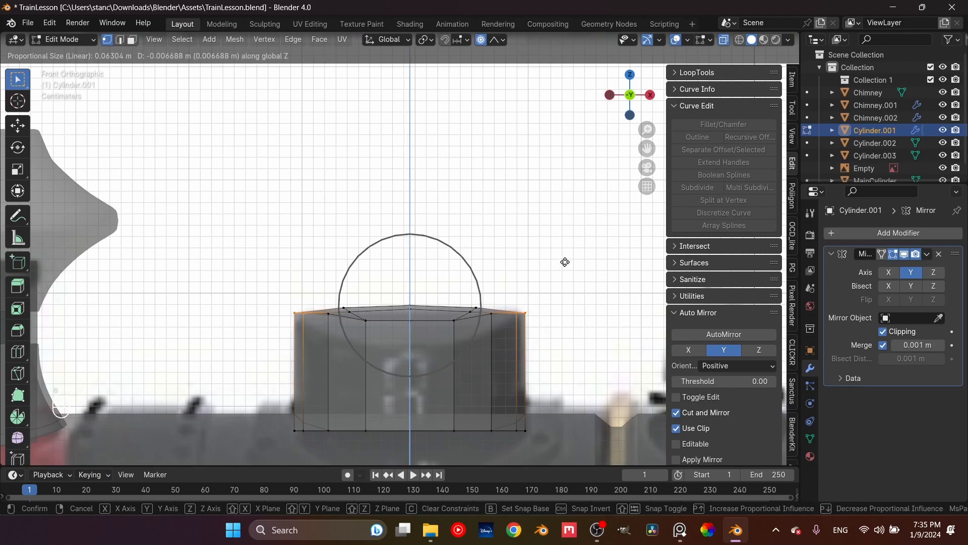
scroll(566, 265, down, 3)
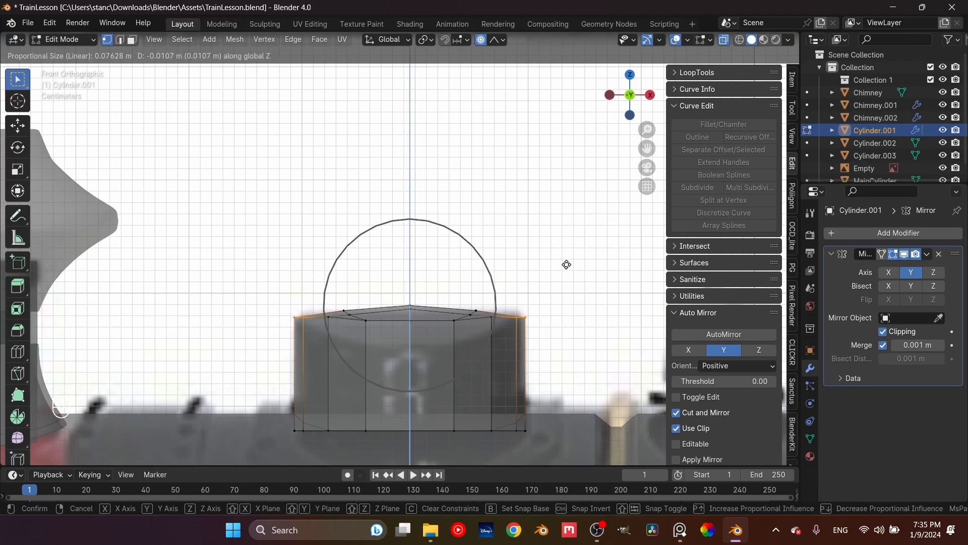
scroll(566, 265, up, 3)
scroll(566, 265, up, 3)
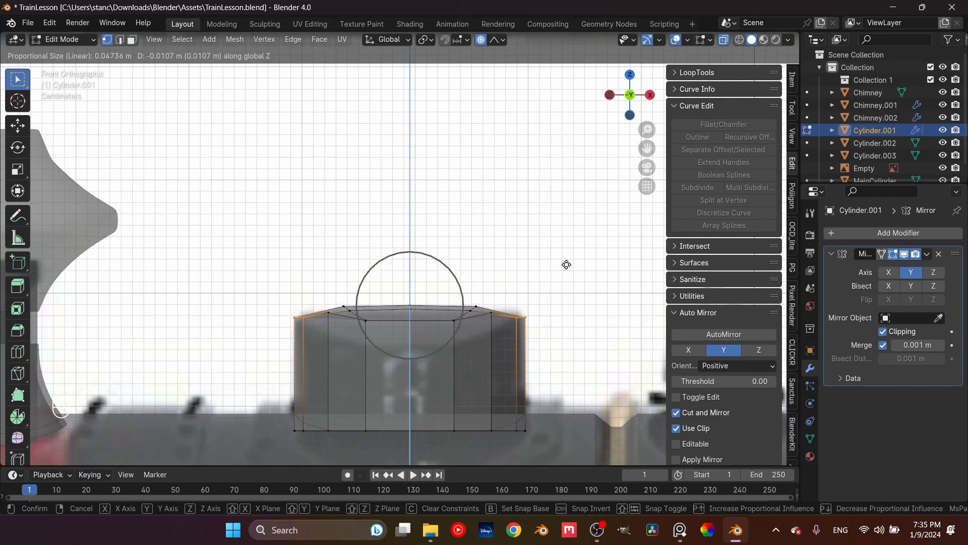
click(567, 265)
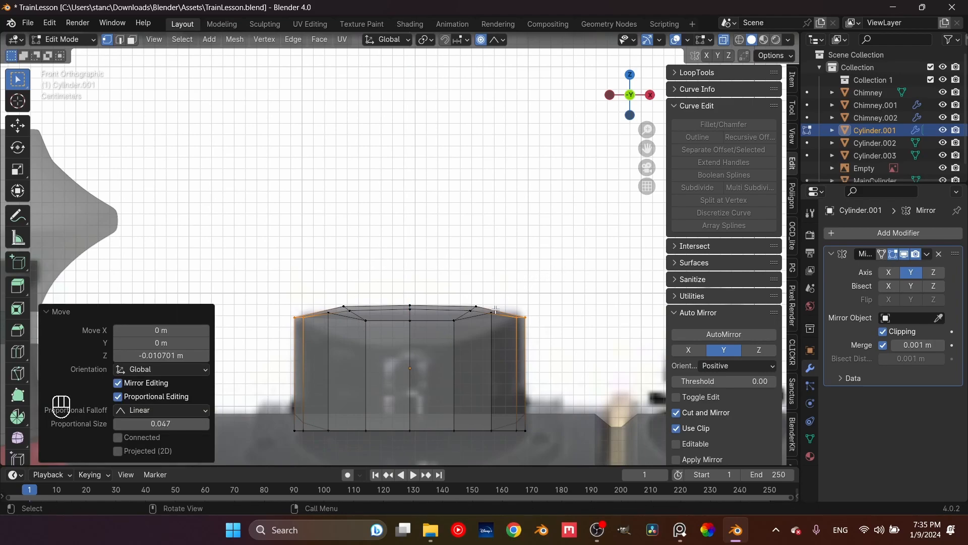
Step: Turn off proportional editing with the two top-rim vertices between the lowered outer sides selected
middle_drag(462, 346, 510, 379)
middle_drag(419, 304, 494, 282)
shift+middle_drag(368, 371, 612, 338)
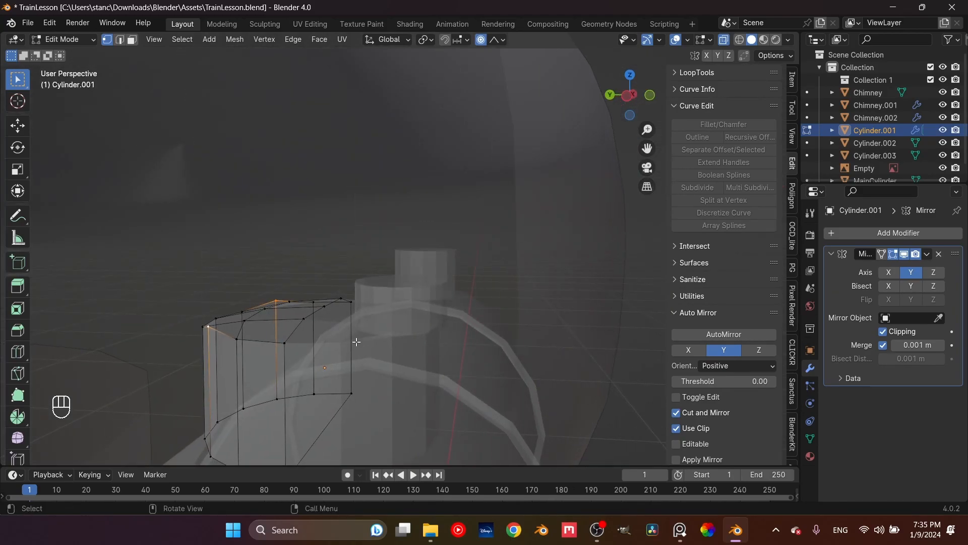
click(478, 42)
key(z)
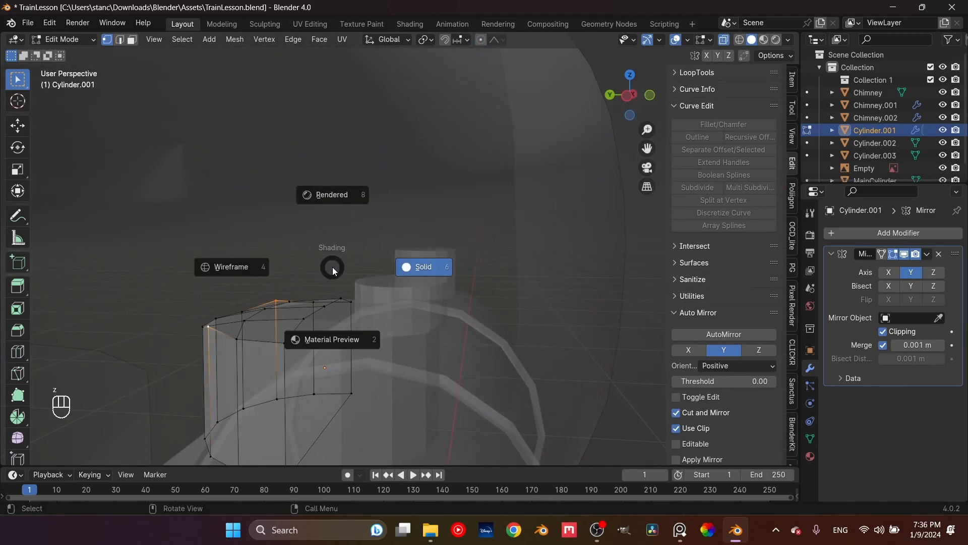
Step: Try to lower the two selected top-rim vertices about 0.0041 m along Z, plus another 0.0019 m in the back orthographic view
key(g)
key(z)
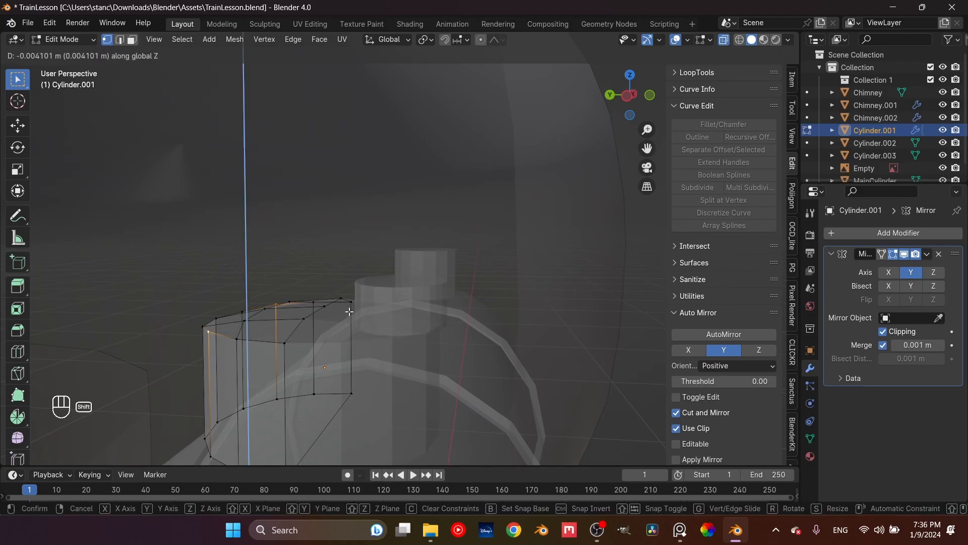
click(349, 312)
key(ctrl+KP_1)
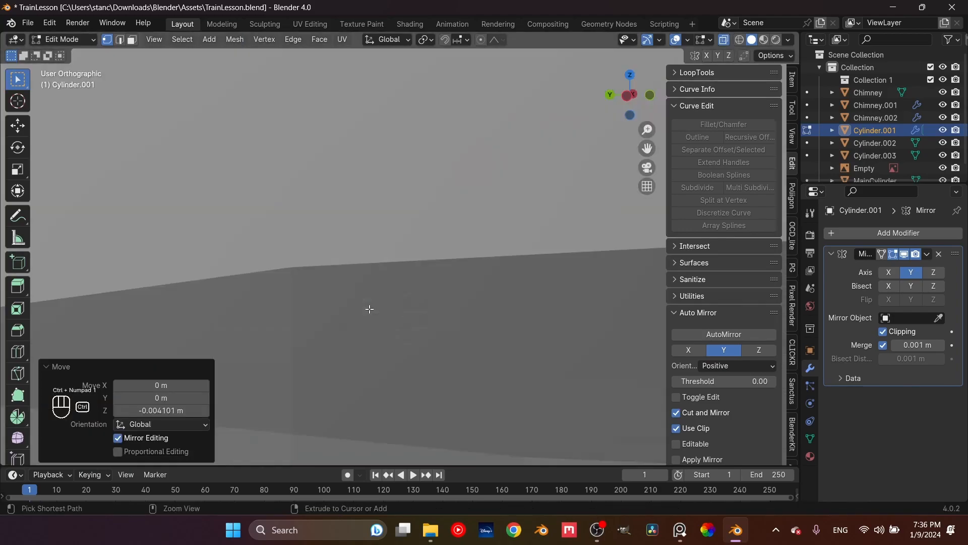
scroll(384, 326, down, 10)
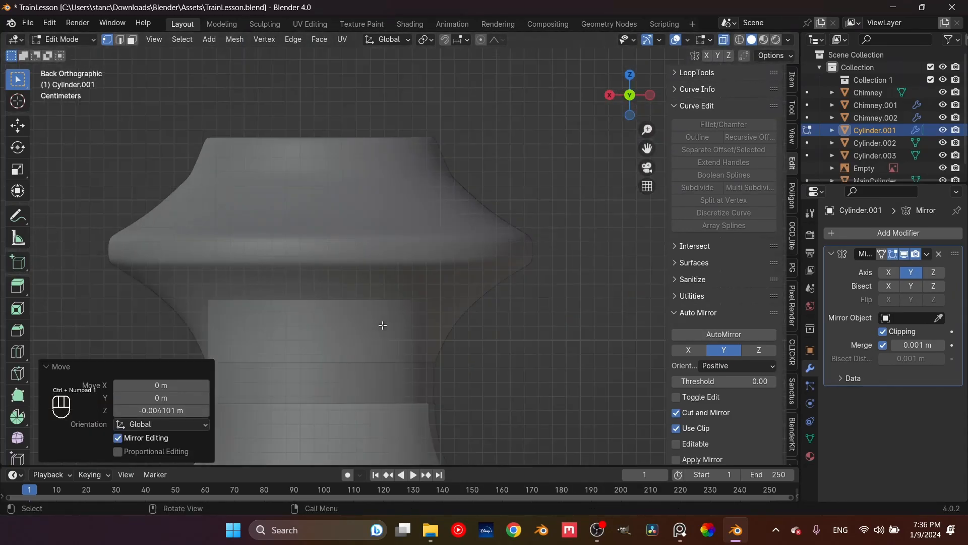
shift+middle_drag(521, 307, 527, 303)
key(KP_Decimal)
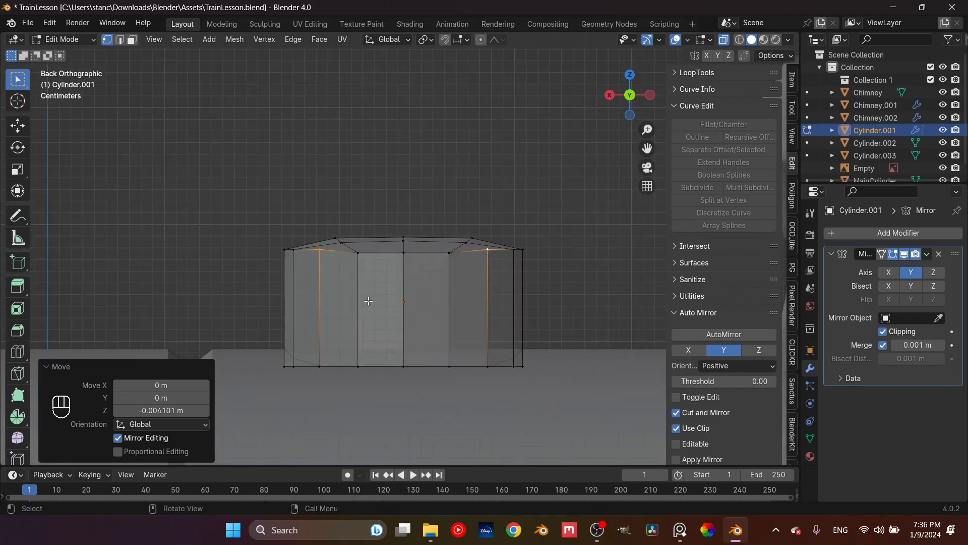
key(g)
key(z)
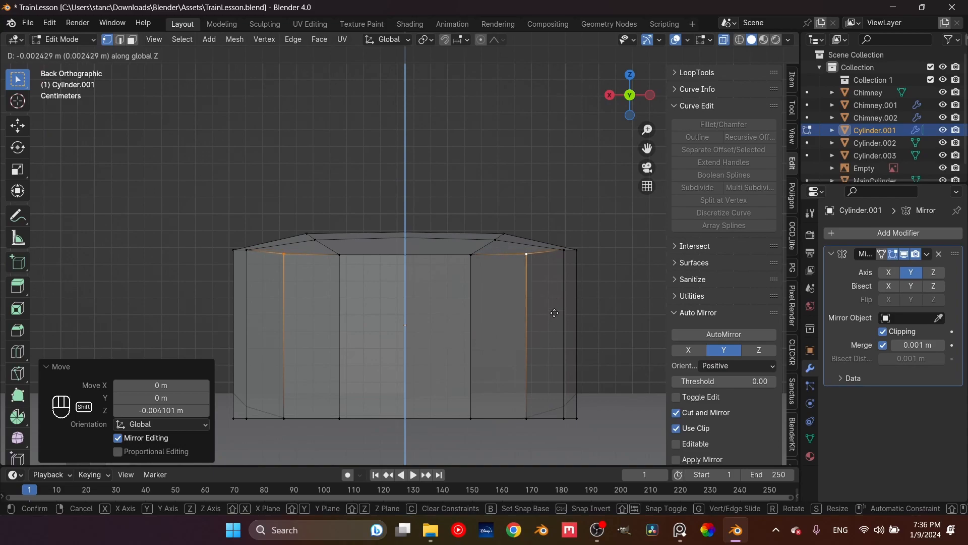
click(554, 310)
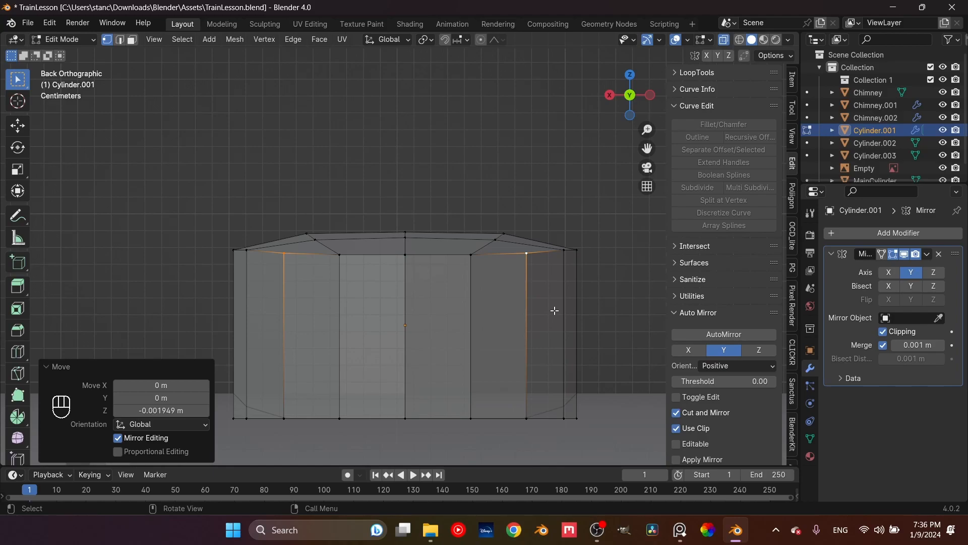
click(387, 164)
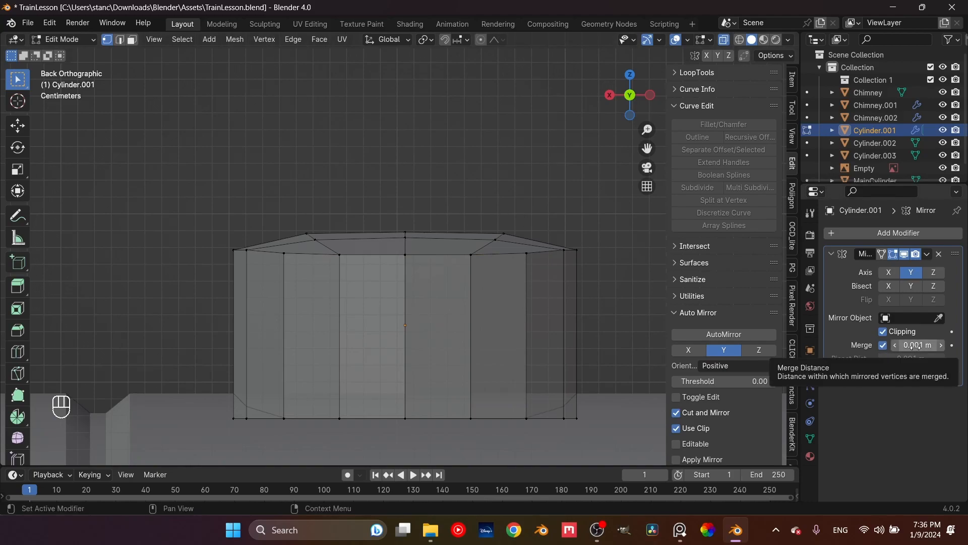
Step: Try a Mirror merge distance of about 0.04 m and undo both lowerings of the two top-rim vertices
drag(916, 347, 918, 347)
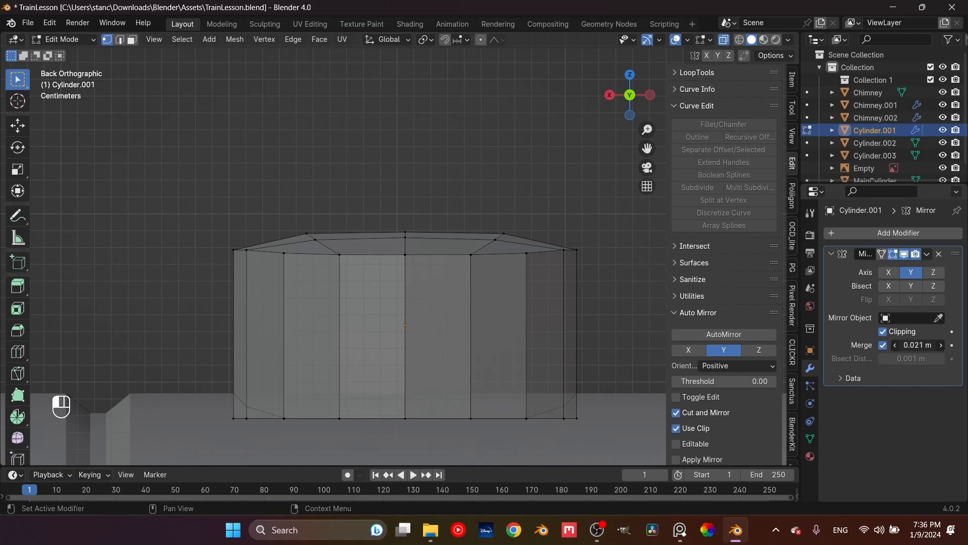
drag(917, 346, 917, 346)
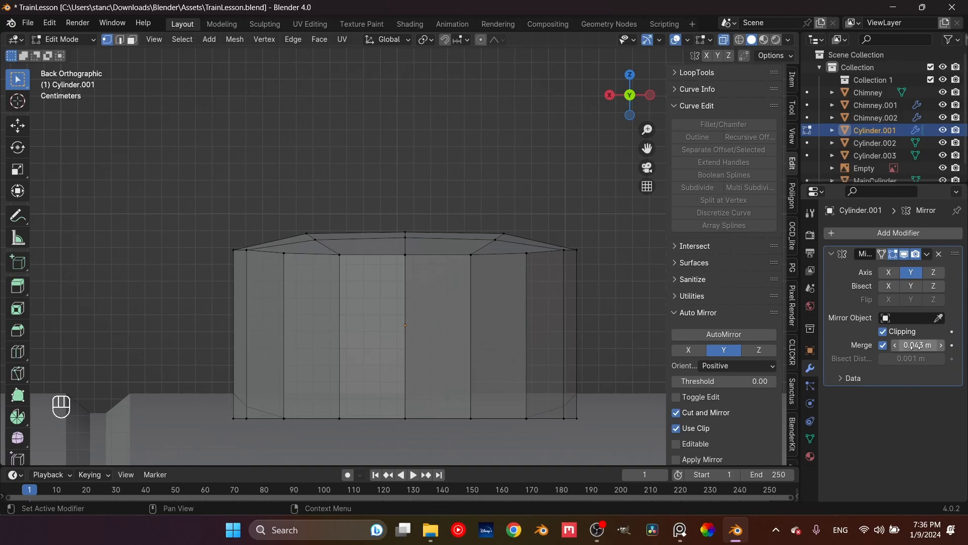
key(shift)
shift+drag(916, 346, 912, 348)
key(ctrl+z)
key(ctrl+z)
key(ctrl+z)
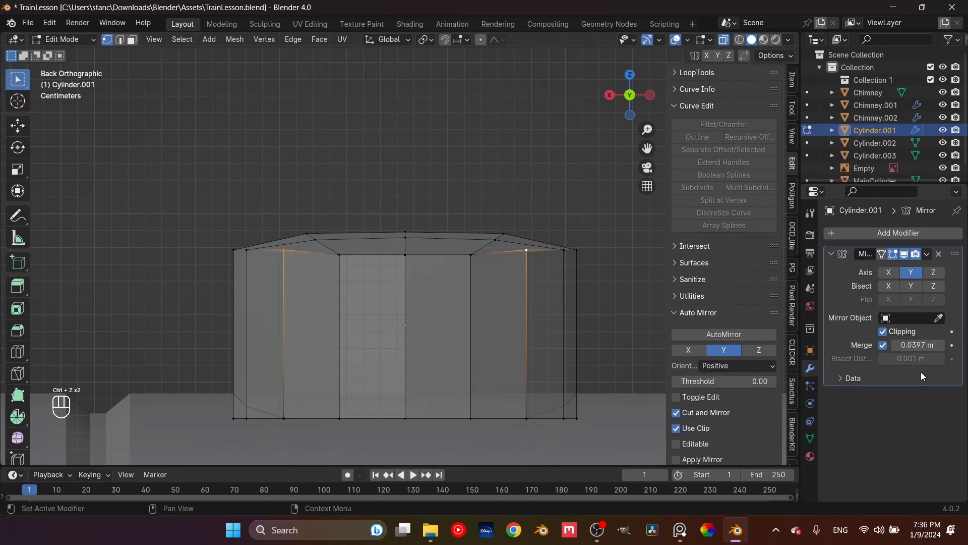
Step: Set the Mirror modifier's merge distance to 0.01 m
click(917, 346)
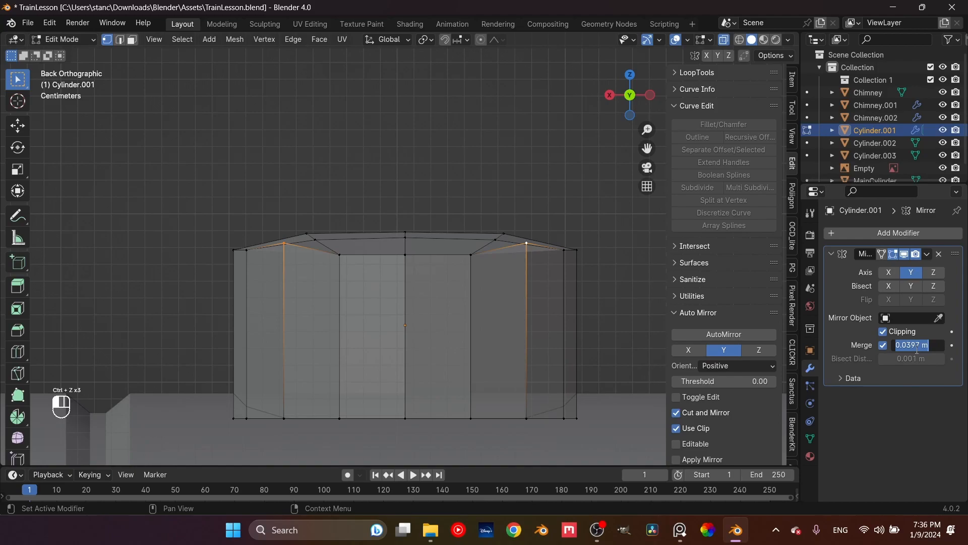
text(0.01)
key(Return)
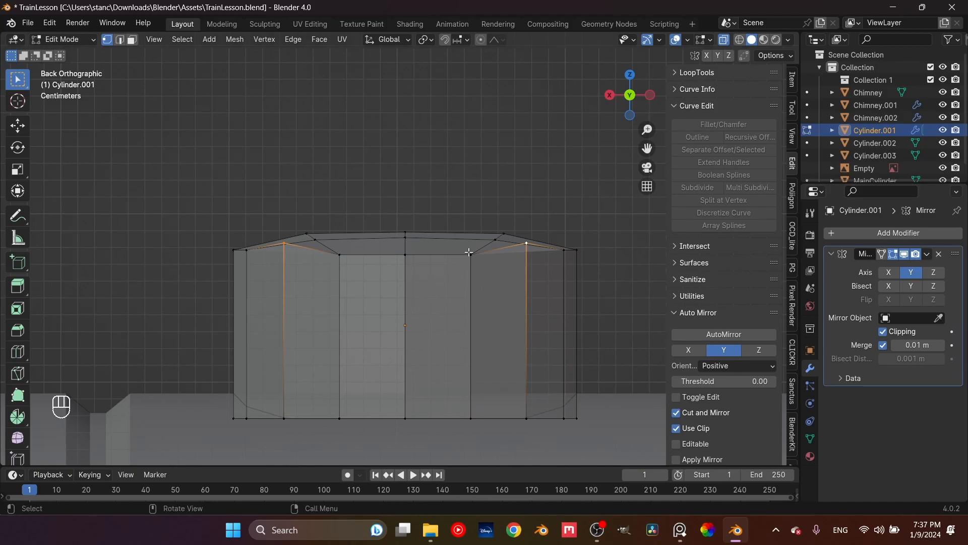
Step: Lower the two selected top-rim vertices about 0.0059 m along Z to line up with the neighbouring rim, and clear the selection
key(g)
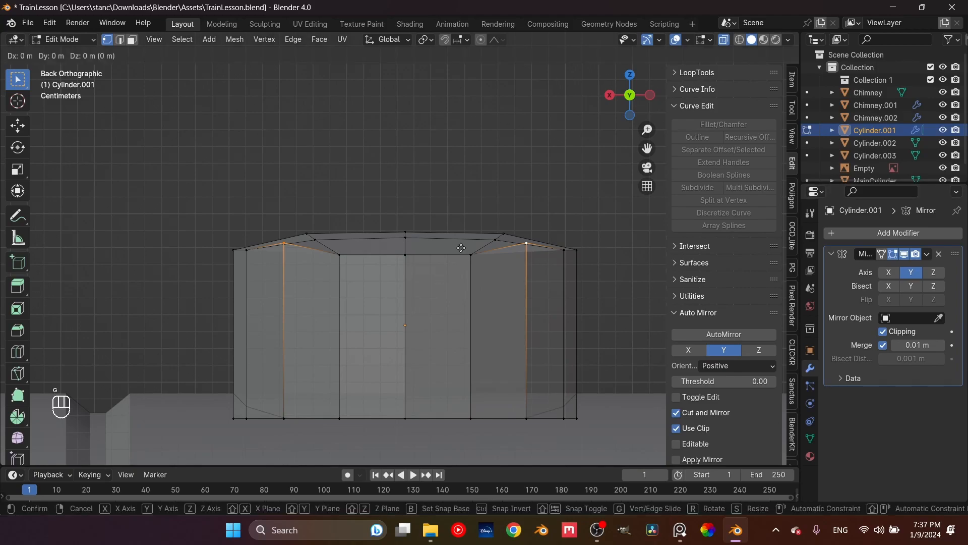
key(z)
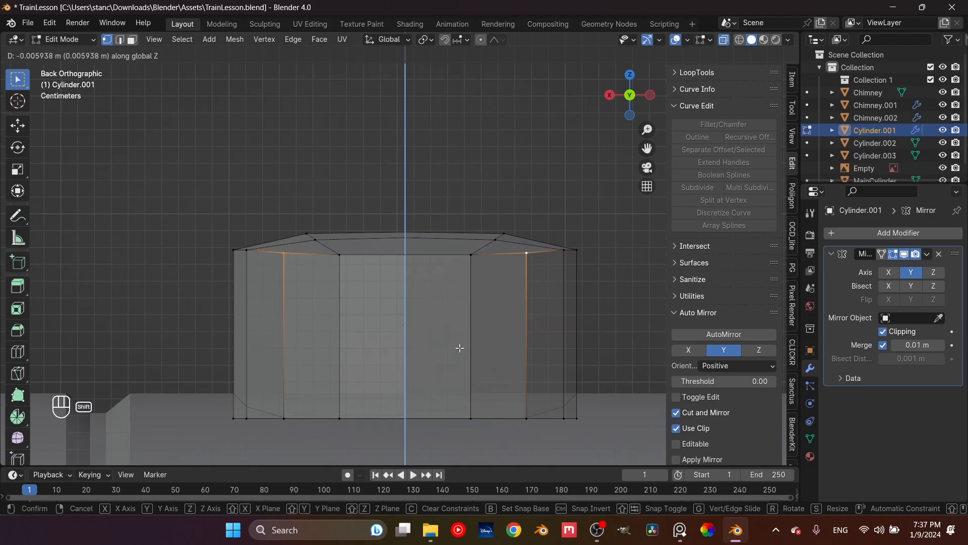
click(459, 347)
click(498, 185)
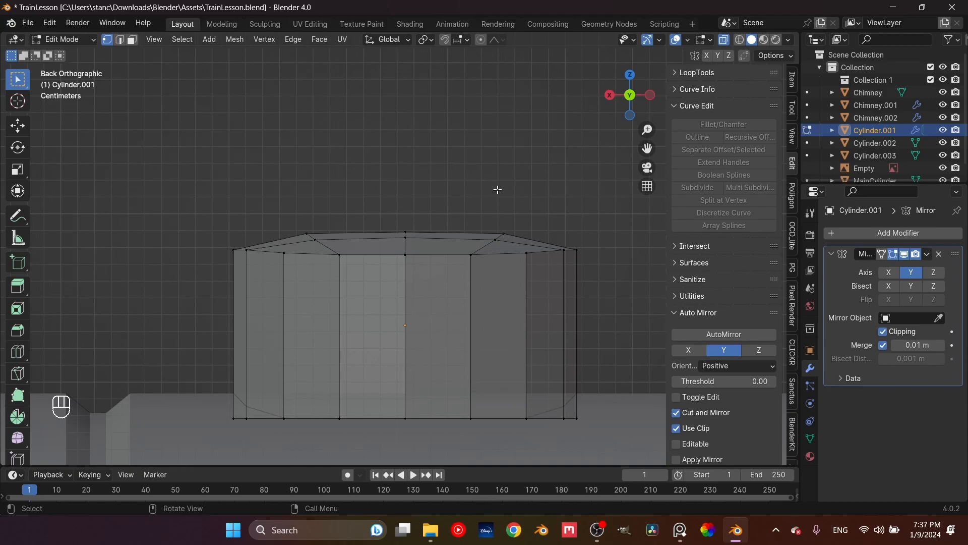
Step: Return to object mode, apply Shade Auto Smooth to the cylinder, and turn off the see-through display
key(Tab)
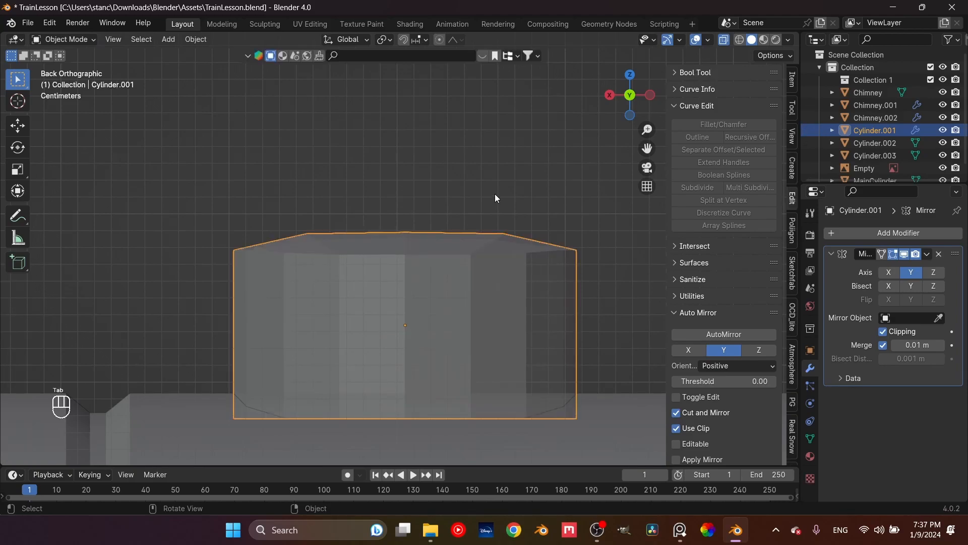
scroll(494, 195, down, 5)
middle_drag(503, 182, 403, 271)
scroll(395, 297, up, 2)
click(394, 300)
right_click(394, 300)
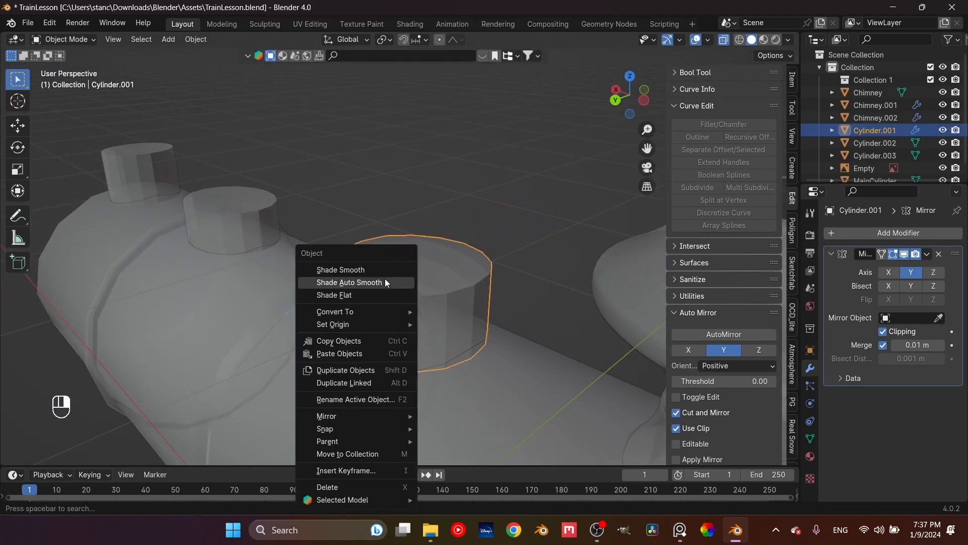
click(385, 280)
key(alt+a)
click(725, 41)
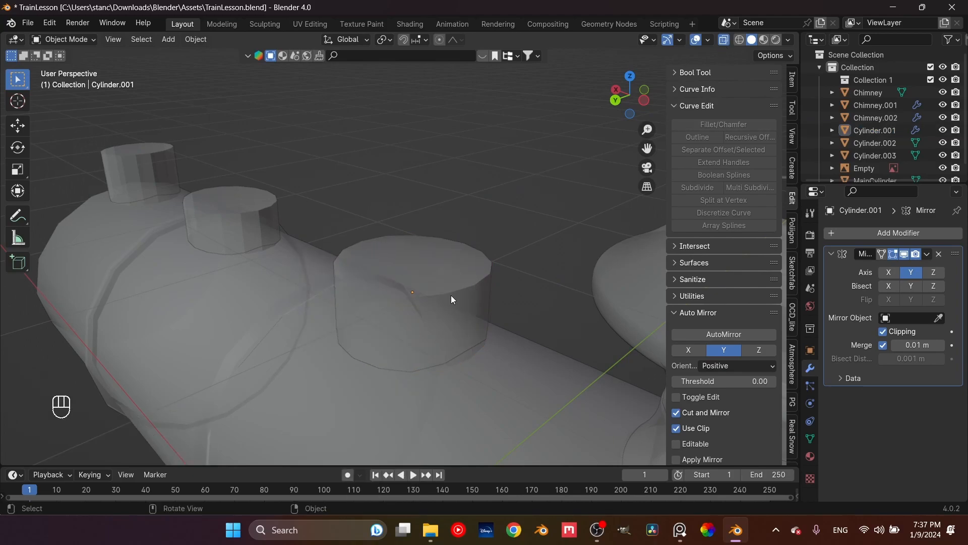
Step: Open the cylinder for mesh editing and show it see-through against the reference in the front orthographic view
scroll(426, 334, up, 1)
middle_drag(463, 323, 455, 280)
click(421, 331)
key(Tab)
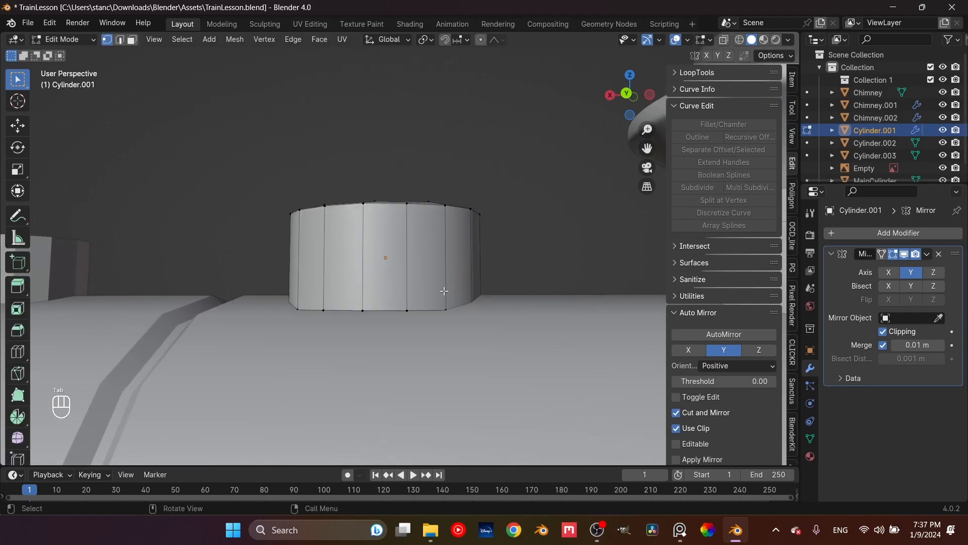
key(KP_1)
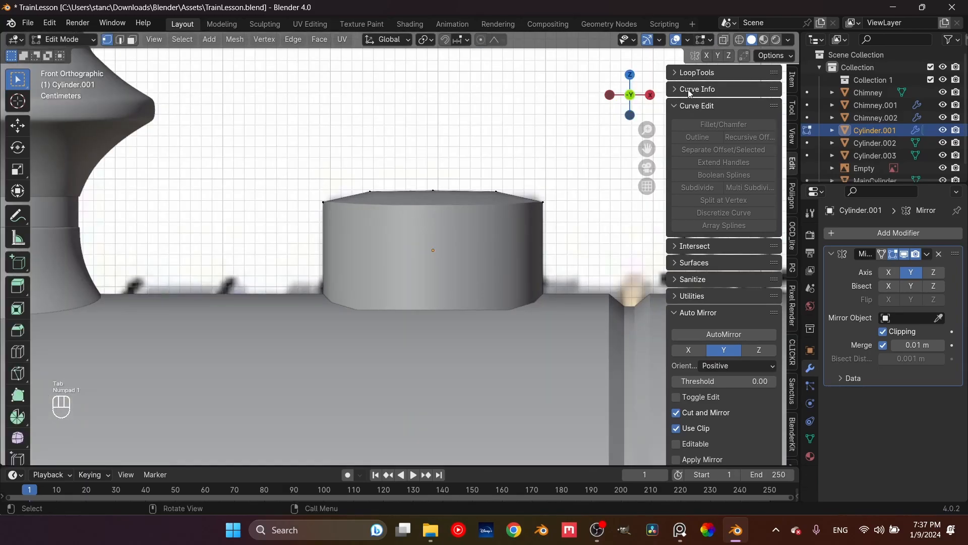
click(724, 39)
shift+middle_drag(383, 316, 349, 295)
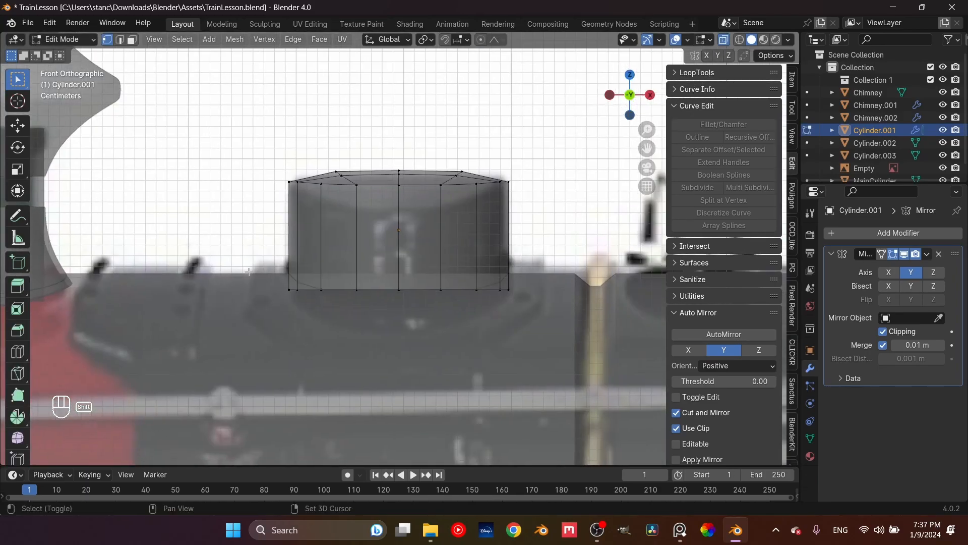
Step: Select the middle vertices of the cylinder's bottom rim and turn on proportional editing with the Sharp falloff
drag(232, 263, 516, 327)
drag(381, 271, 428, 333)
click(481, 40)
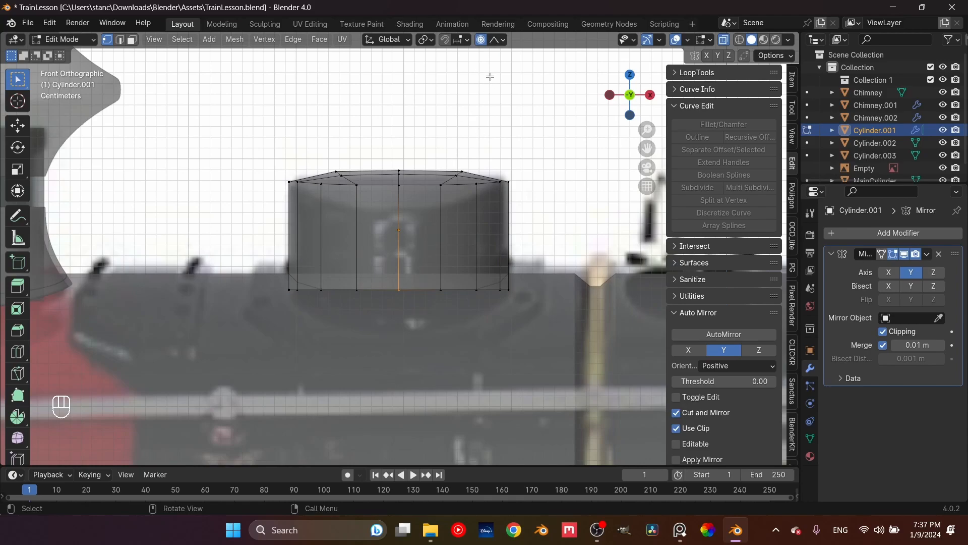
click(496, 41)
click(471, 147)
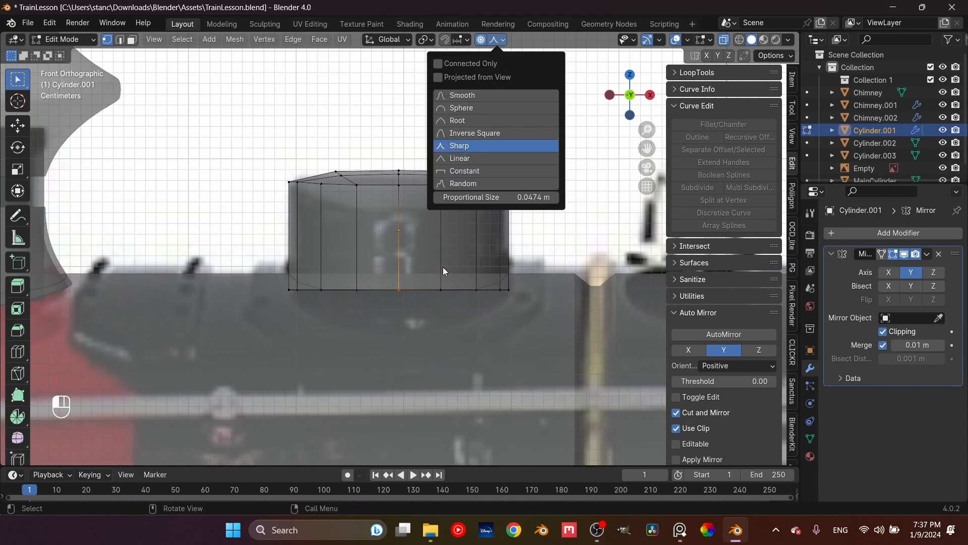
key(g)
key(z)
scroll(438, 263, down, 3)
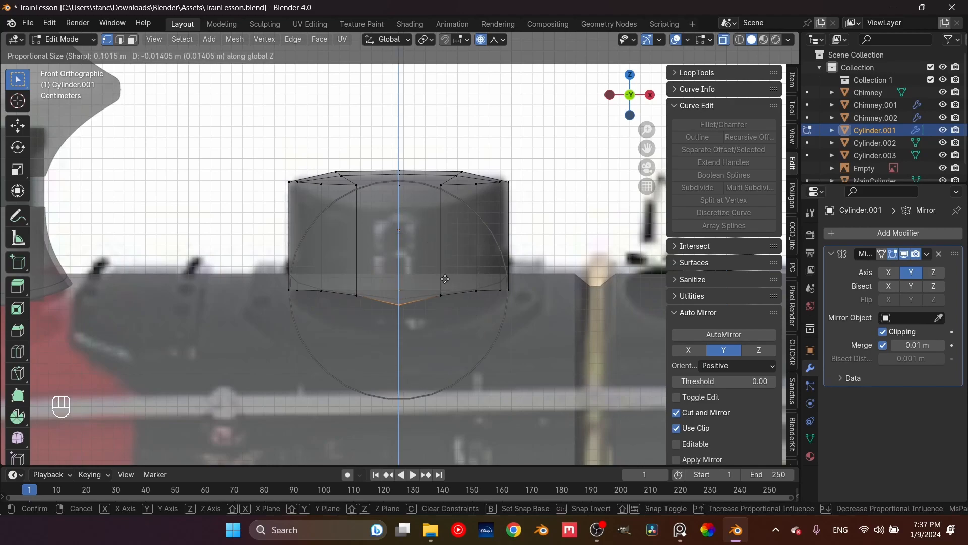
right_click(445, 278)
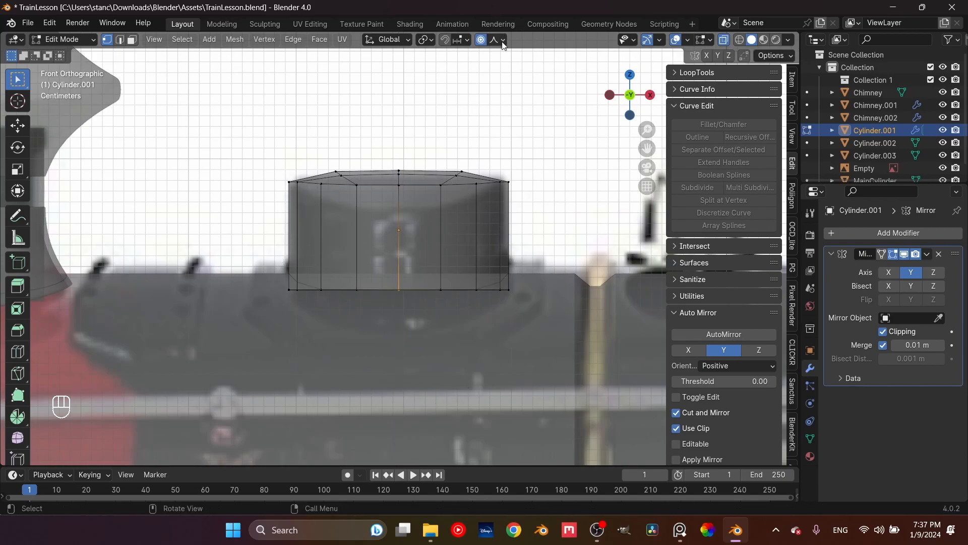
Step: Switch the proportional falloff to Smooth and hide the cylinder's upper vertices so only the bottom rim remains
click(497, 40)
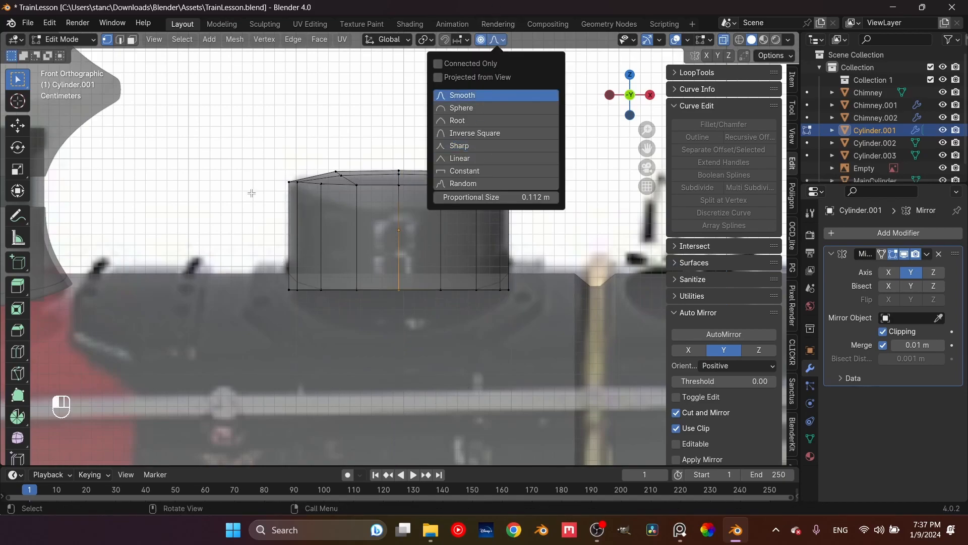
drag(240, 139, 543, 223)
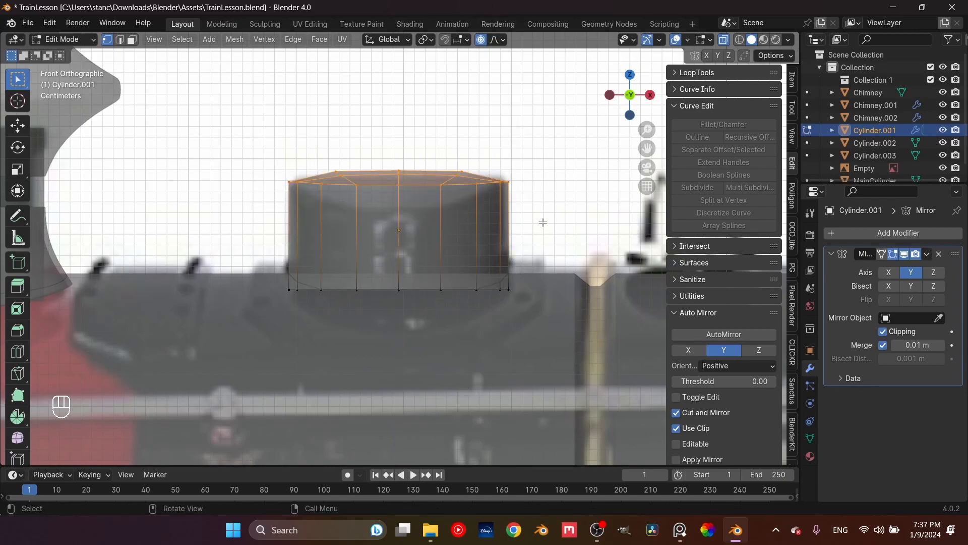
key(h)
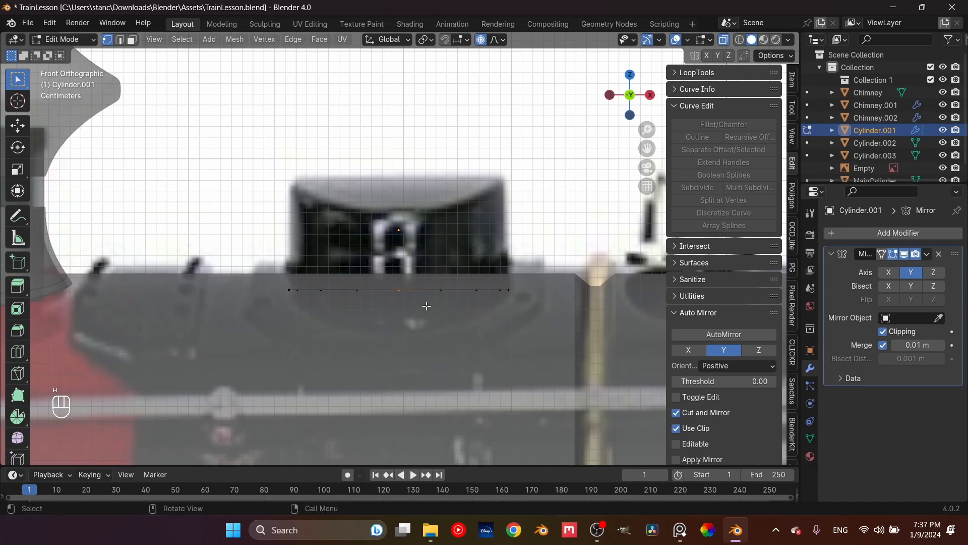
Step: Lower the bottom rim's middle vertex about 0.012 m along Z with the smooth falloff
key(g)
key(z)
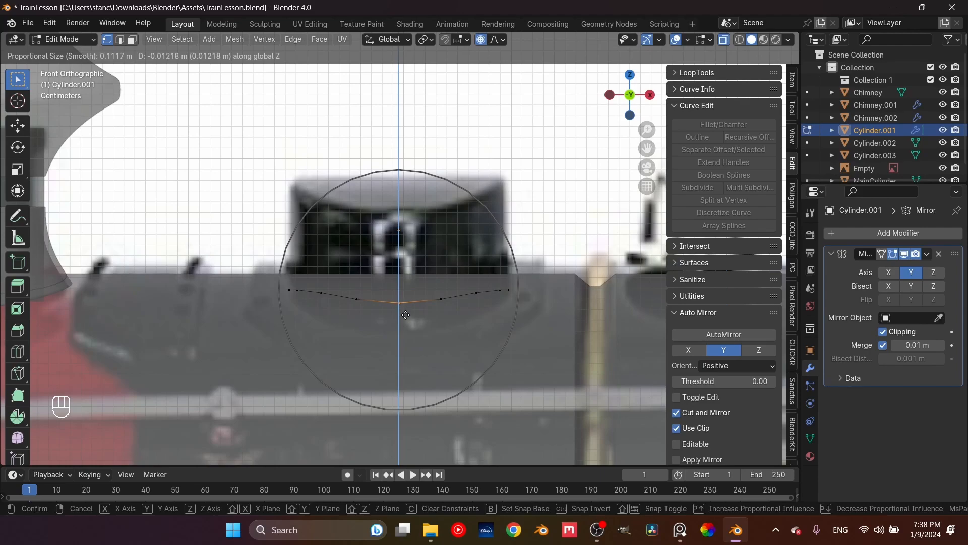
click(406, 314)
middle_drag(406, 315, 327, 315)
middle_drag(392, 341, 485, 296)
Step: Select the whole bottom rim and raise it about 0.008 m along Z
key(a)
key(g)
click(373, 335)
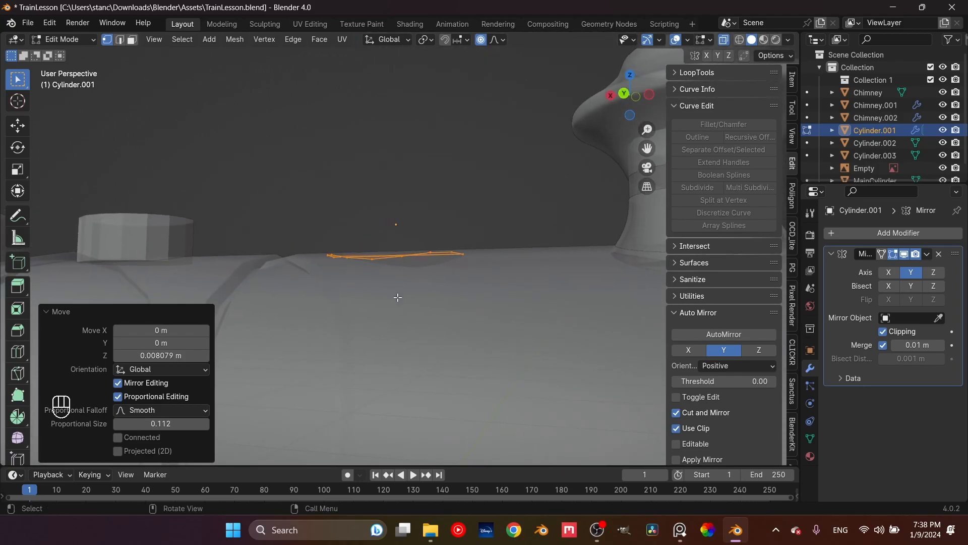
middle_drag(363, 240, 365, 253)
Step: Select the rim's lowest vertex again and lower it about 0.011 m along Z with proportional editing
drag(359, 250, 376, 270)
middle_drag(376, 270, 334, 265)
key(g)
key(z)
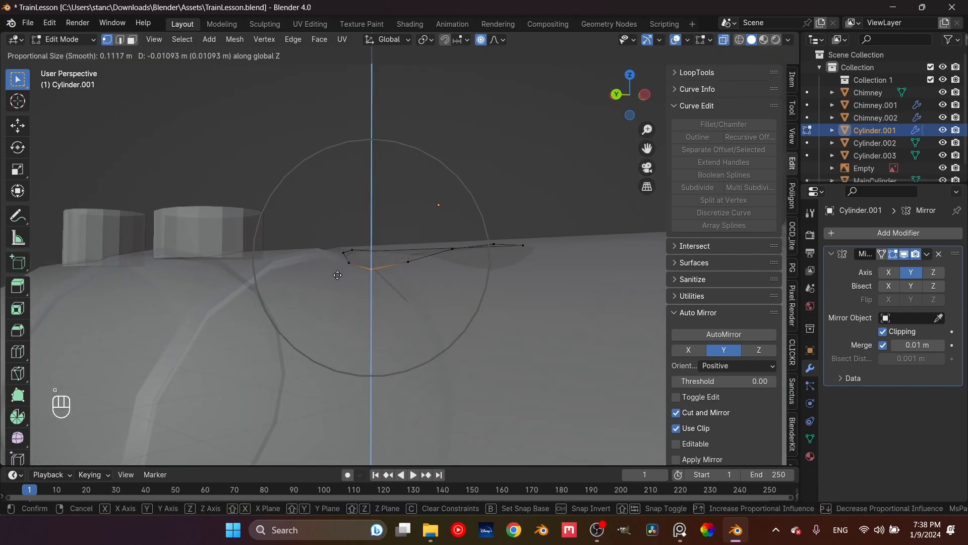
click(337, 275)
Step: Reveal the hidden upper vertices, return to object mode, and turn off the see-through display
middle_drag(337, 275, 443, 244)
key(alt+h)
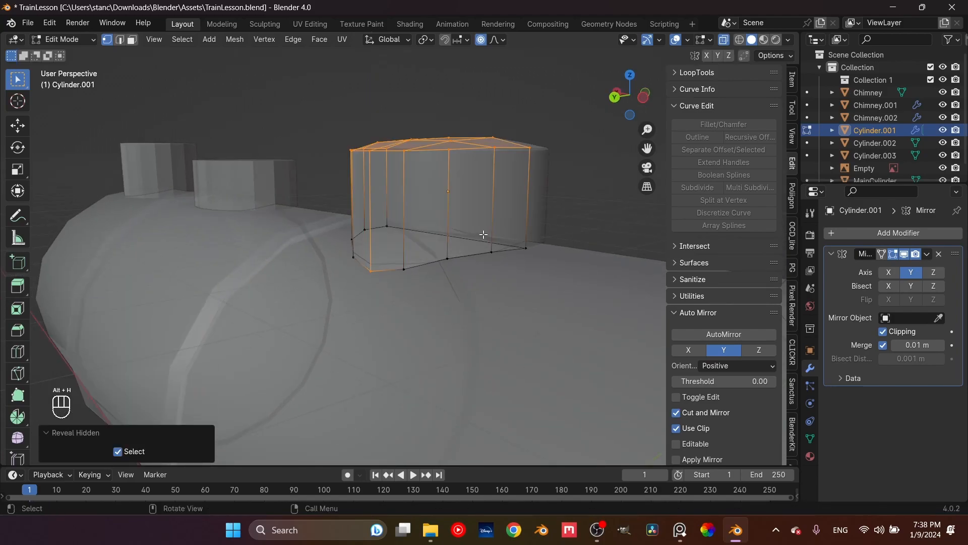
key(Tab)
middle_drag(498, 254, 532, 249)
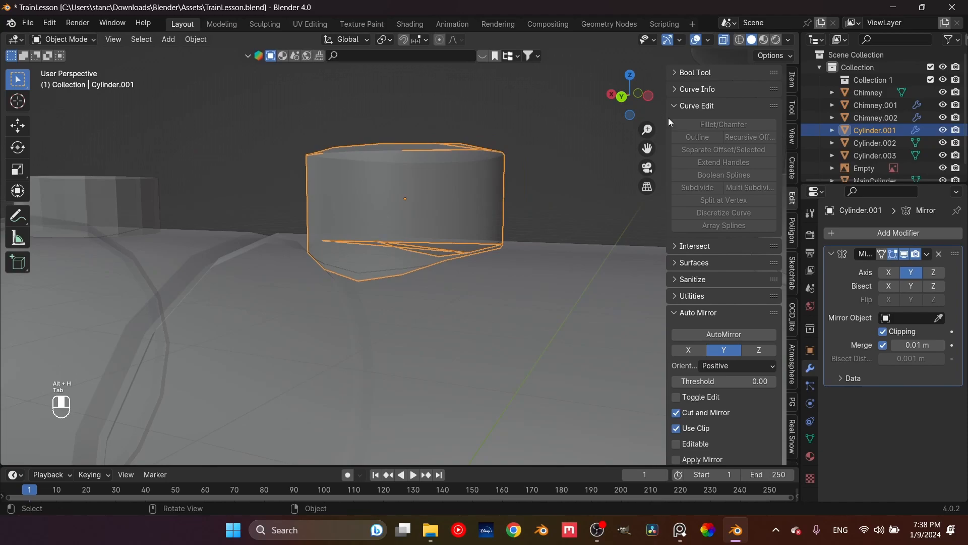
click(725, 41)
Step: Examine where the cylinder's base meets the boiler, and reopen its mesh for editing
shift+middle_drag(484, 304, 379, 339)
click(486, 314)
click(468, 355)
scroll(395, 380, up, 3)
shift+middle_drag(353, 400, 369, 386)
key(Tab)
middle_drag(419, 406, 412, 403)
Step: Undo back to the point where the cylinder's upper vertices are still hidden
key(ctrl+z)
key(ctrl+z)
key(ctrl+z)
key(ctrl+z)
key(ctrl+z)
key(ctrl+z)
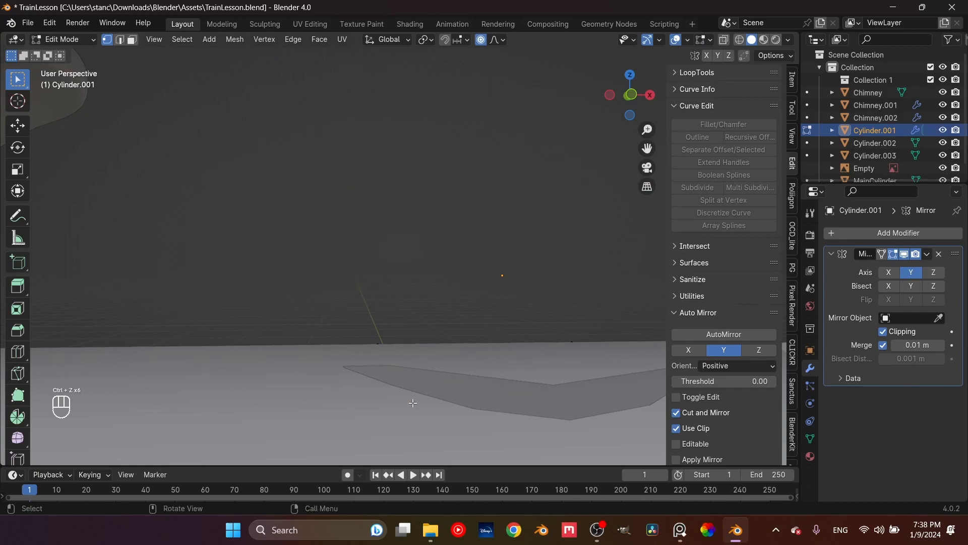
Step: Return to the see-through front orthographic view and undo the remaining rim moves until the bottom rim is flat
key(KP_1)
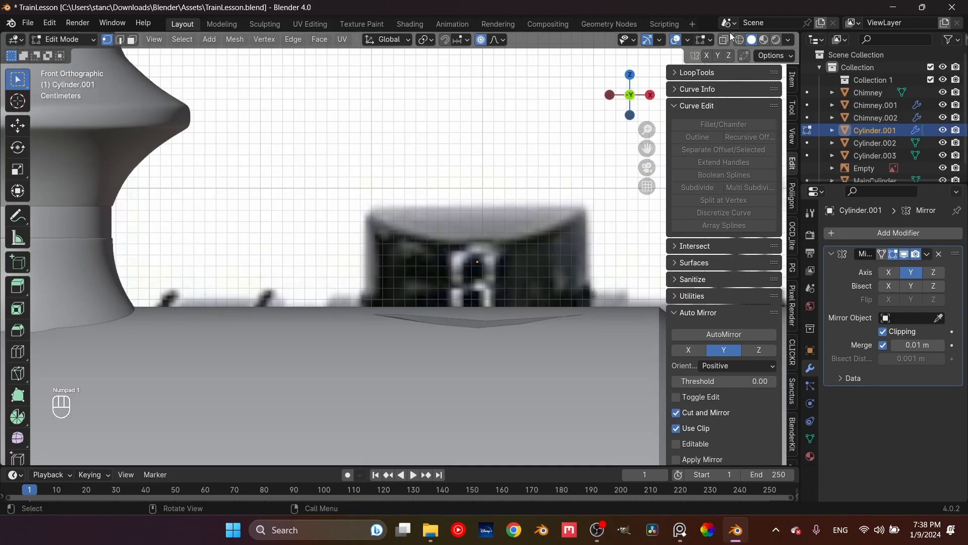
click(724, 40)
shift+middle_drag(503, 354, 415, 315)
scroll(415, 315, up, 1)
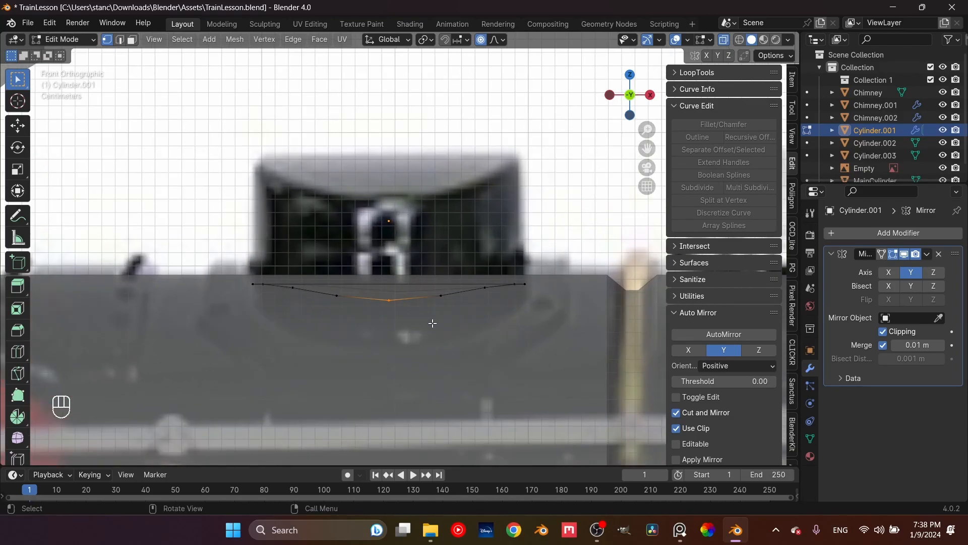
key(ctrl+z)
key(ctrl+z)
key(ctrl+z)
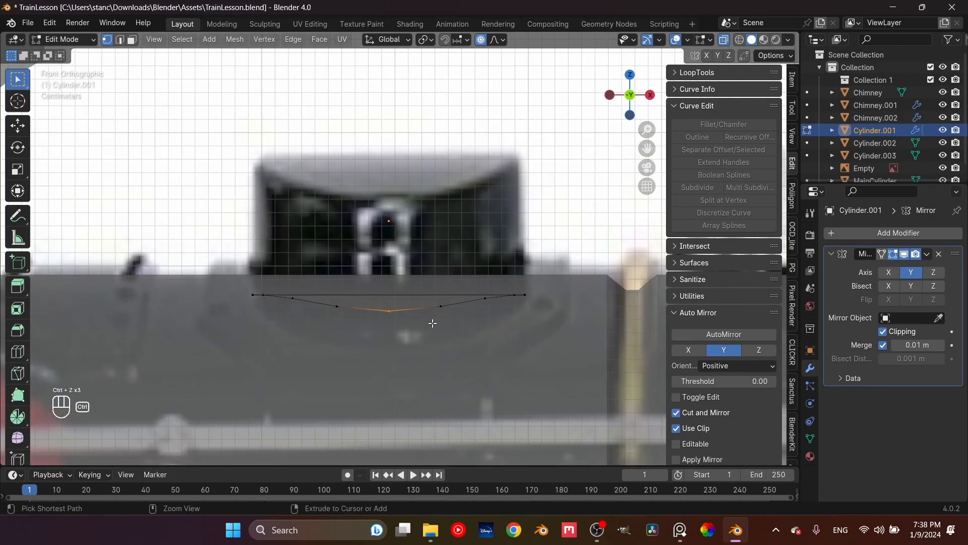
key(ctrl+z)
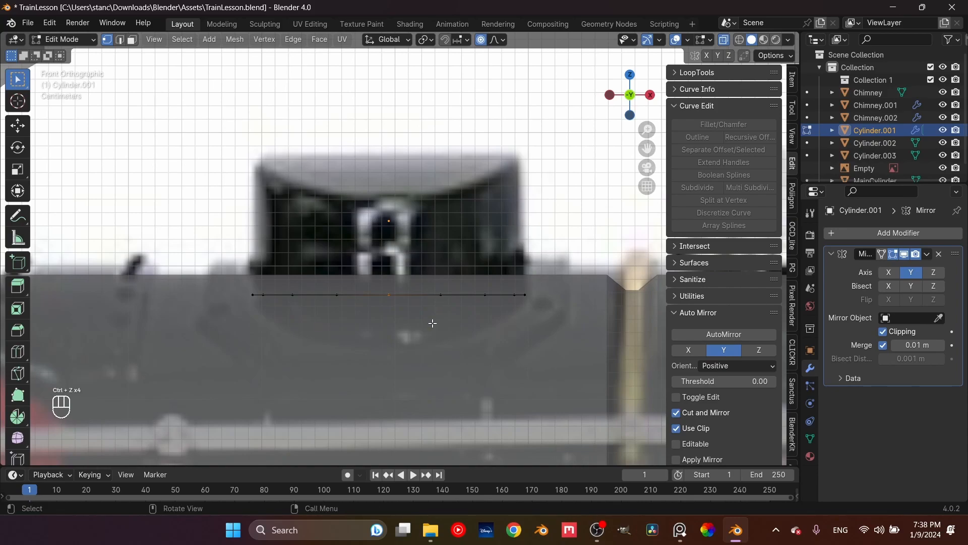
Step: Select the entire flat bottom rim and raise it about 0.0129 m along Z to the boiler's top edge
key(a)
key(g)
key(z)
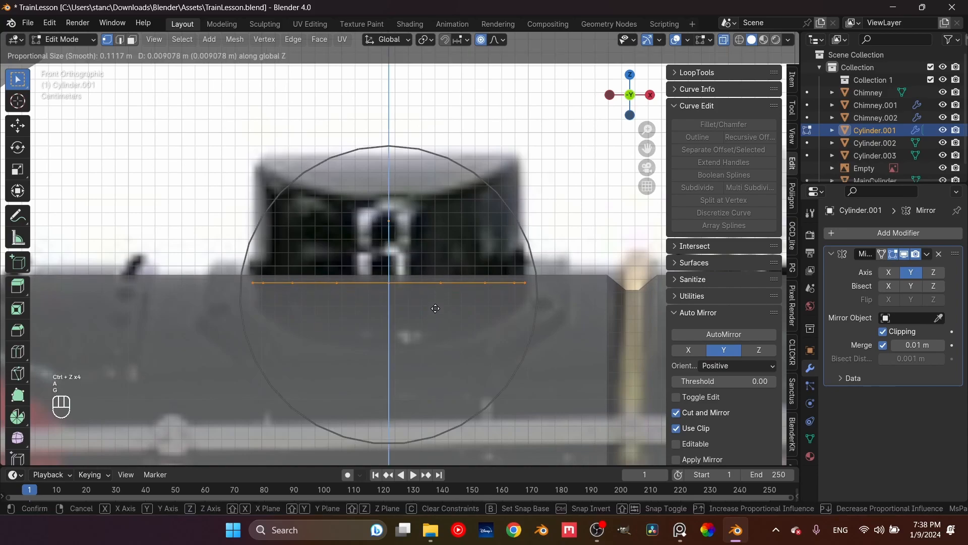
click(436, 306)
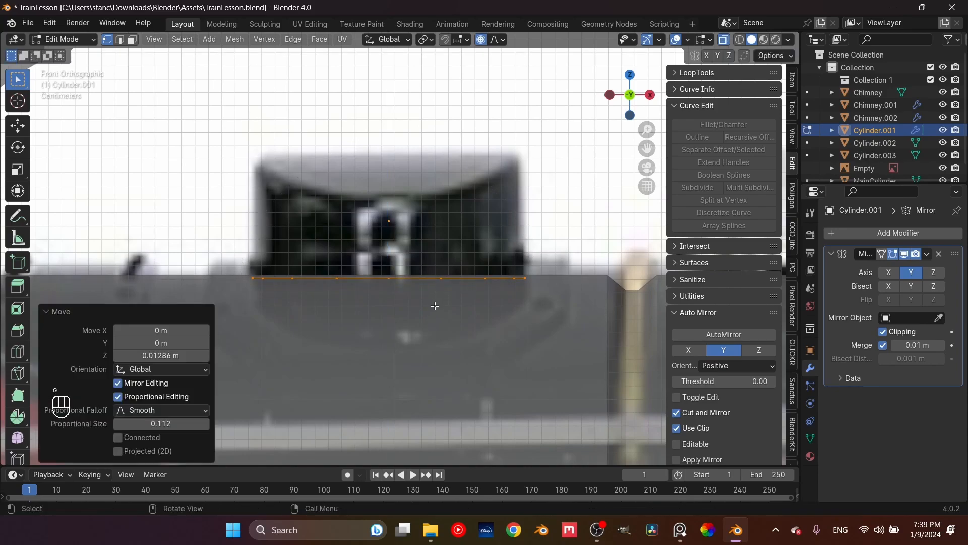
Step: Lower the bottom rim's middle vertex about 0.041 m along Z, using smooth proportional editing with a size of about 0.149 m
drag(387, 270, 401, 313)
key(g)
key(z)
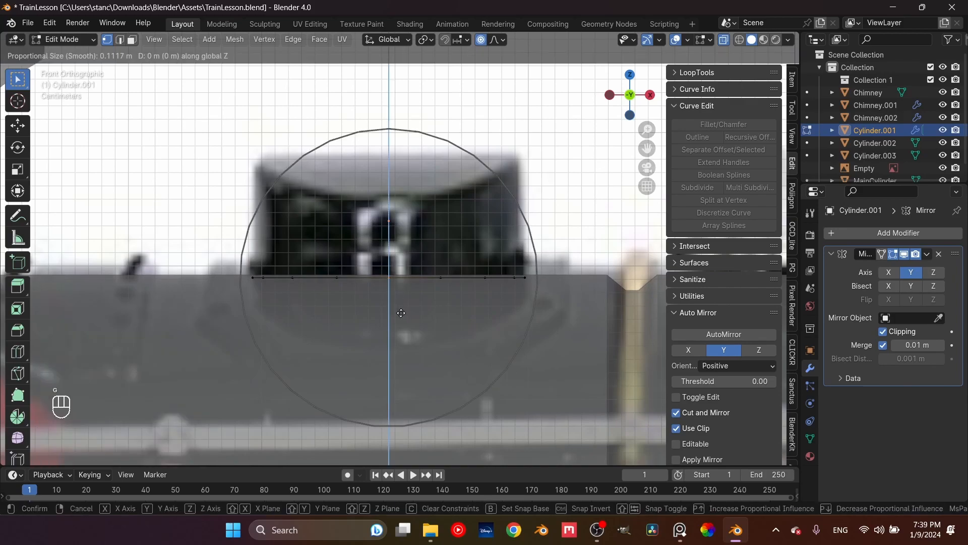
scroll(401, 313, down, 2)
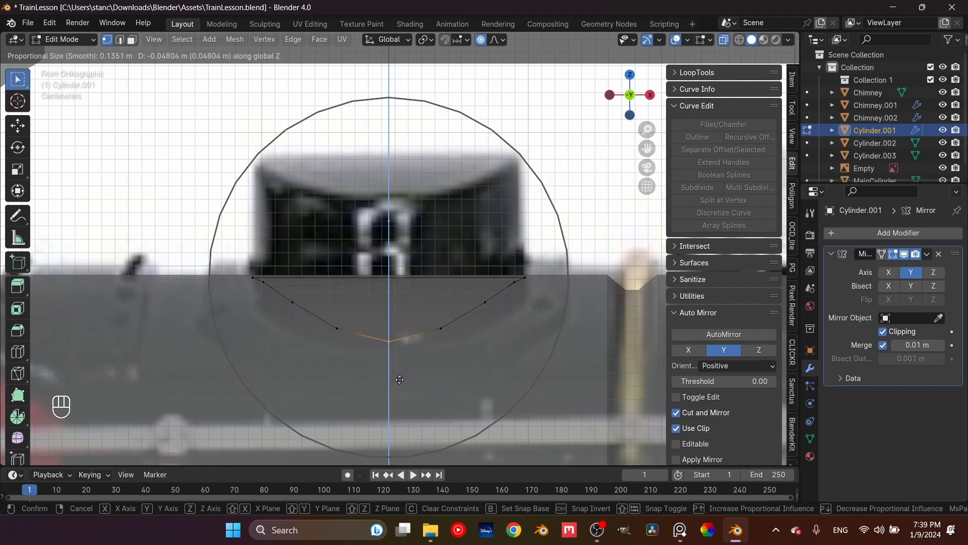
scroll(400, 391, down, 2)
scroll(400, 391, up, 1)
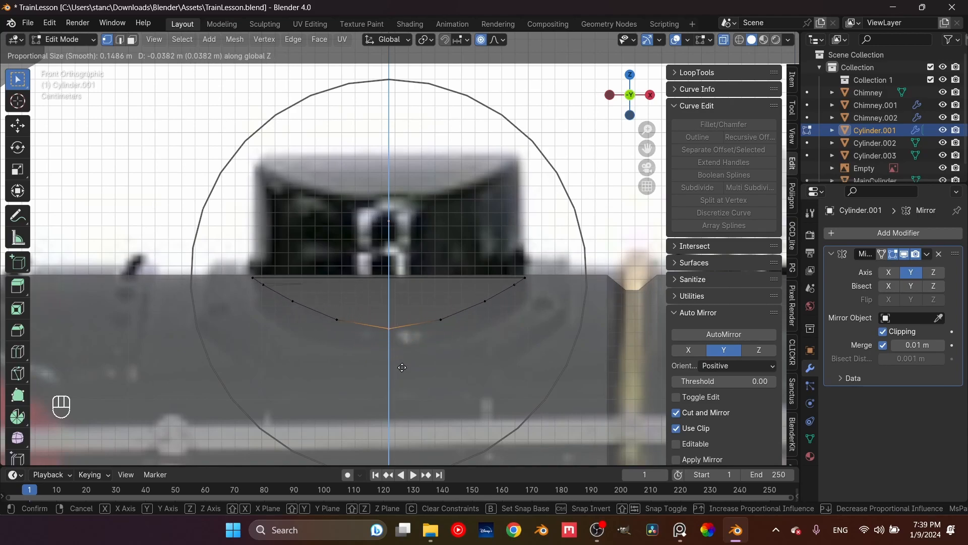
click(401, 367)
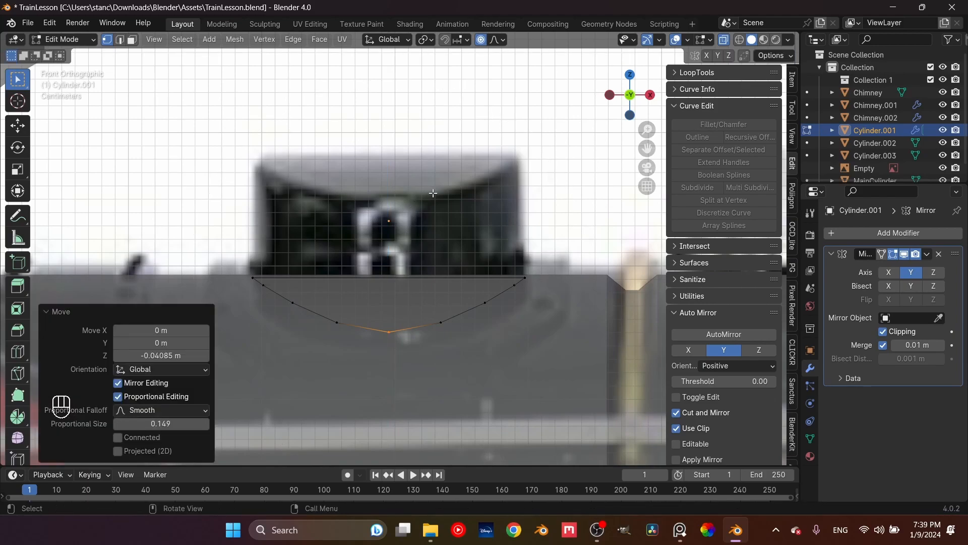
Step: Return to object mode, turn off the see-through display, deselect the cylinder, and examine how its curved base meets the boiler
key(Tab)
middle_drag(365, 226, 534, 235)
click(724, 40)
scroll(374, 308, down, 1)
shift+middle_drag(356, 310, 578, 310)
scroll(396, 313, down, 4)
click(540, 210)
scroll(498, 307, up, 4)
shift+middle_drag(484, 318, 323, 329)
scroll(350, 303, up, 2)
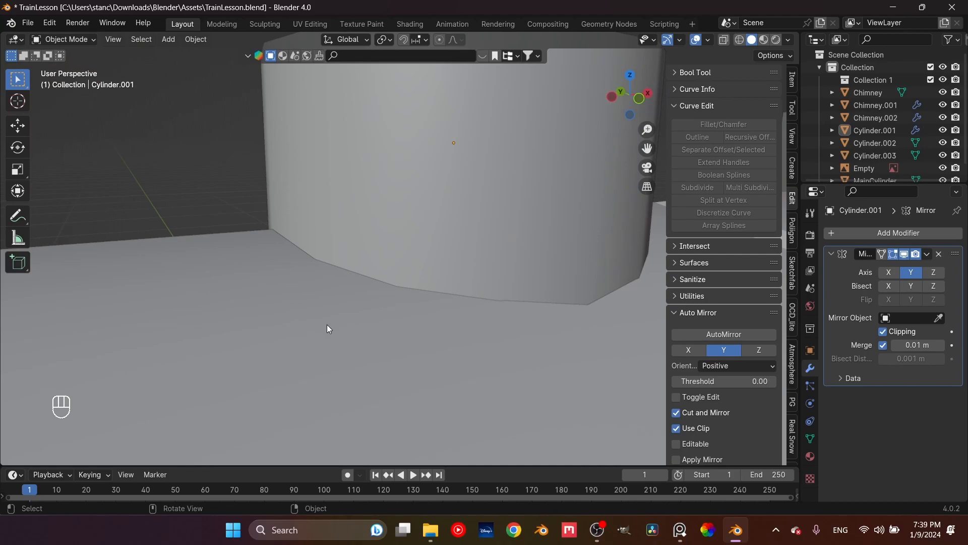